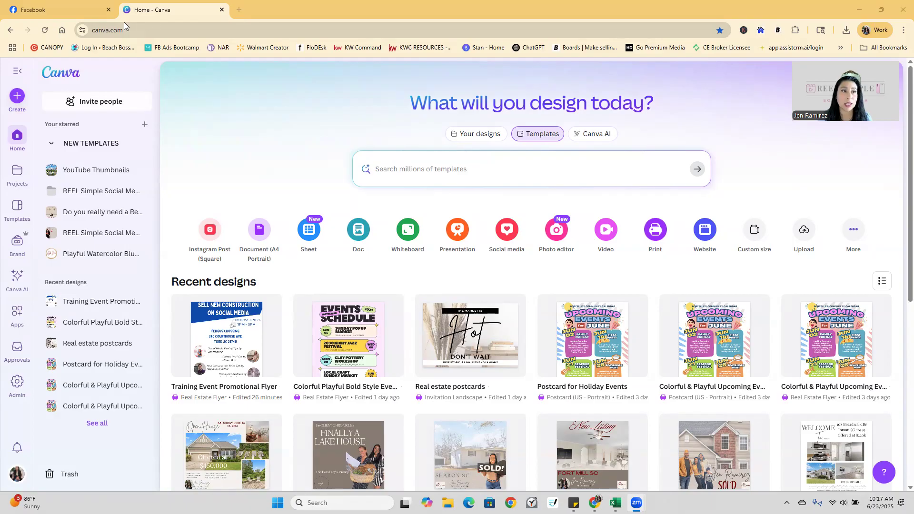
{"action": "left_click", "coordinate": [145, 28]}
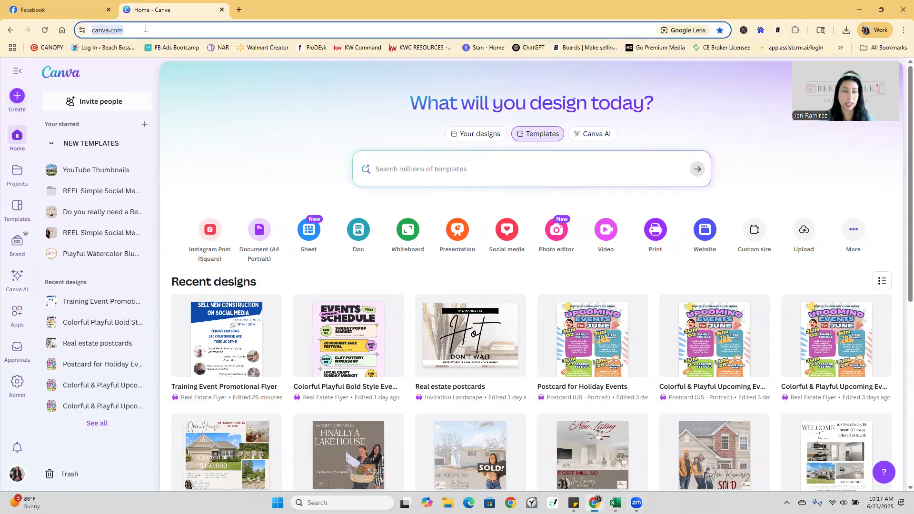
{"action": "type", "text": "www."}
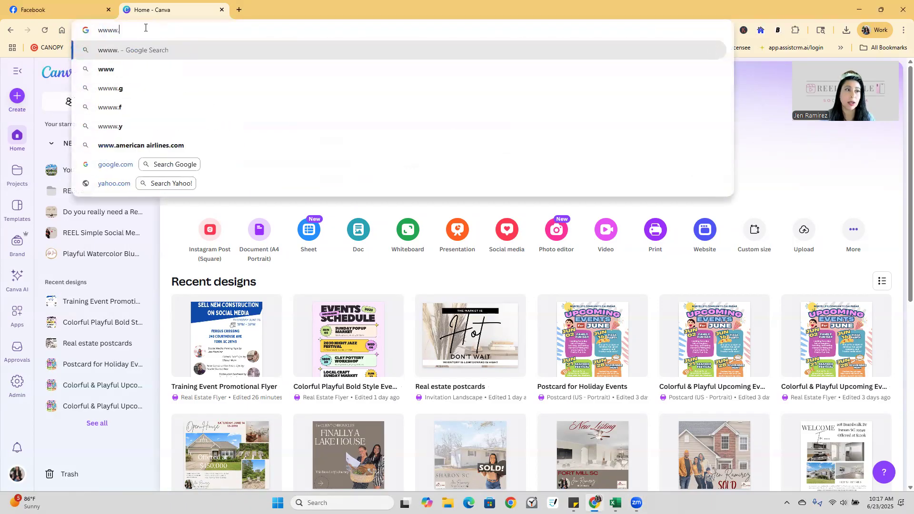
{"action": "key", "text": "BackSpace"}
{"action": "key", "text": "BackSpace"}
{"action": "type", "text": ".canva.com"}
{"action": "key", "text": "Return"}
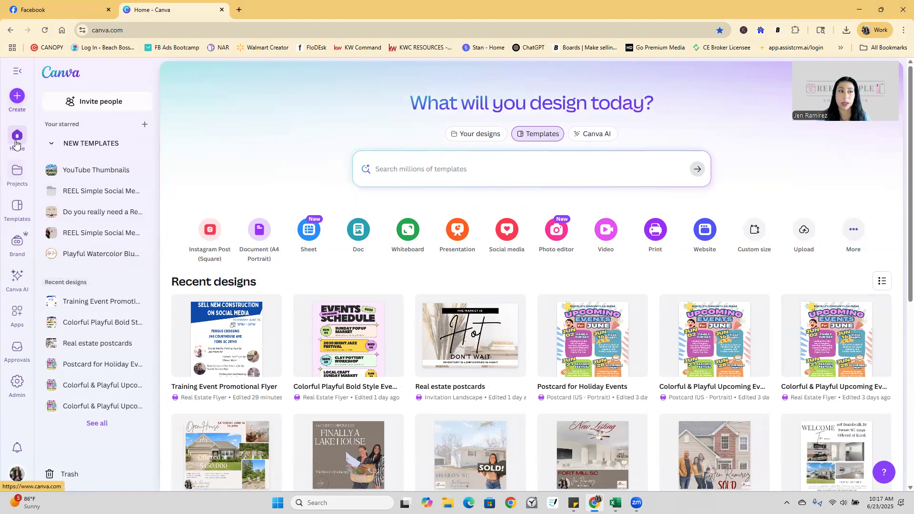
Look through the Projects list of folders, then go to the Brand section.
{"action": "left_click", "coordinate": [17, 177]}
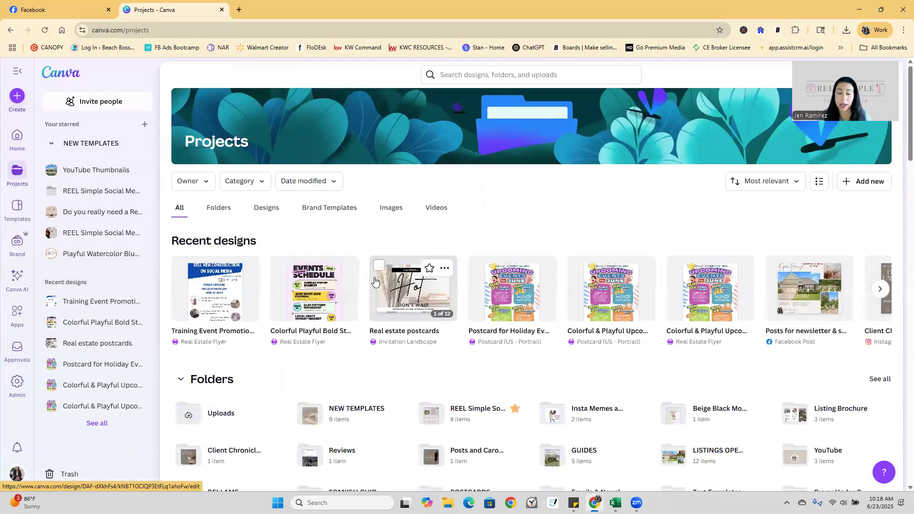
{"action": "scroll", "coordinate": [520, 375], "scroll_direction": "down", "scroll_amount": 3}
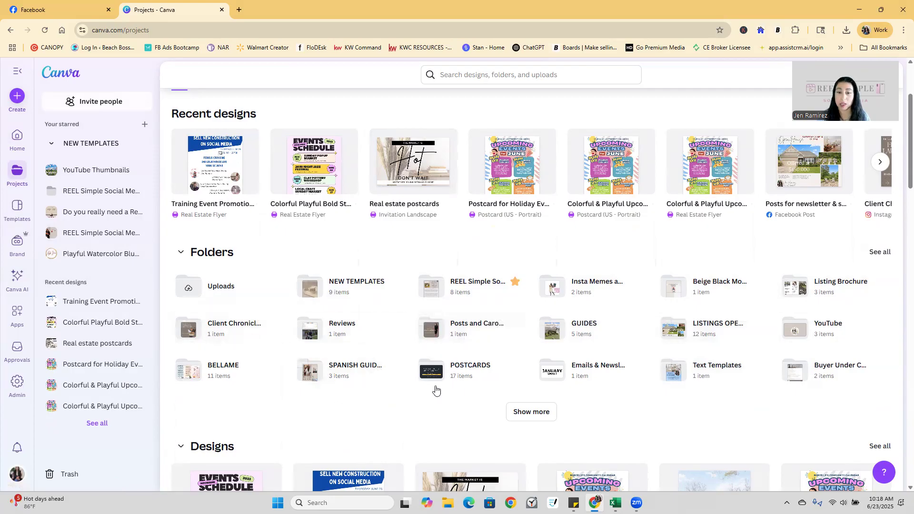
{"action": "scroll", "coordinate": [701, 423], "scroll_direction": "up", "scroll_amount": 3}
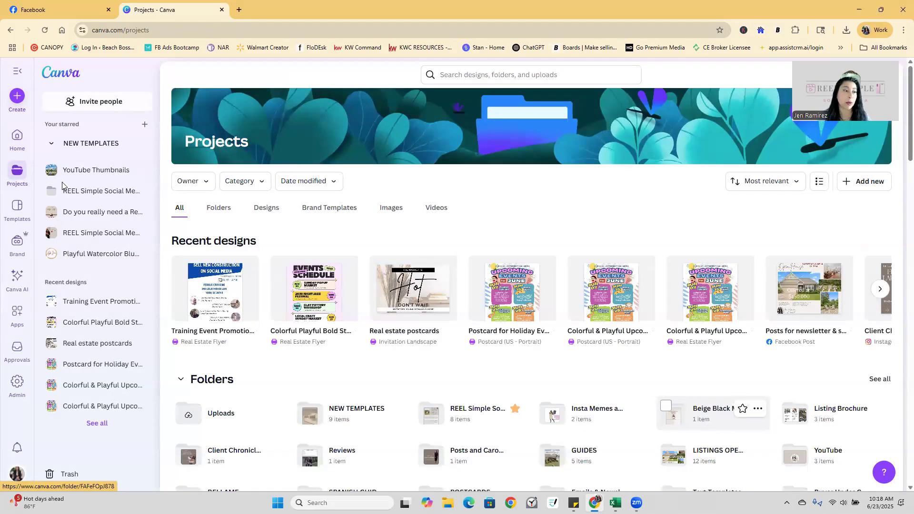
{"action": "left_click", "coordinate": [18, 244]}
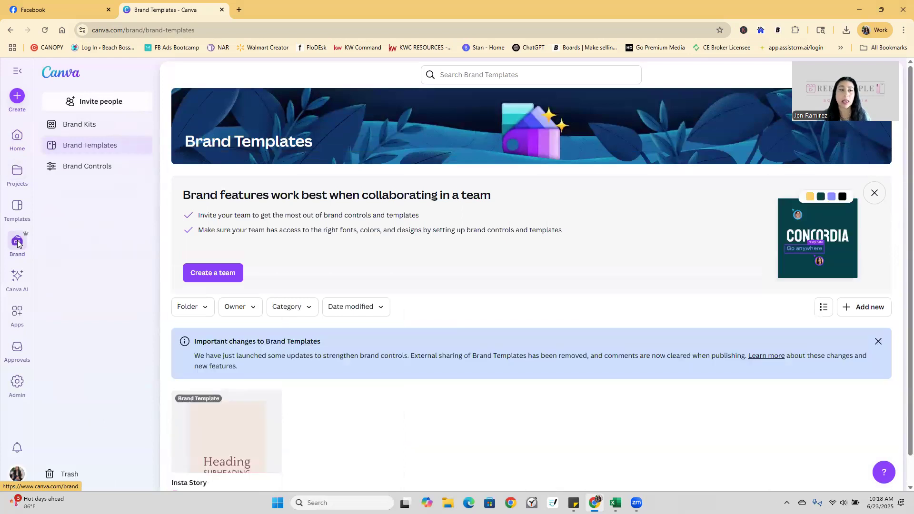
Open the Brand Kits overview and then the Brand Kit to review its logos, colours and font.
{"action": "left_click", "coordinate": [77, 129]}
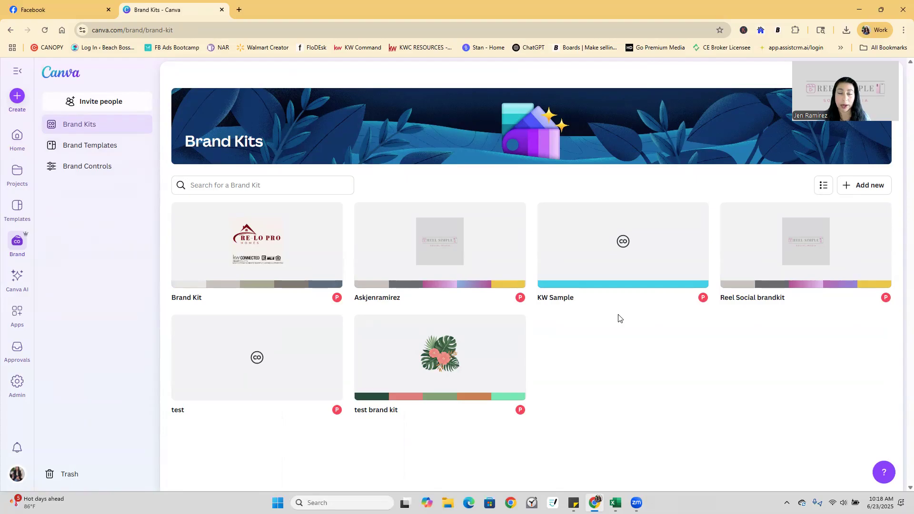
{"action": "left_click", "coordinate": [285, 257]}
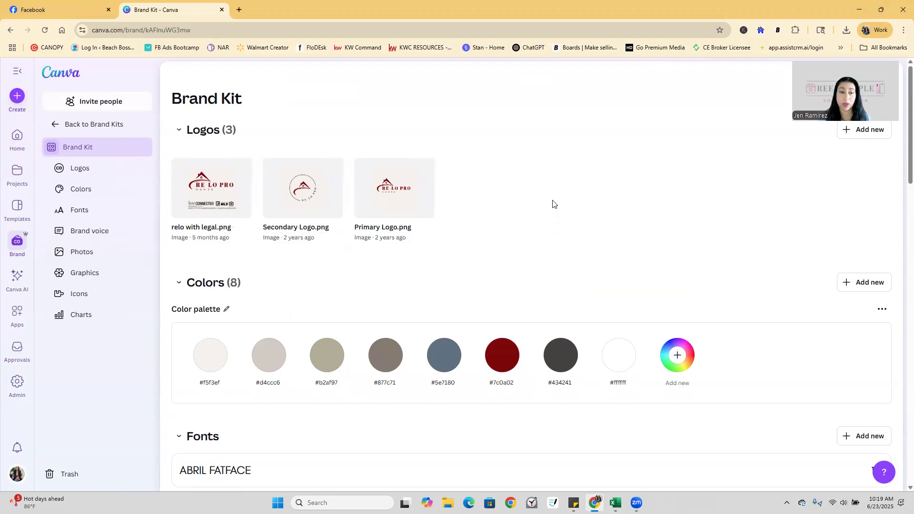
{"action": "scroll", "coordinate": [552, 204], "scroll_direction": "down", "scroll_amount": 2}
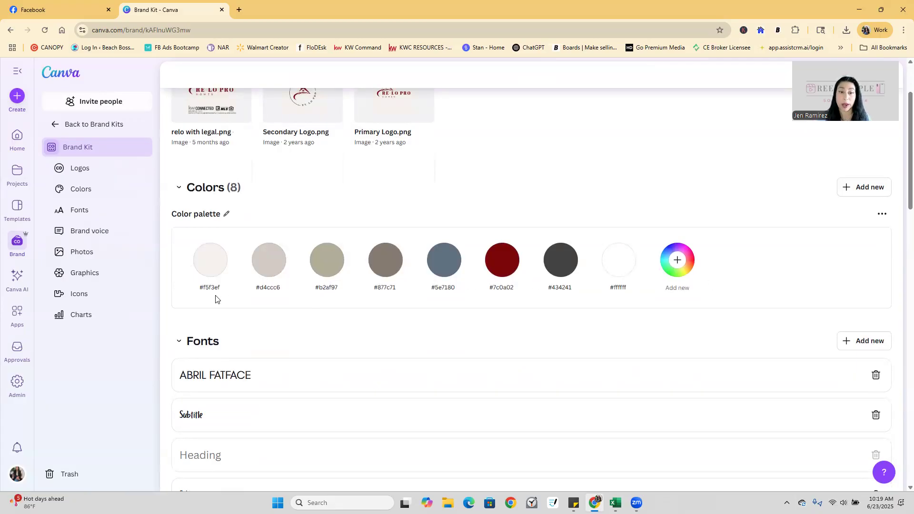
{"action": "scroll", "coordinate": [326, 323], "scroll_direction": "down", "scroll_amount": 2}
{"action": "scroll", "coordinate": [327, 322], "scroll_direction": "down", "scroll_amount": 3}
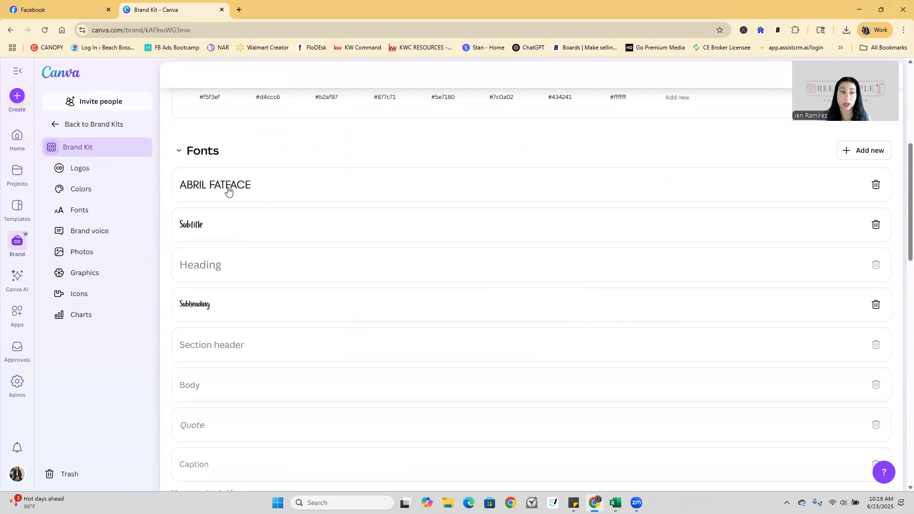
{"action": "scroll", "coordinate": [363, 241], "scroll_direction": "down", "scroll_amount": 3}
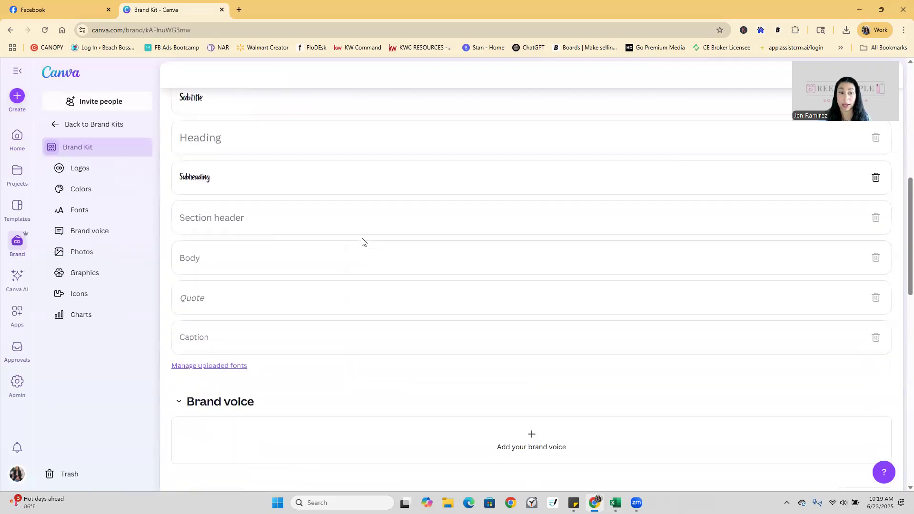
{"action": "scroll", "coordinate": [362, 241], "scroll_direction": "down", "scroll_amount": 8}
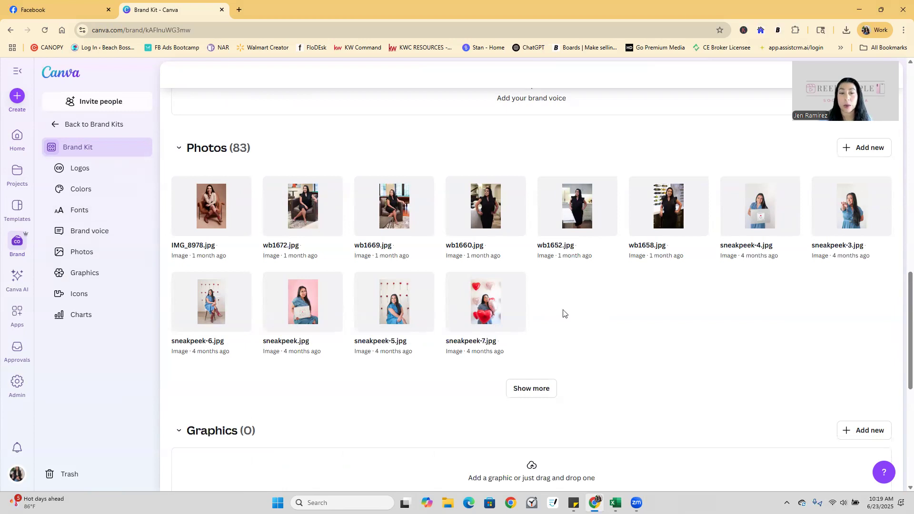
{"action": "scroll", "coordinate": [566, 307], "scroll_direction": "down", "scroll_amount": 2}
{"action": "scroll", "coordinate": [565, 306], "scroll_direction": "up", "scroll_amount": 1}
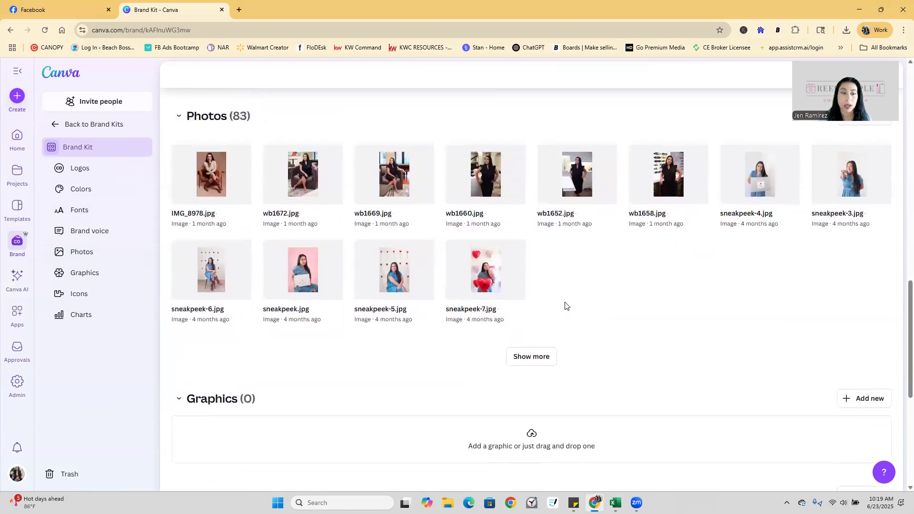
{"action": "scroll", "coordinate": [565, 306], "scroll_direction": "down", "scroll_amount": 6}
{"action": "scroll", "coordinate": [565, 306], "scroll_direction": "up", "scroll_amount": 20}
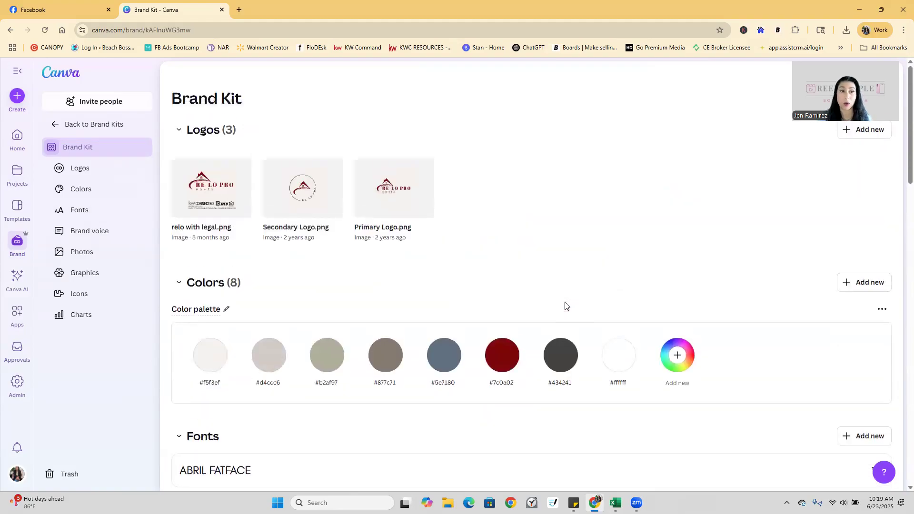
{"action": "left_click", "coordinate": [67, 131]}
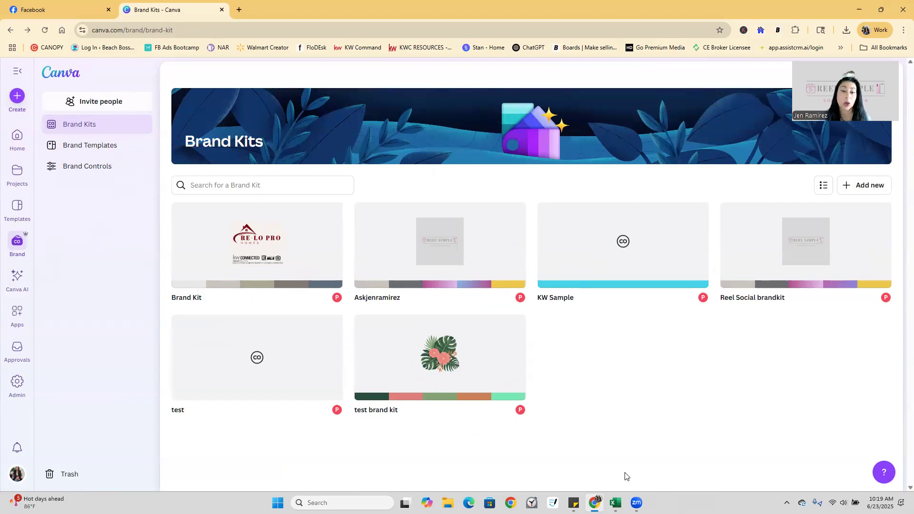
Inspect the test brand kit's #72f4b8 colour, then go back via Home to the Brand section.
{"action": "left_click", "coordinate": [452, 363]}
{"action": "left_click", "coordinate": [452, 362]}
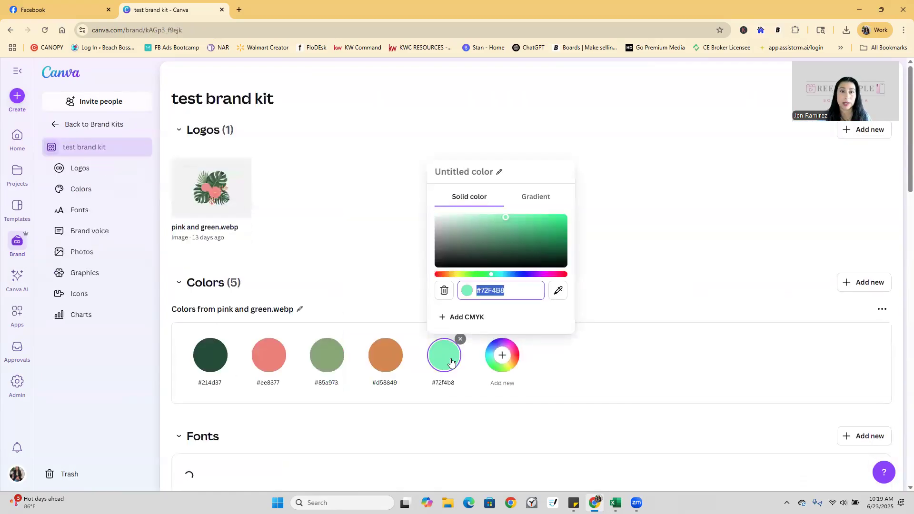
{"action": "left_click", "coordinate": [639, 150]}
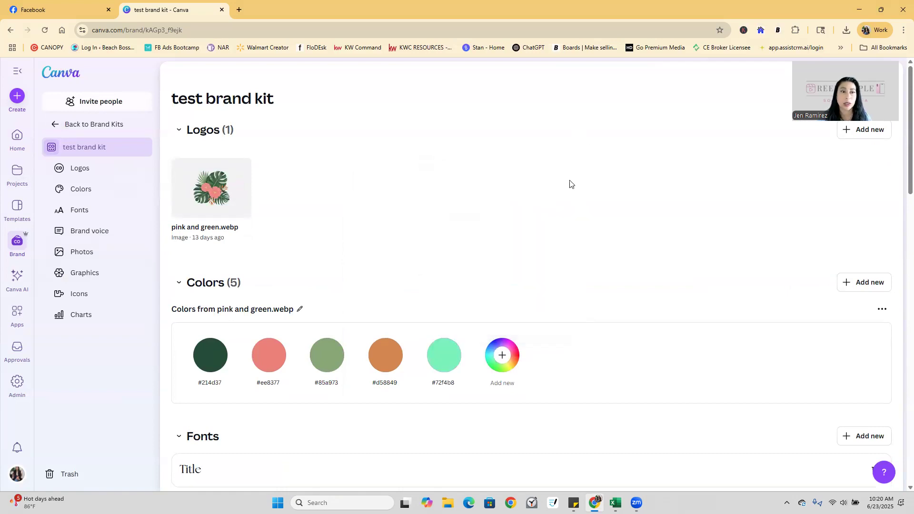
{"action": "left_click", "coordinate": [11, 30]}
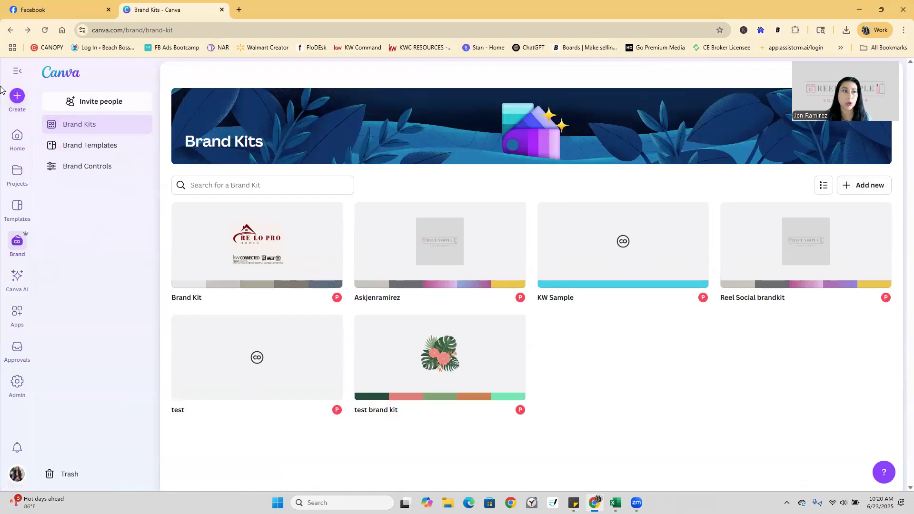
{"action": "left_click", "coordinate": [16, 139]}
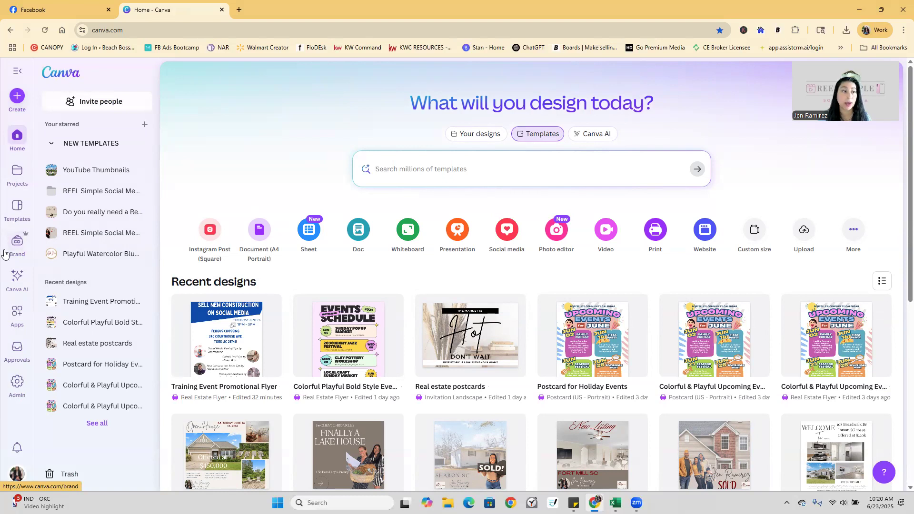
{"action": "left_click", "coordinate": [15, 244]}
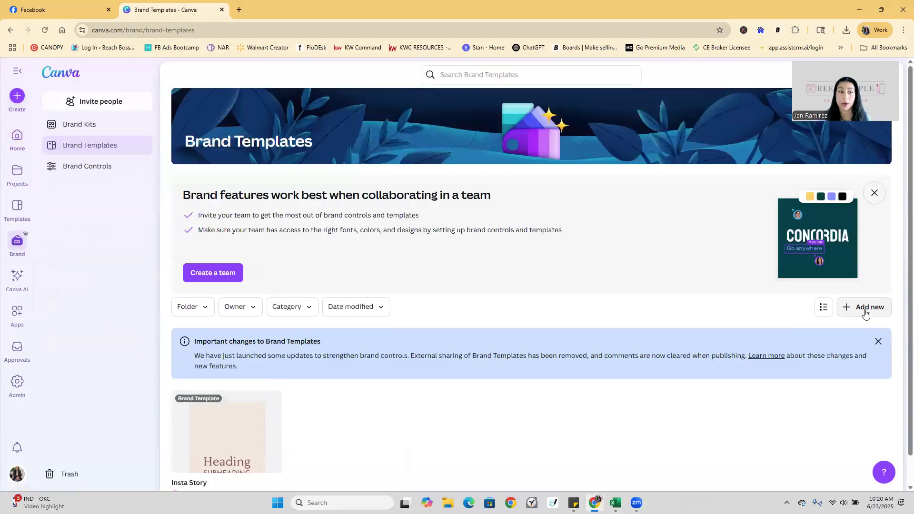
Add a new brand kit from Brand Kits named 'Test Brand Kit for Training'.
{"action": "left_click", "coordinate": [88, 127]}
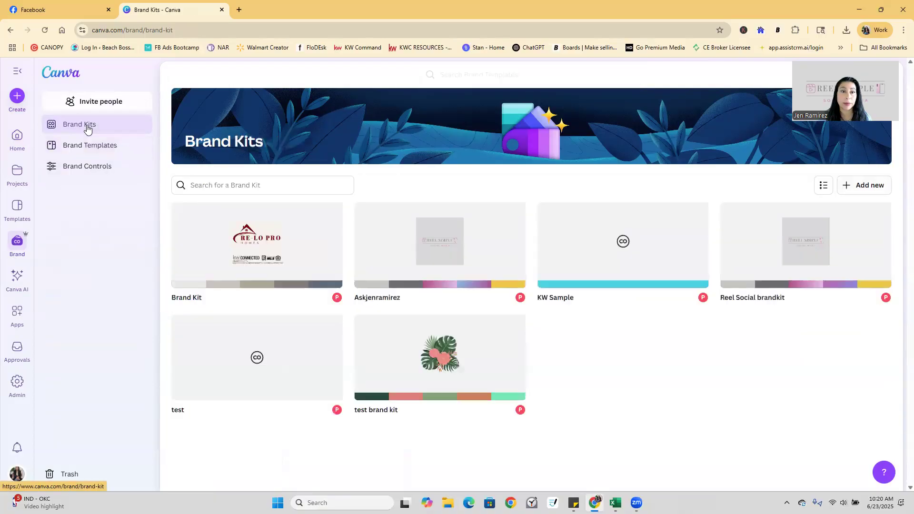
{"action": "left_click", "coordinate": [865, 194]}
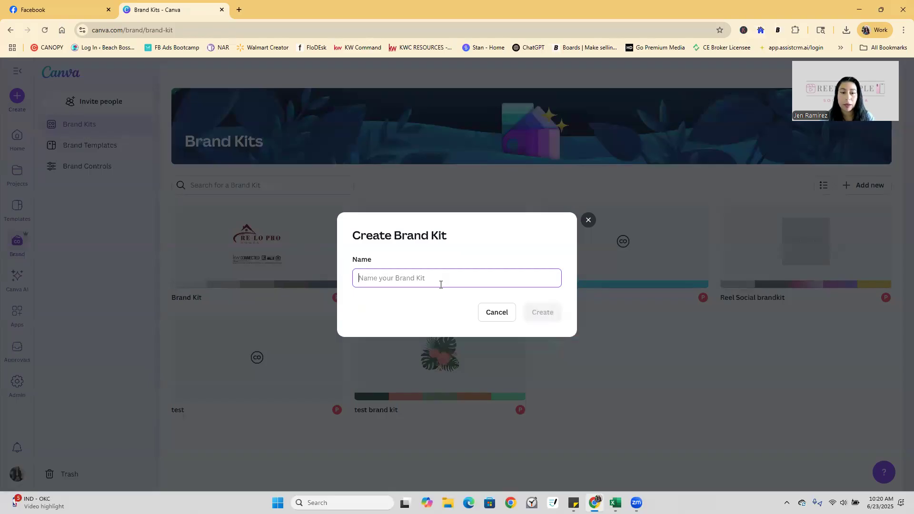
{"action": "type", "text": "tes"}
{"action": "key", "text": "BackSpace"}
{"action": "key", "text": "BackSpace"}
{"action": "key", "text": "BackSpace"}
{"action": "type", "text": "Test"}
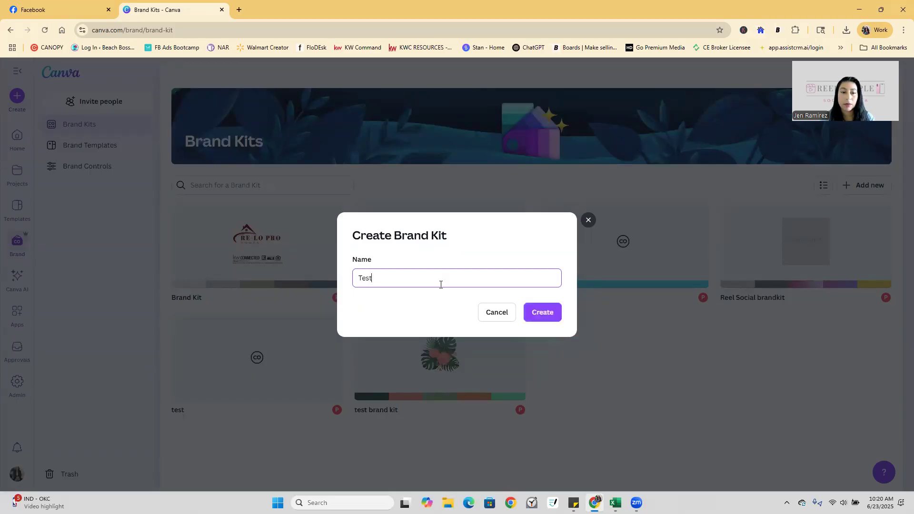
{"action": "type", "text": " Brand Kit for Training"}
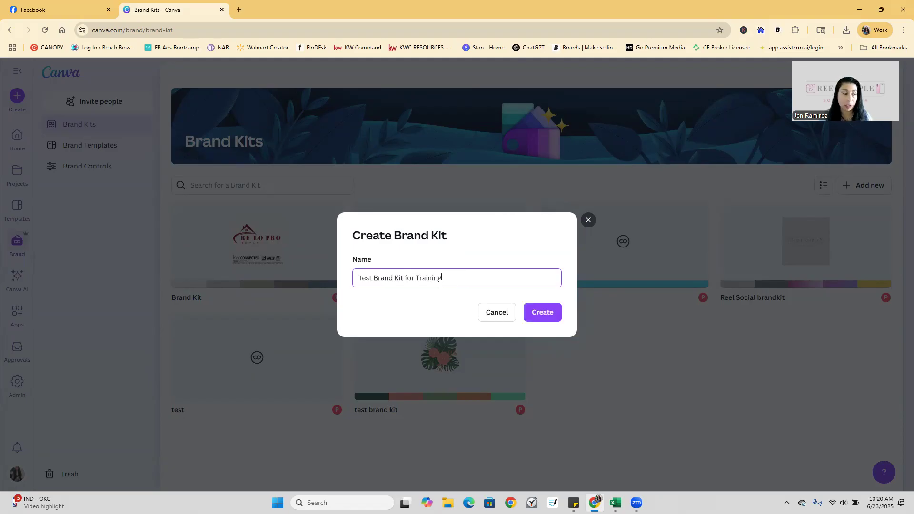
{"action": "left_click", "coordinate": [543, 314]}
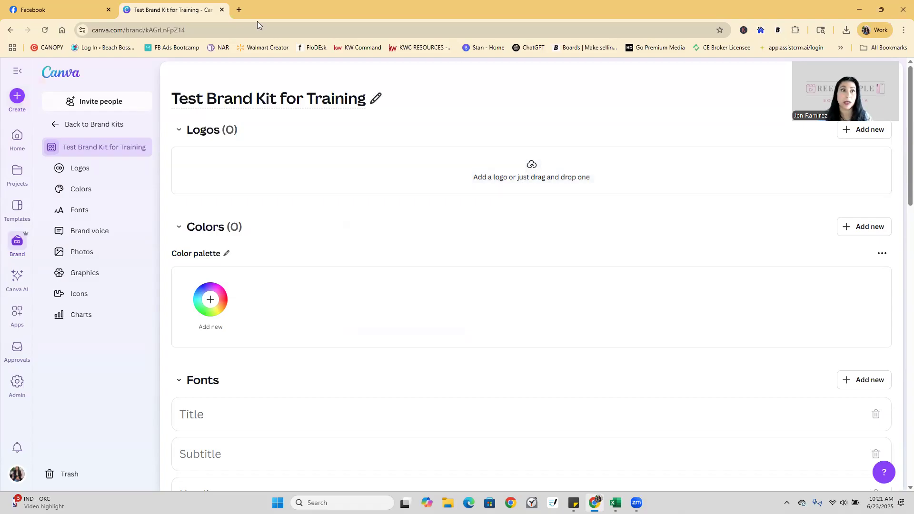
In a new tab, run a Google image search for 'pink flowers with leaves'.
{"action": "left_click", "coordinate": [239, 9]}
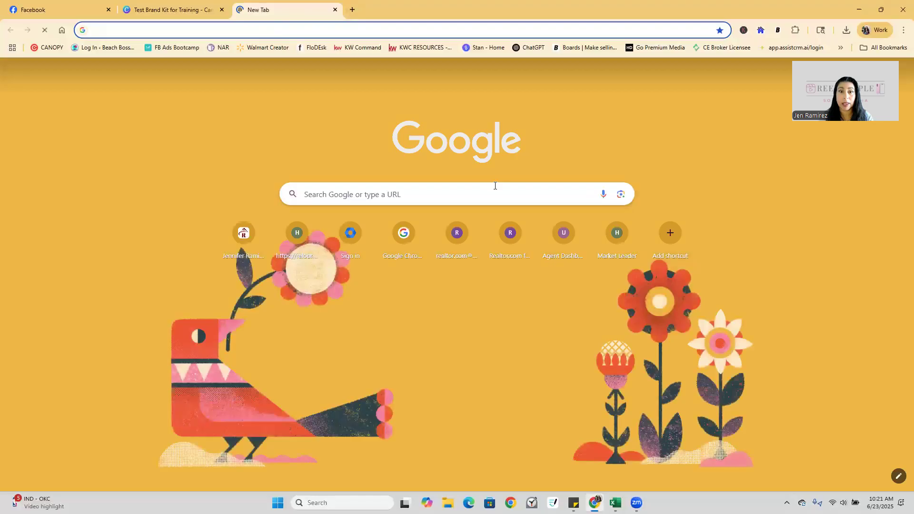
{"action": "left_click", "coordinate": [495, 186]}
{"action": "type", "text": "pink flowers with leaves"}
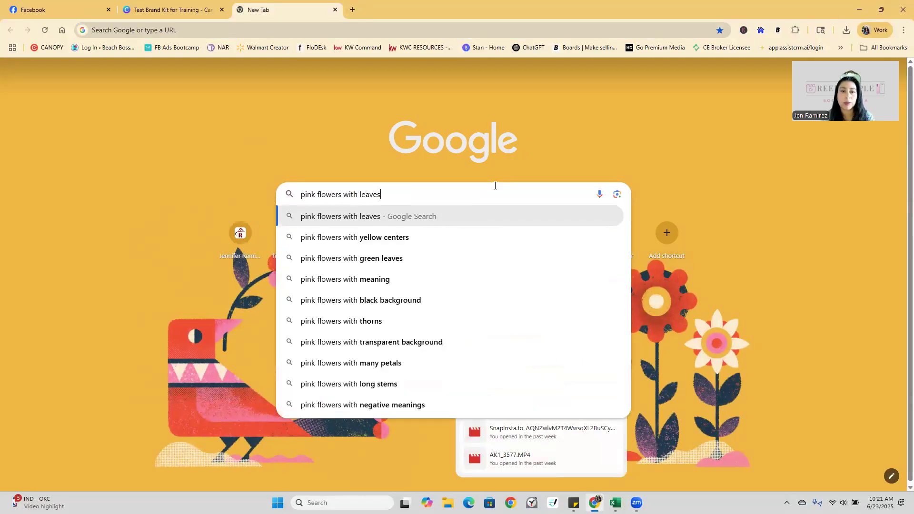
{"action": "key", "text": "Return"}
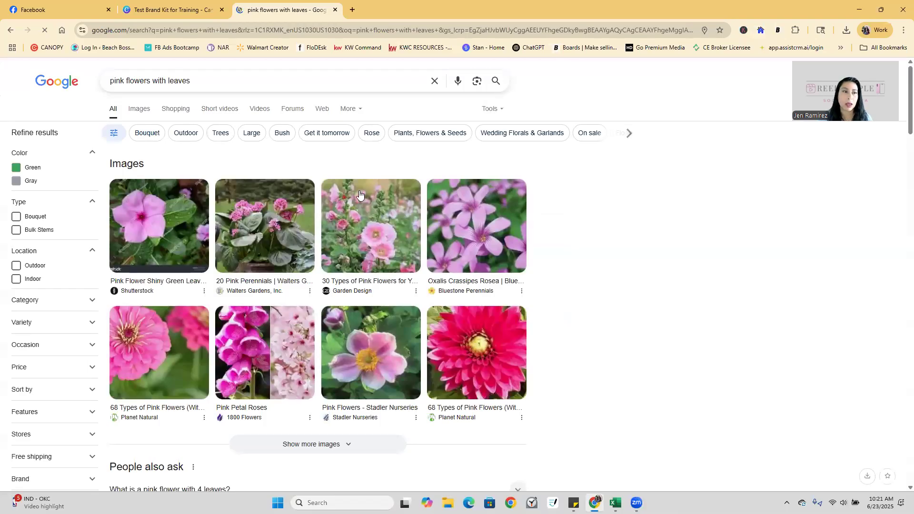
{"action": "left_click", "coordinate": [140, 115]}
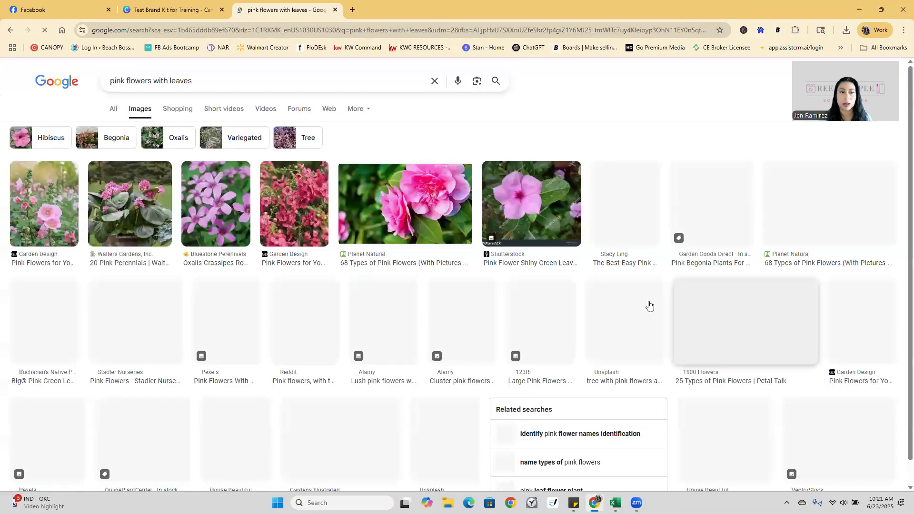
{"action": "scroll", "coordinate": [573, 283], "scroll_direction": "down", "scroll_amount": 10}
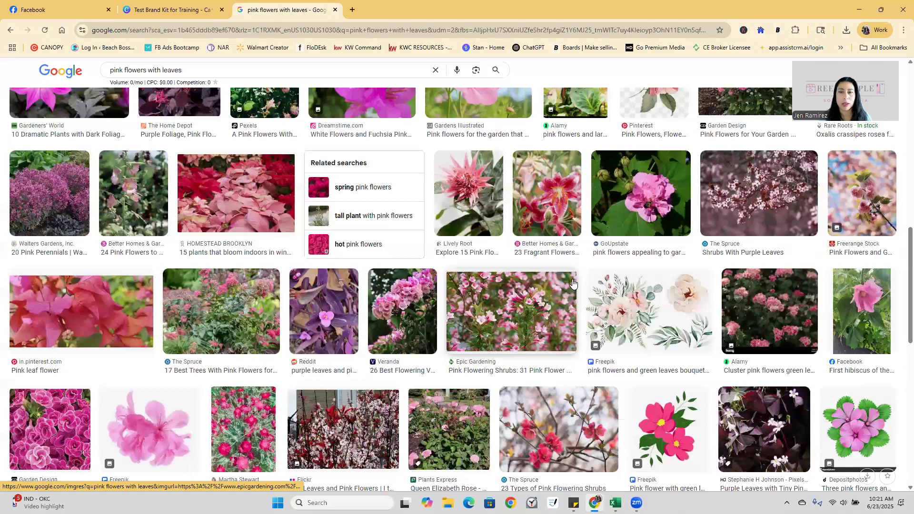
{"action": "scroll", "coordinate": [722, 137], "scroll_direction": "down", "scroll_amount": 8}
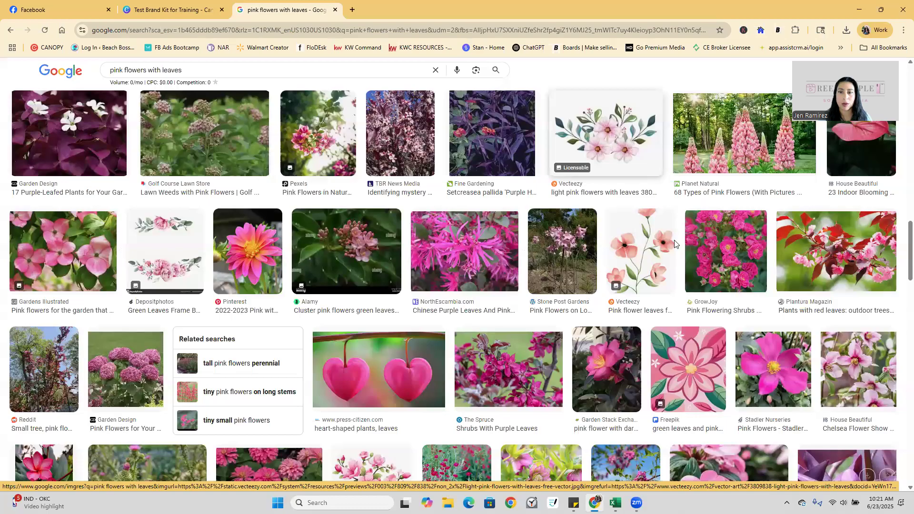
Save the pink watercolour flower image to the Desktop as 'pink flowers with green leaves'.
{"action": "right_click", "coordinate": [629, 142]}
{"action": "left_click", "coordinate": [666, 285]}
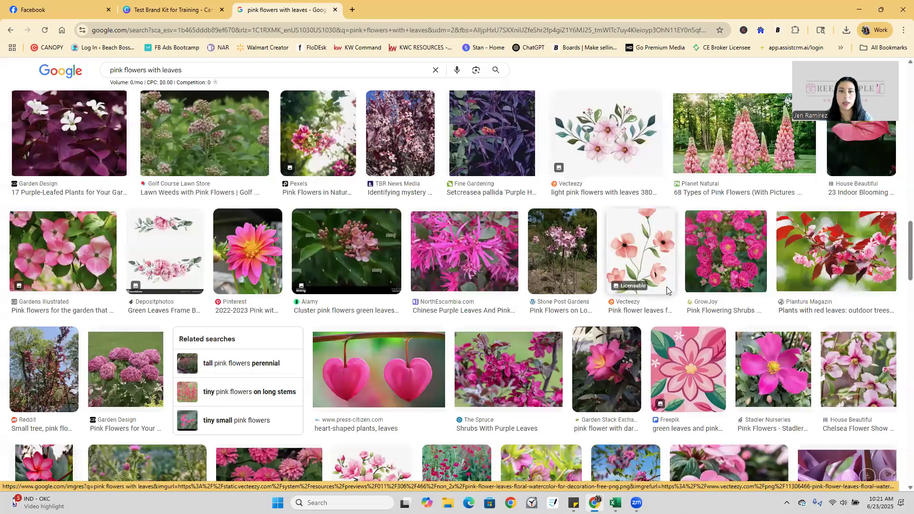
{"action": "type", "text": "pink flowers with green leaves"}
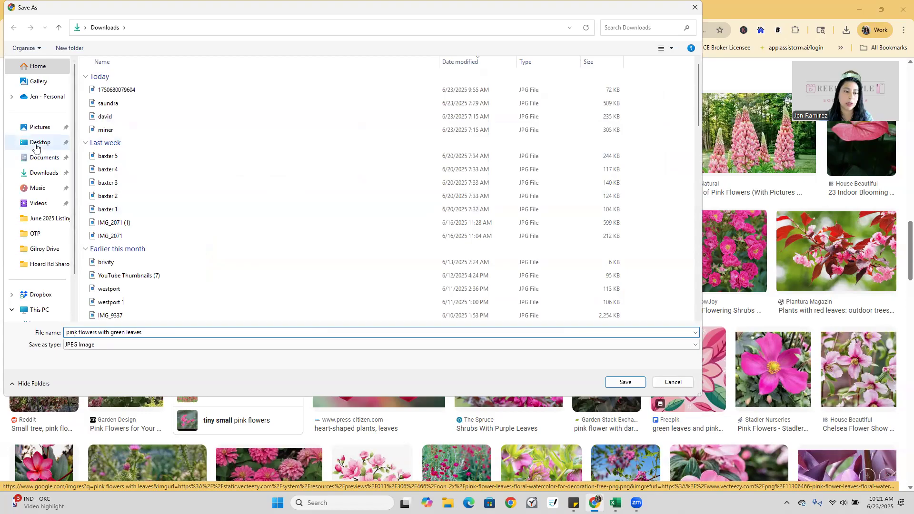
{"action": "left_click", "coordinate": [36, 145]}
{"action": "left_click", "coordinate": [622, 381]}
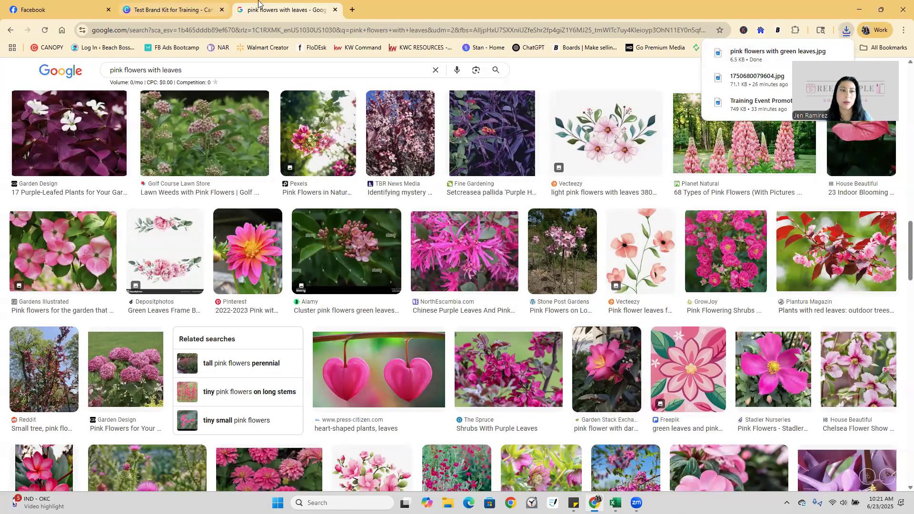
{"action": "key", "text": "ctrl+Page_Up"}
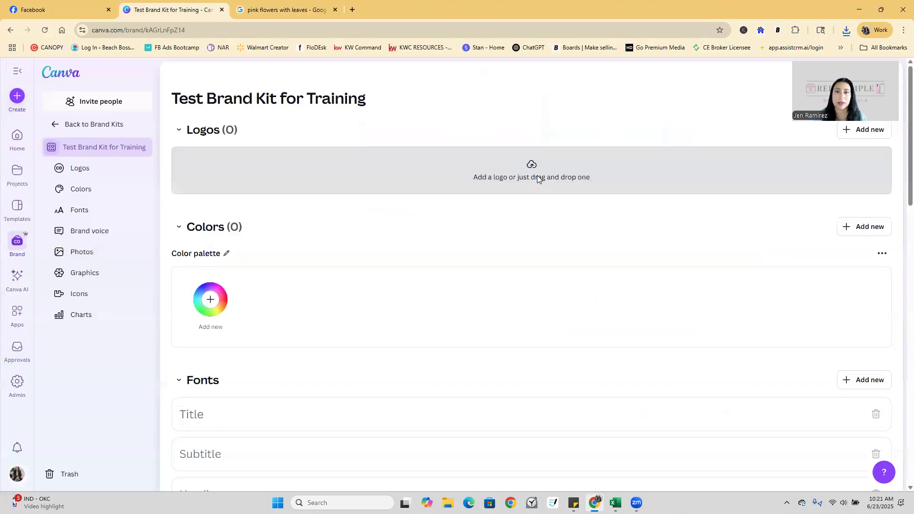
Upload the Desktop 'pink flowers with green leaves' image as a logo, then delete it.
{"action": "left_click", "coordinate": [537, 178]}
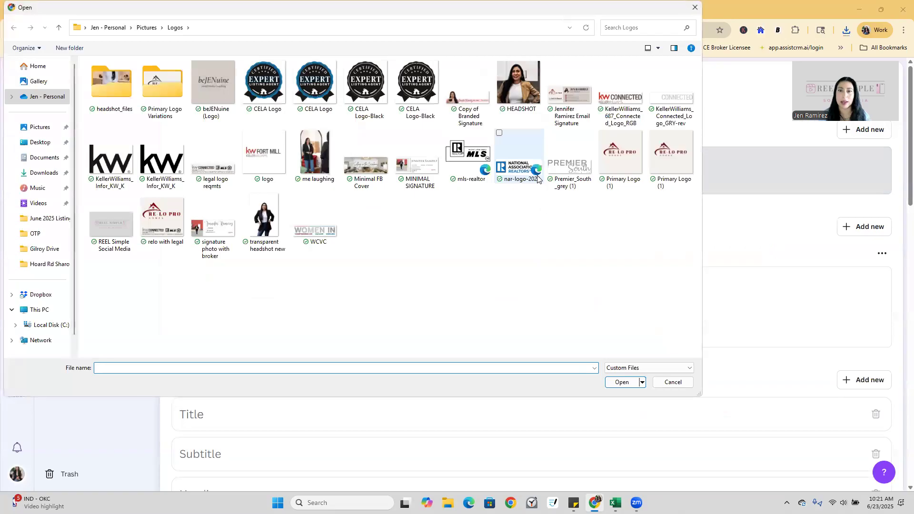
{"action": "left_click", "coordinate": [47, 173]}
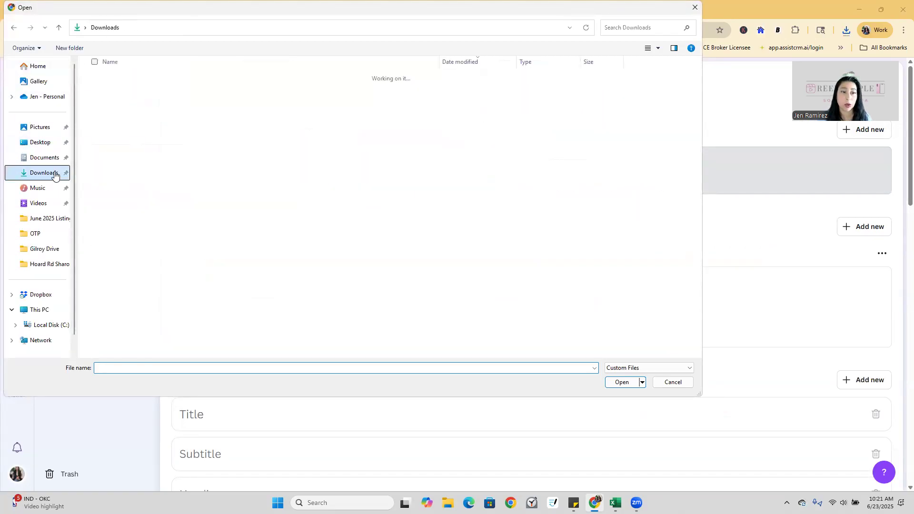
{"action": "left_click", "coordinate": [46, 144]}
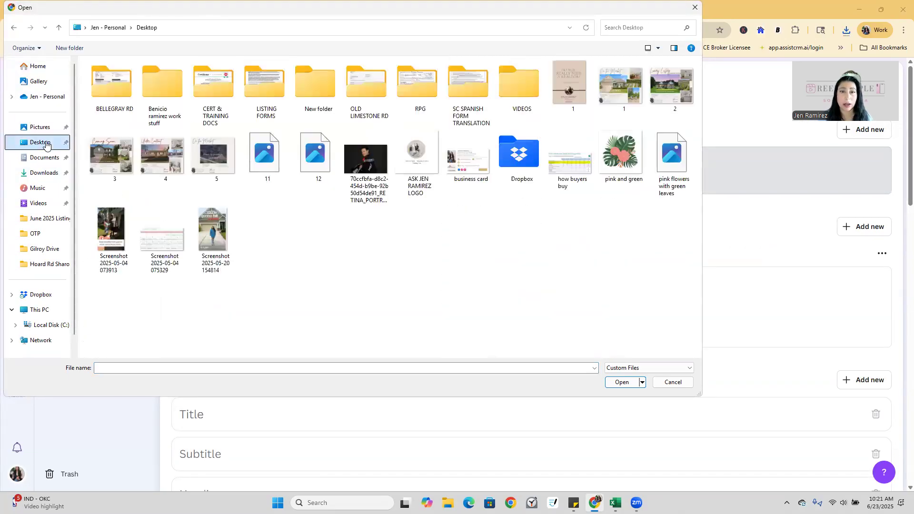
{"action": "left_click", "coordinate": [671, 157]}
{"action": "left_click", "coordinate": [622, 382]}
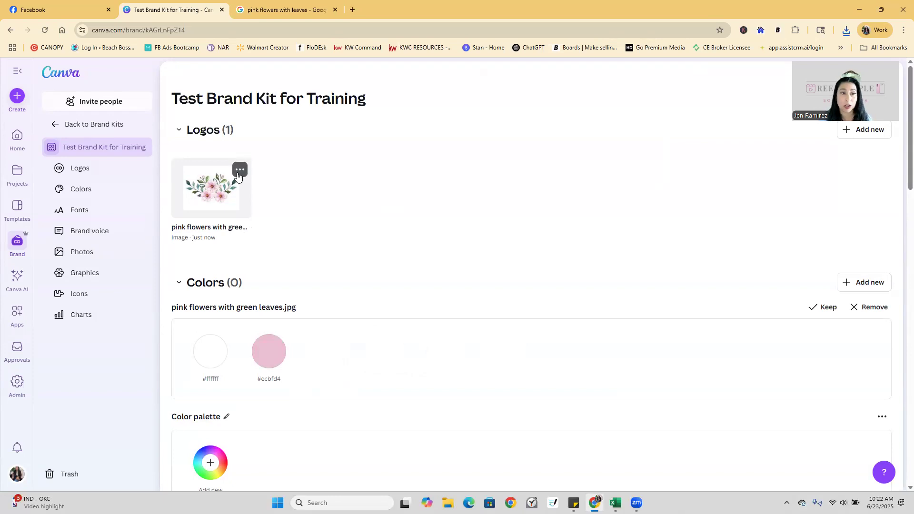
{"action": "left_click", "coordinate": [240, 172]}
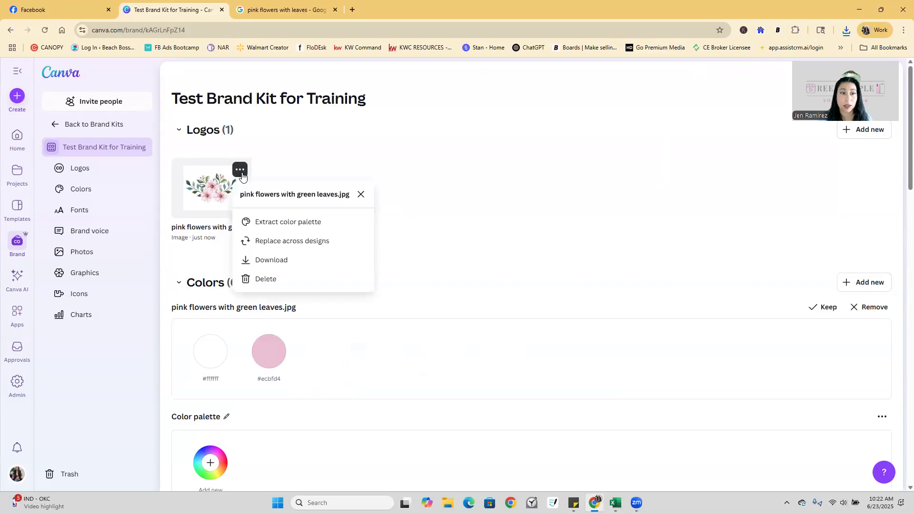
{"action": "left_click", "coordinate": [266, 278]}
{"action": "left_click", "coordinate": [537, 307]}
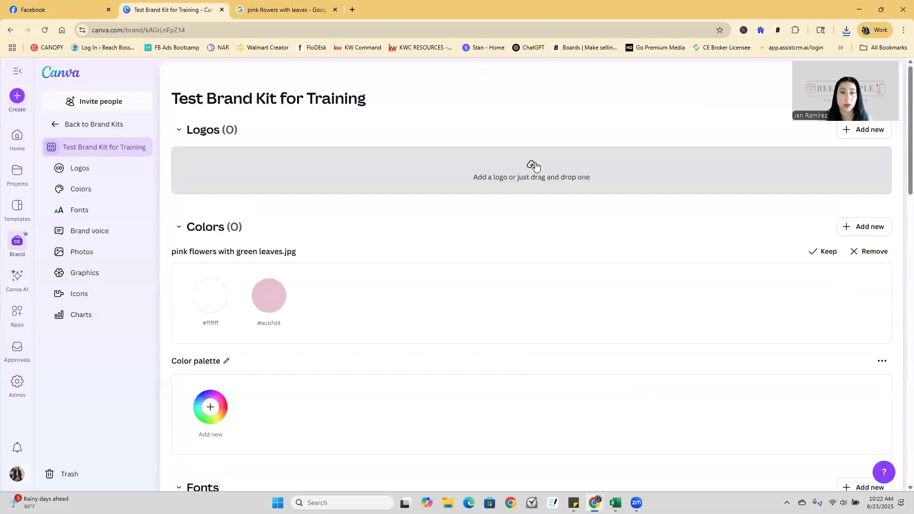
Upload the pink and green image as a logo, discard pink flowers' colour suggestions, delete that logo.
{"action": "left_click", "coordinate": [576, 169]}
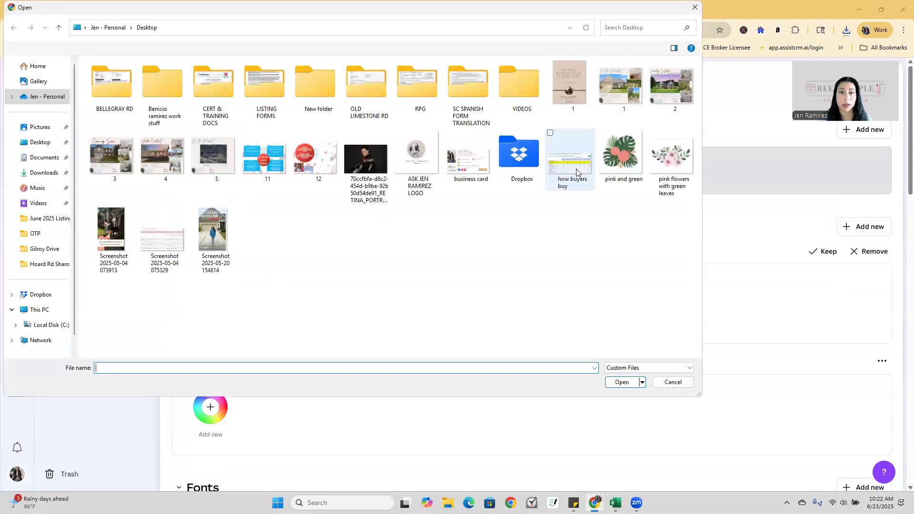
{"action": "left_click", "coordinate": [618, 160]}
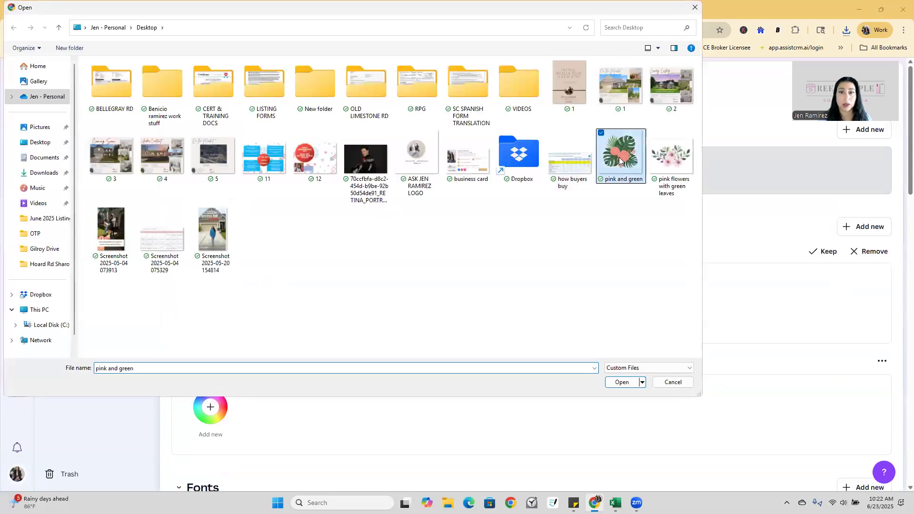
{"action": "left_click", "coordinate": [621, 382]}
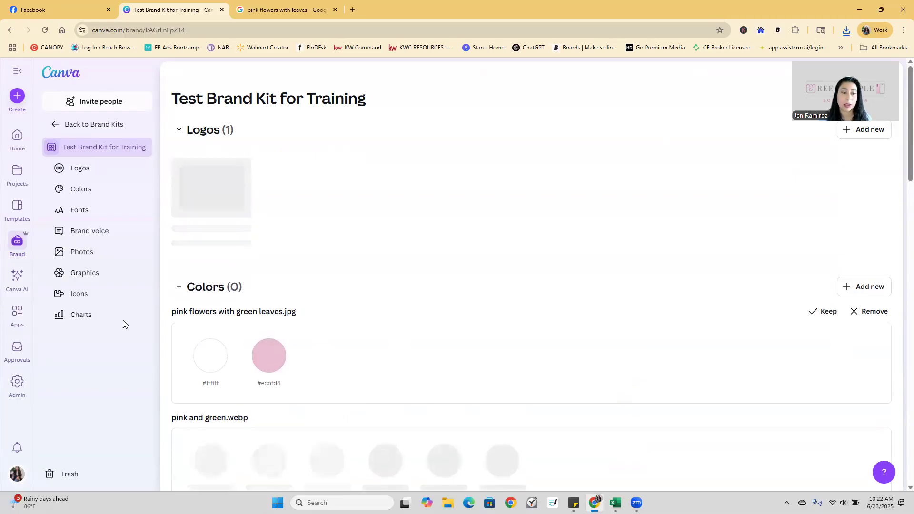
{"action": "scroll", "coordinate": [469, 365], "scroll_direction": "down", "scroll_amount": 2}
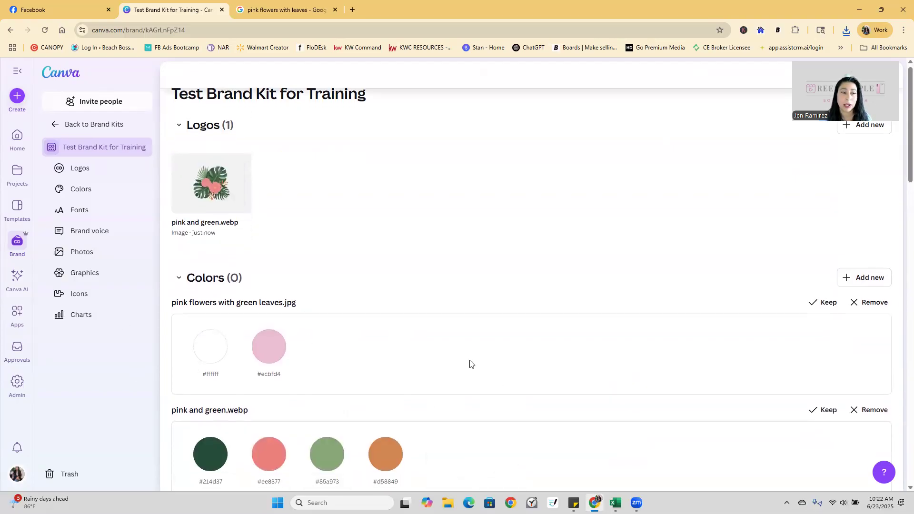
{"action": "left_click", "coordinate": [874, 212]}
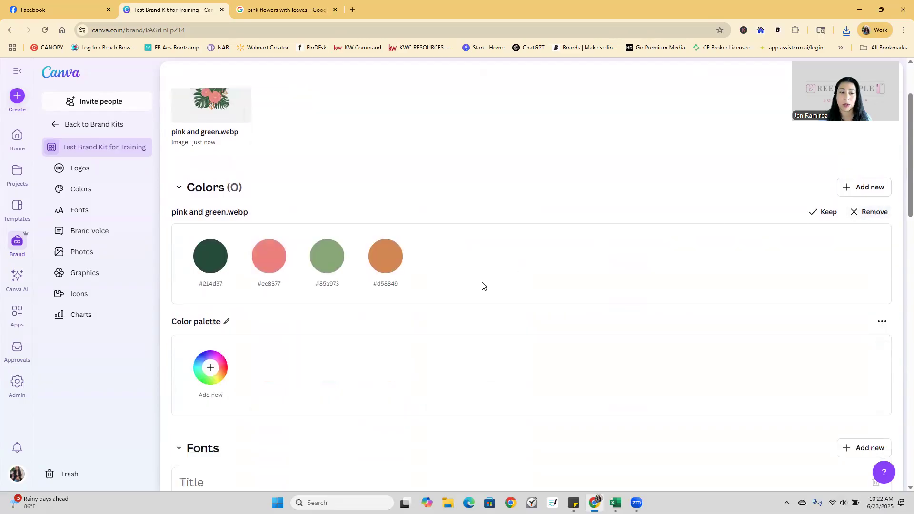
{"action": "scroll", "coordinate": [414, 272], "scroll_direction": "up", "scroll_amount": 2}
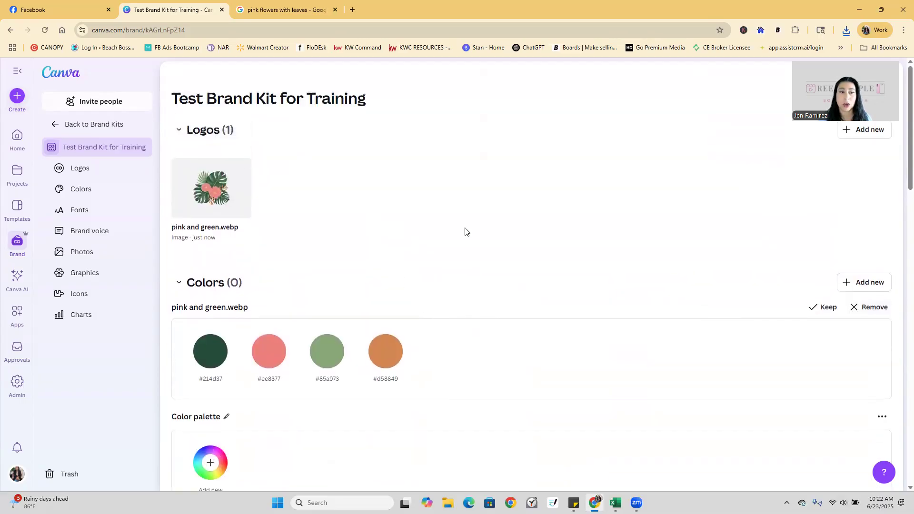
{"action": "left_click", "coordinate": [240, 171]}
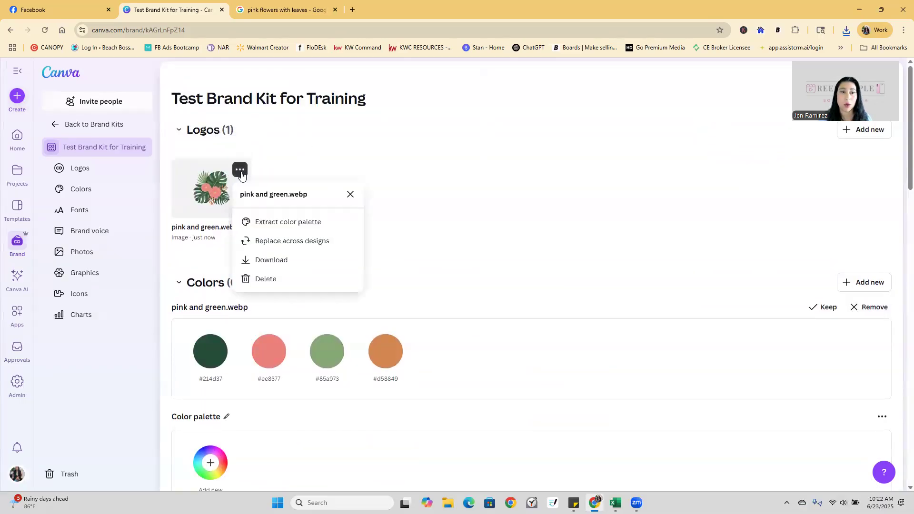
{"action": "left_click", "coordinate": [279, 279]}
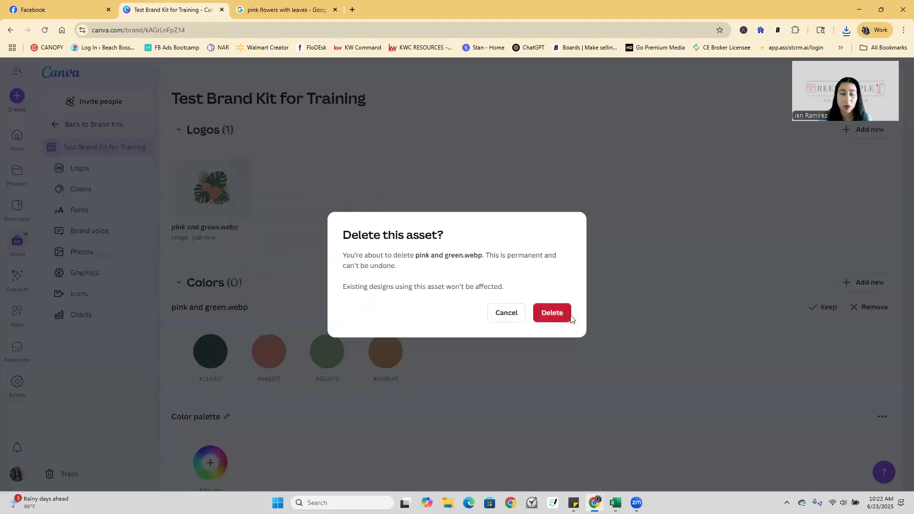
{"action": "left_click", "coordinate": [552, 313]}
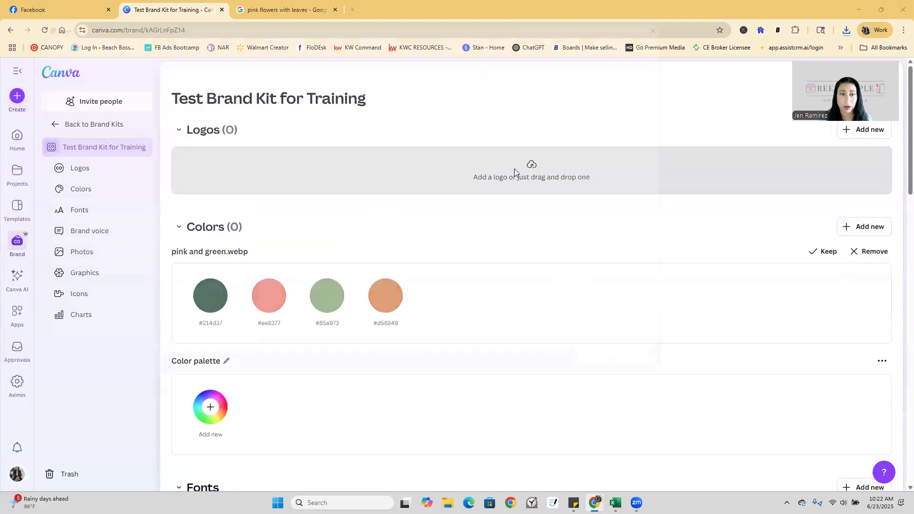
Upload brivity.jpg from the Downloads folder as the brand kit logo.
{"action": "left_click", "coordinate": [514, 171]}
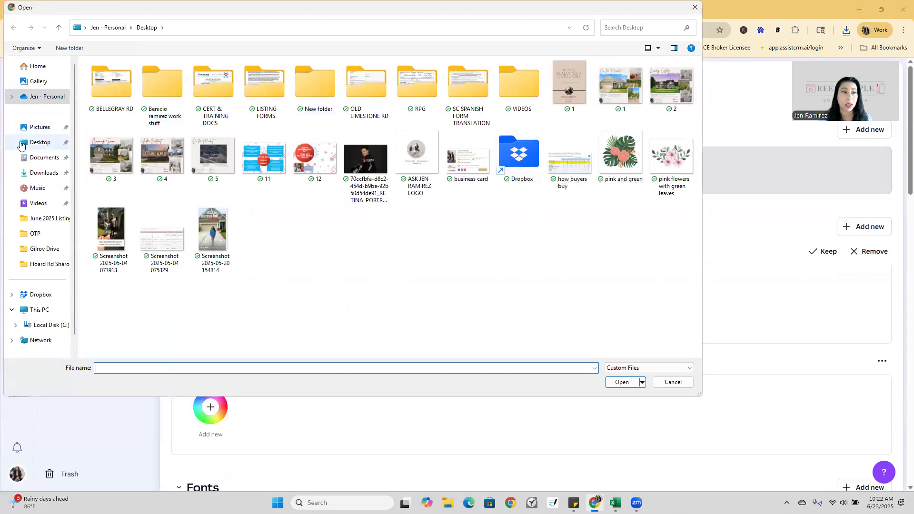
{"action": "left_click", "coordinate": [43, 158]}
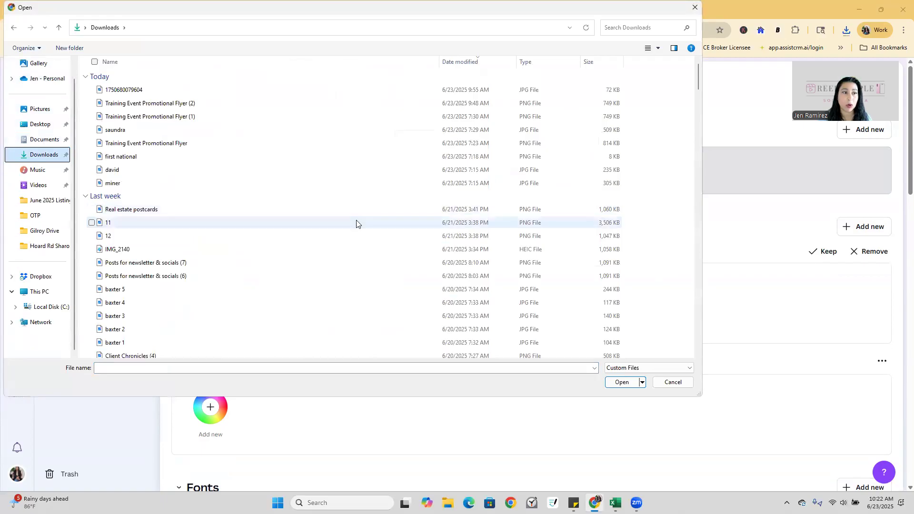
{"action": "left_click", "coordinate": [360, 223]}
{"action": "scroll", "coordinate": [365, 222], "scroll_direction": "down", "scroll_amount": 3}
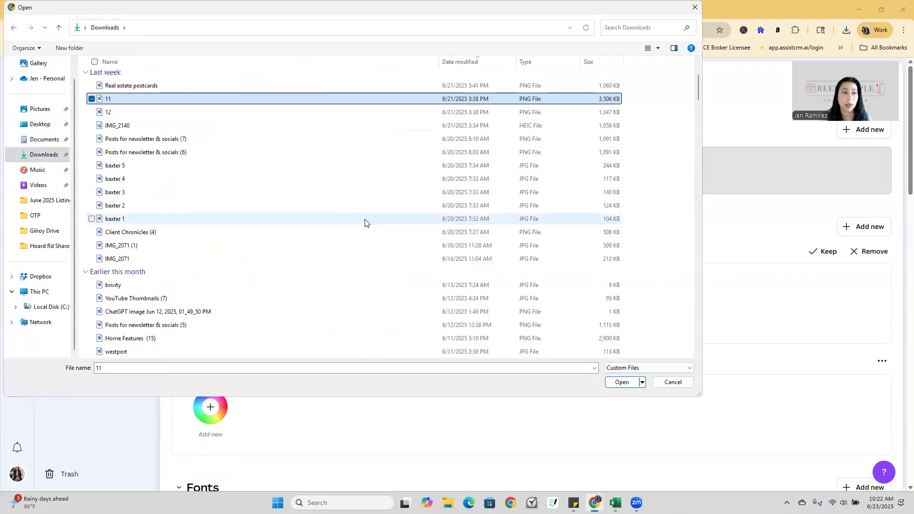
{"action": "scroll", "coordinate": [365, 223], "scroll_direction": "down", "scroll_amount": 3}
{"action": "scroll", "coordinate": [366, 221], "scroll_direction": "down", "scroll_amount": 2}
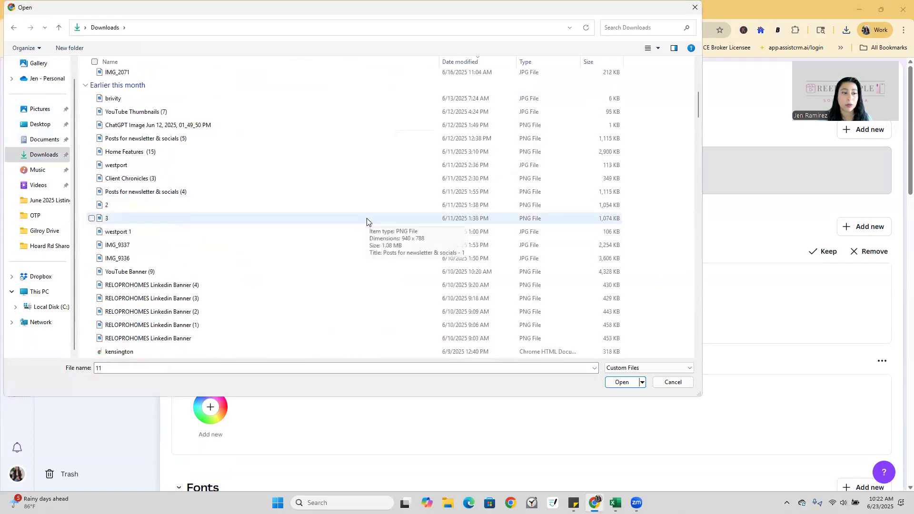
{"action": "scroll", "coordinate": [366, 222], "scroll_direction": "down", "scroll_amount": 2}
{"action": "scroll", "coordinate": [366, 222], "scroll_direction": "down", "scroll_amount": 1}
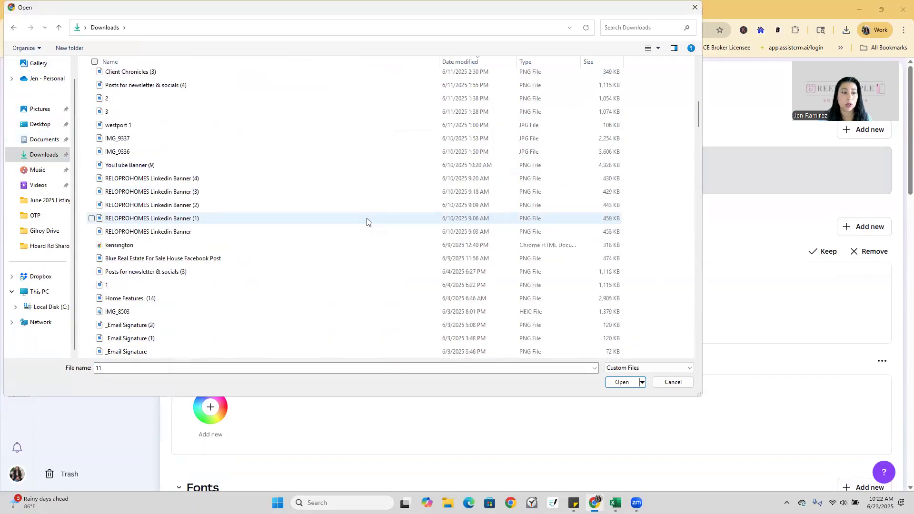
{"action": "scroll", "coordinate": [367, 222], "scroll_direction": "up", "scroll_amount": 5}
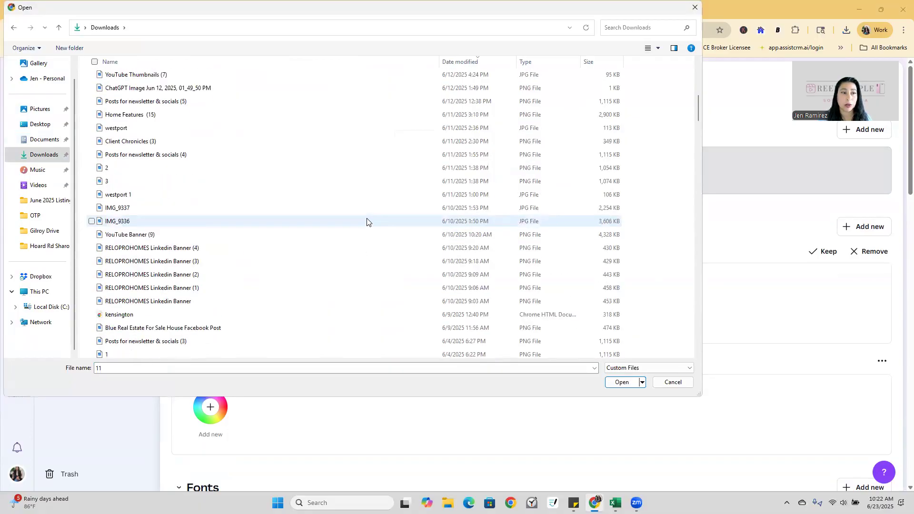
{"action": "left_click", "coordinate": [333, 168]}
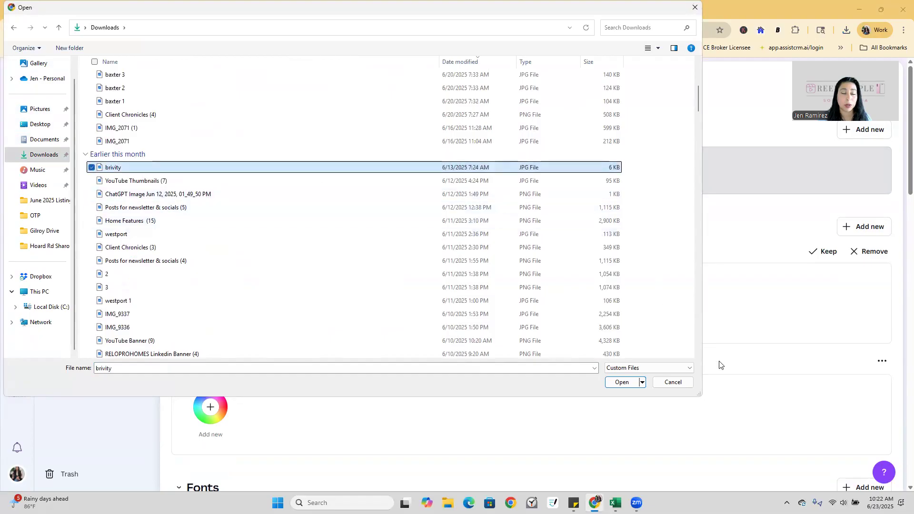
{"action": "left_click", "coordinate": [620, 381]}
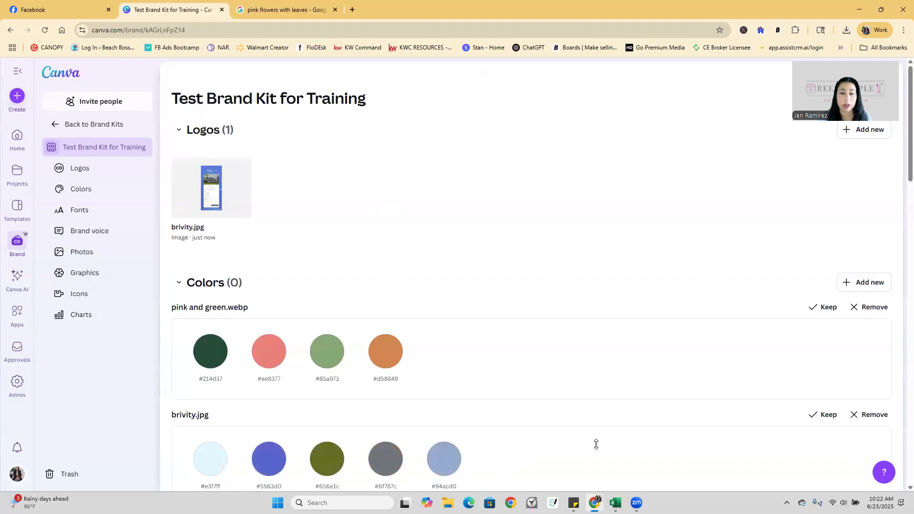
Delete the brivity.jpg logo and upload the Desktop 'pink and green' image as the logo.
{"action": "left_click", "coordinate": [240, 171]}
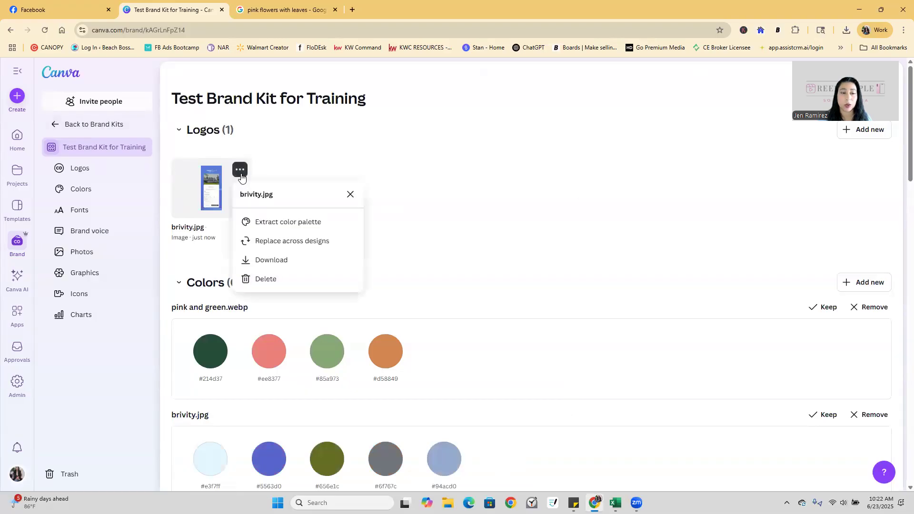
{"action": "left_click", "coordinate": [238, 279]}
{"action": "left_click", "coordinate": [565, 318]}
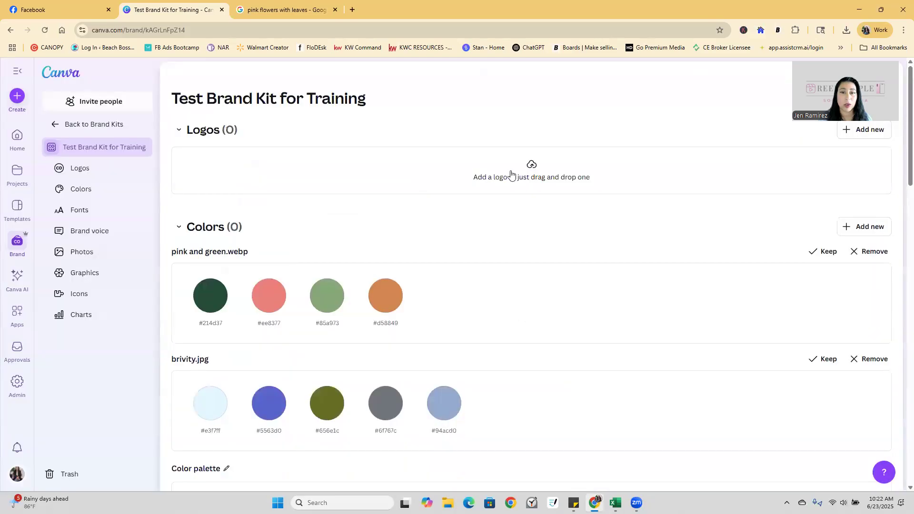
{"action": "left_click", "coordinate": [510, 170]}
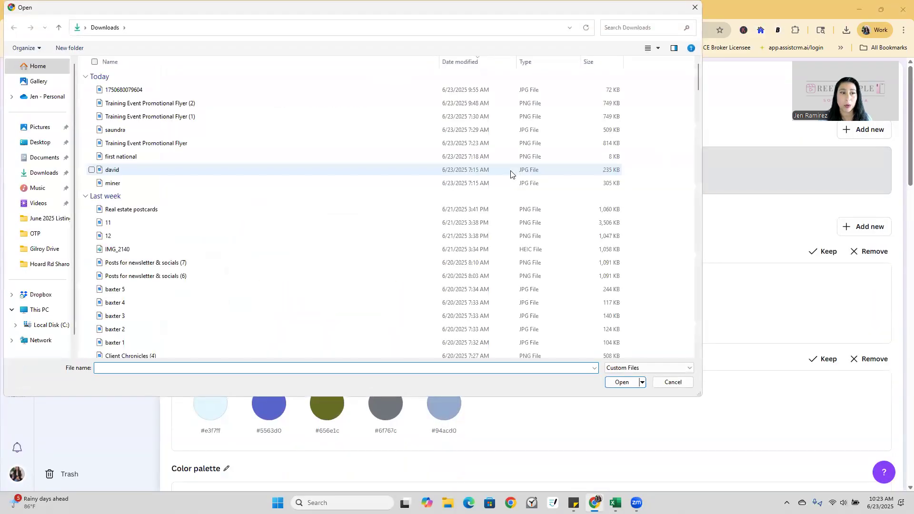
{"action": "left_click", "coordinate": [36, 145]}
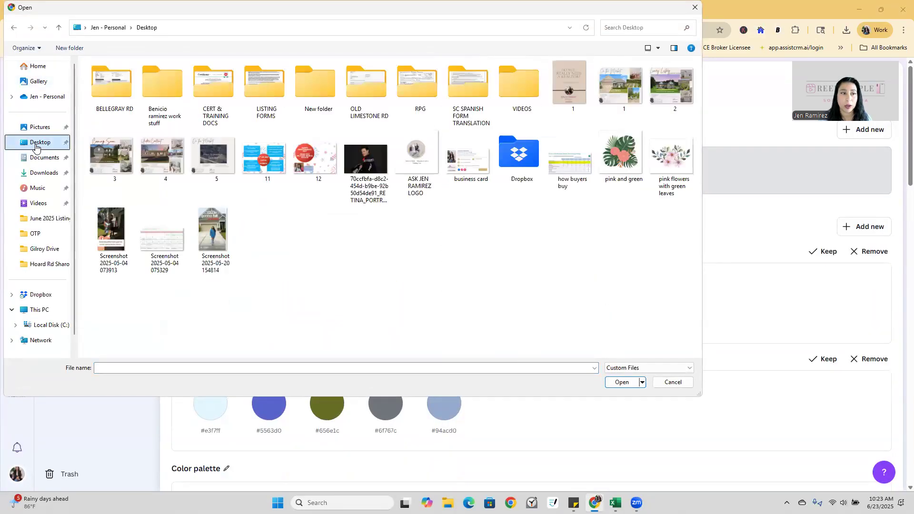
{"action": "left_click", "coordinate": [629, 151]}
{"action": "left_click", "coordinate": [621, 382]}
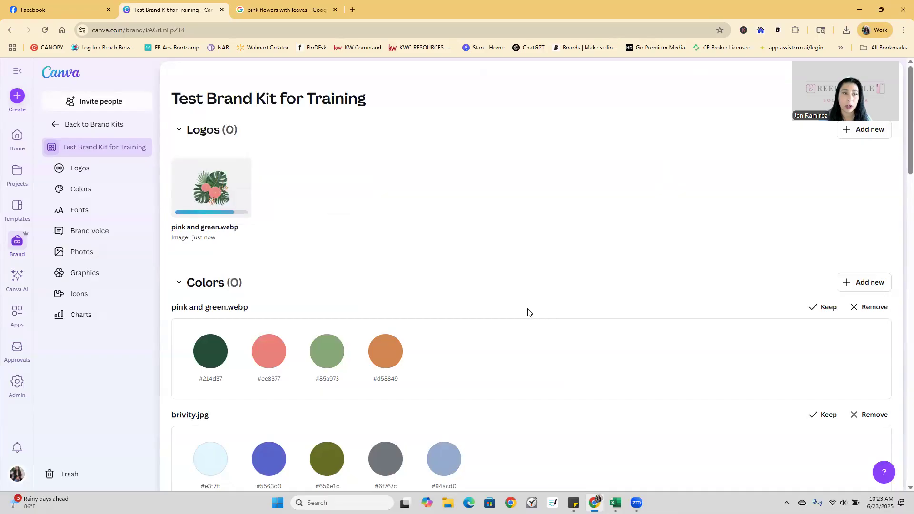
Remove the brivity.jpg colour suggestions from the brand kit.
{"action": "scroll", "coordinate": [529, 312], "scroll_direction": "down", "scroll_amount": 2}
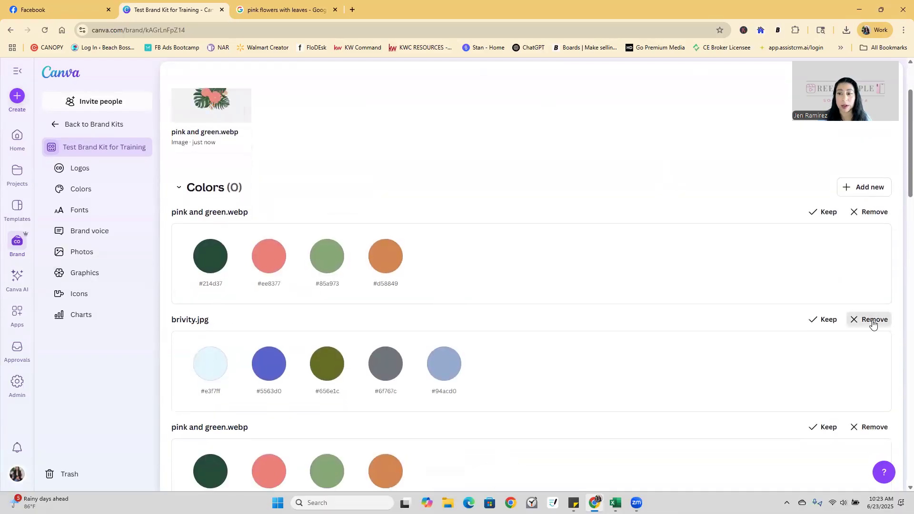
{"action": "left_click", "coordinate": [871, 320]}
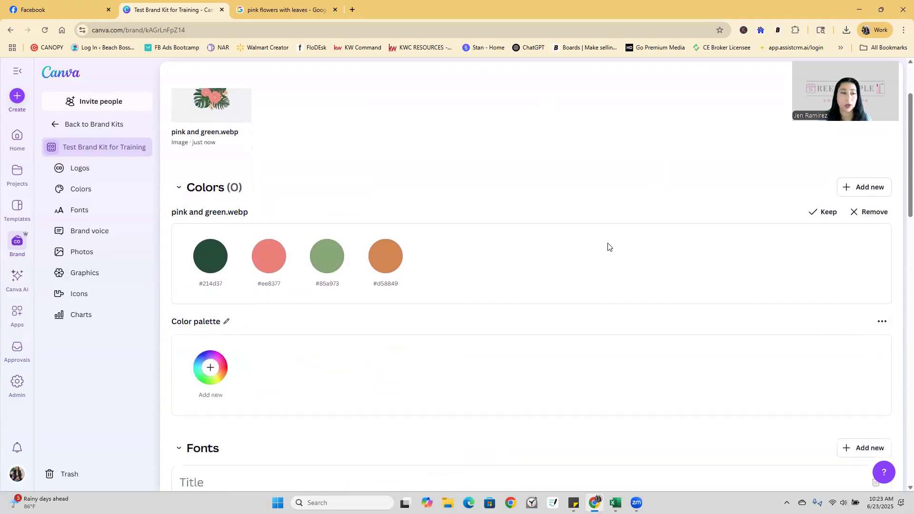
{"action": "scroll", "coordinate": [385, 198], "scroll_direction": "up", "scroll_amount": 2}
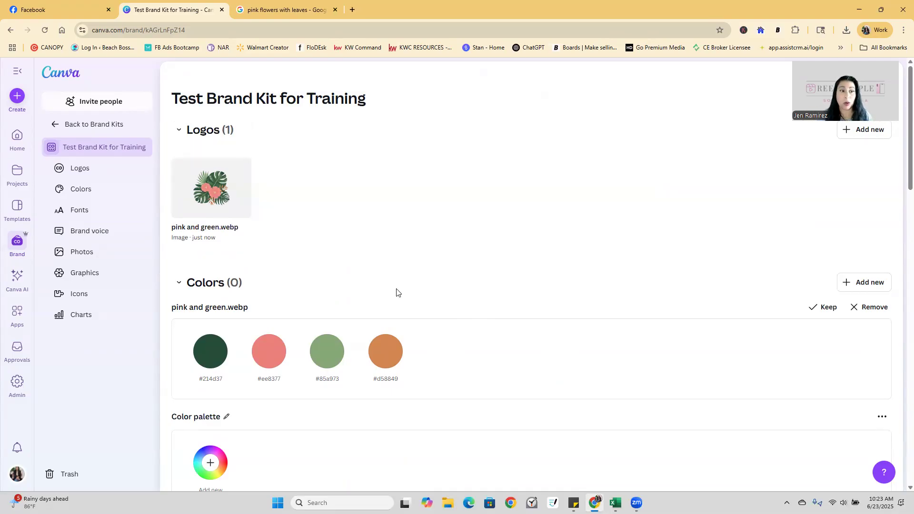
{"action": "left_click", "coordinate": [240, 170]}
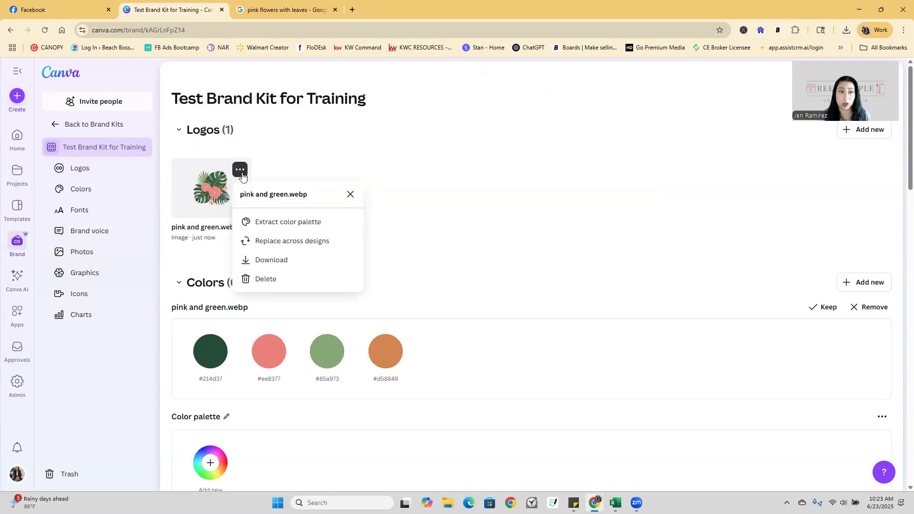
Delete the pink and green logo and upload Pictures > Logos > Primary Logo Variations > Primary red_cream.
{"action": "left_click", "coordinate": [265, 280]}
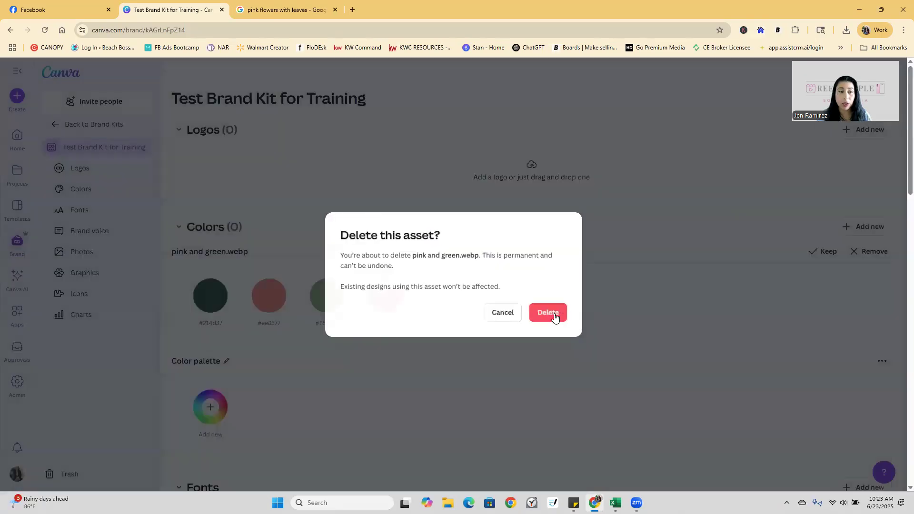
{"action": "left_click", "coordinate": [551, 314]}
{"action": "left_click", "coordinate": [534, 178]}
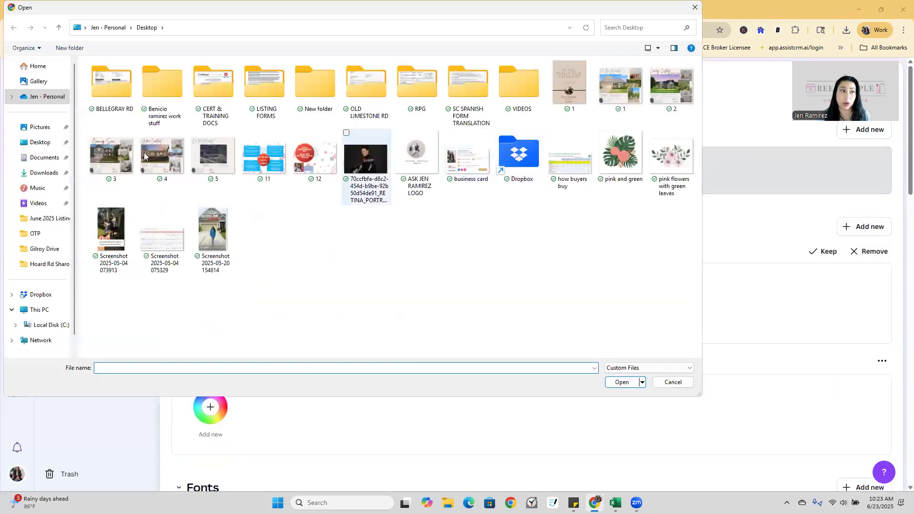
{"action": "left_click", "coordinate": [56, 127]}
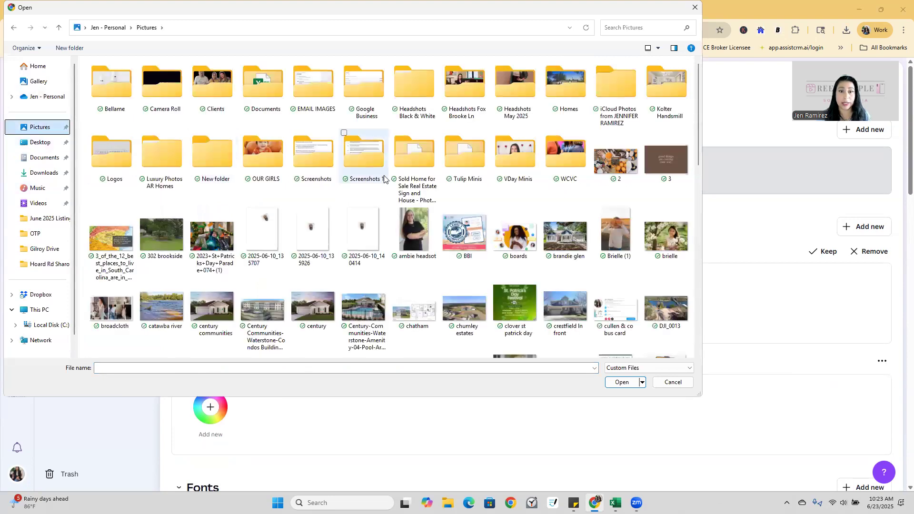
{"action": "left_click", "coordinate": [503, 226]}
{"action": "scroll", "coordinate": [504, 225], "scroll_direction": "down", "scroll_amount": 15}
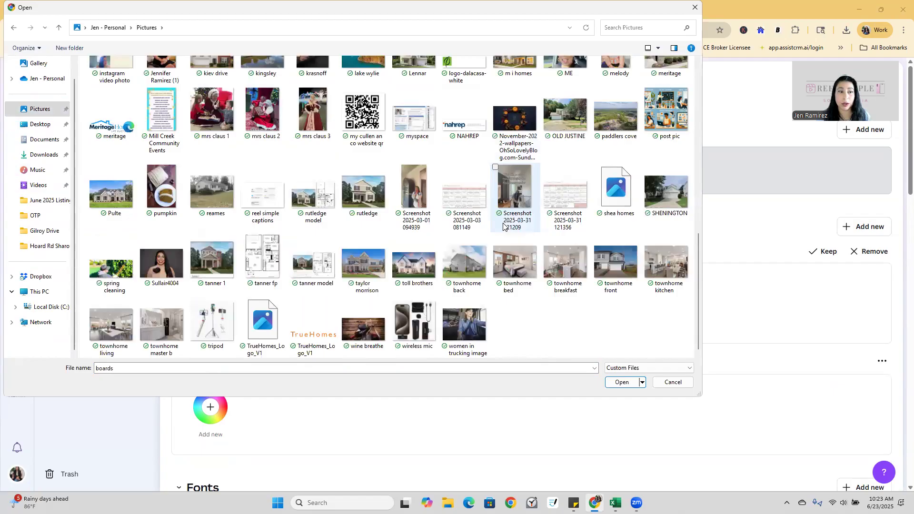
{"action": "scroll", "coordinate": [503, 225], "scroll_direction": "up", "scroll_amount": 5}
{"action": "scroll", "coordinate": [508, 219], "scroll_direction": "up", "scroll_amount": 10}
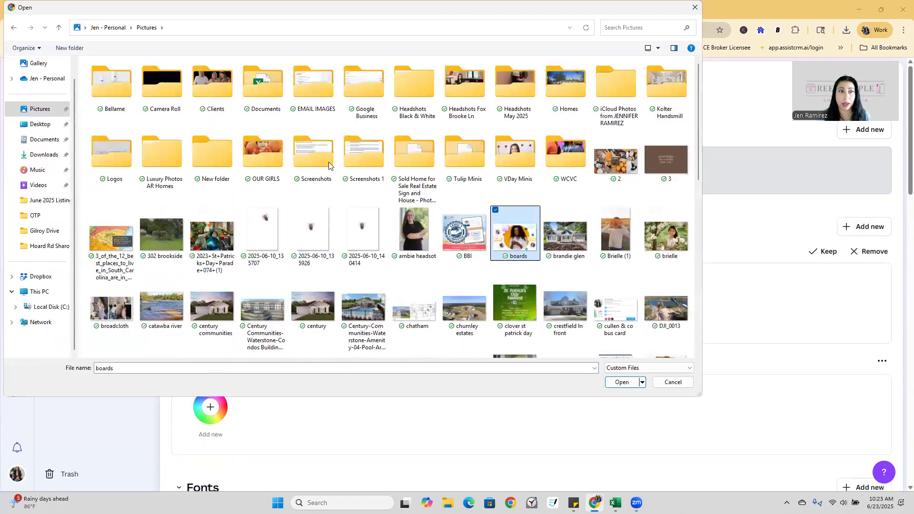
{"action": "double_click", "coordinate": [114, 158]}
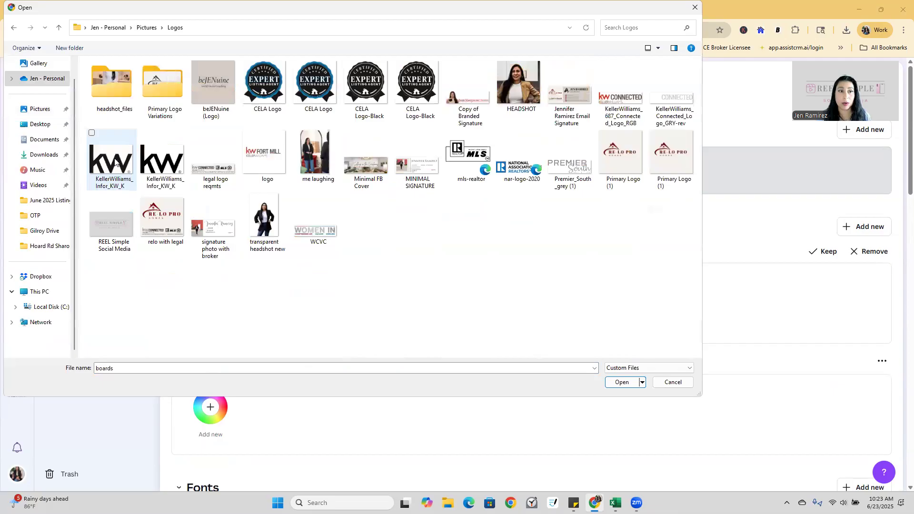
{"action": "double_click", "coordinate": [165, 79]}
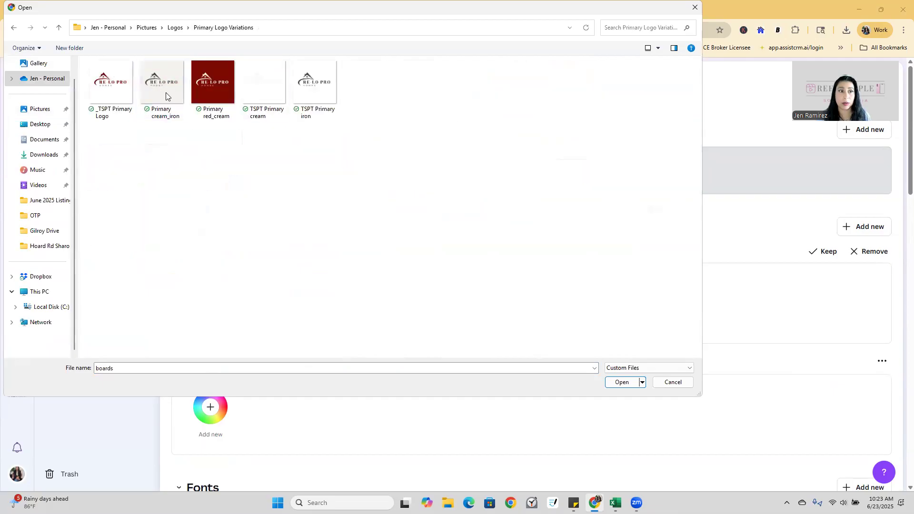
{"action": "left_click", "coordinate": [220, 89]}
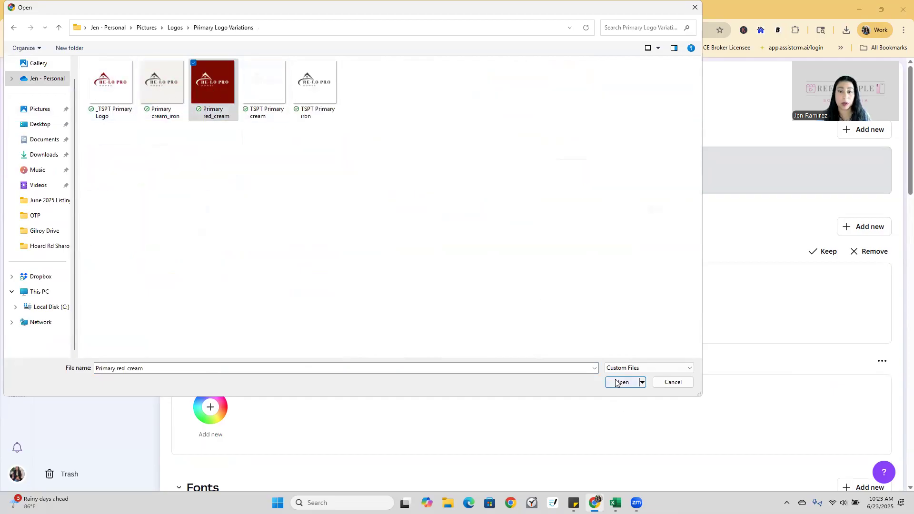
{"action": "left_click", "coordinate": [621, 382]}
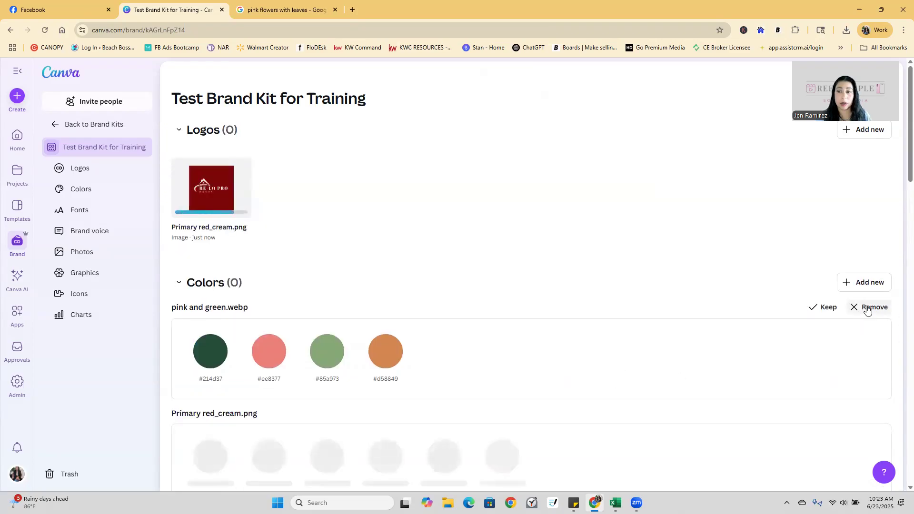
Dismiss the pink and green.webp colour suggestions, leaving #7c0a02 and #f5f3ef suggested.
{"action": "left_click", "coordinate": [868, 309]}
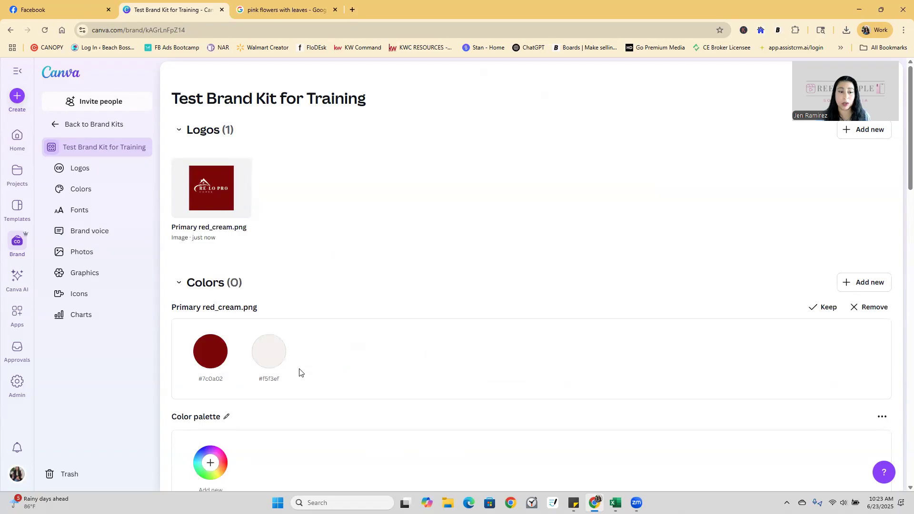
{"action": "scroll", "coordinate": [316, 381], "scroll_direction": "down", "scroll_amount": 5}
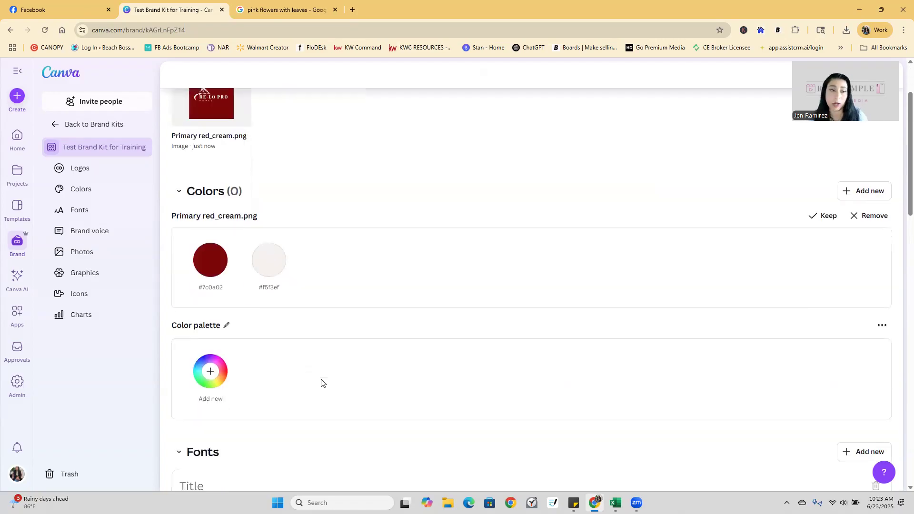
{"action": "scroll", "coordinate": [323, 365], "scroll_direction": "down", "scroll_amount": 3}
{"action": "scroll", "coordinate": [323, 364], "scroll_direction": "up", "scroll_amount": 3}
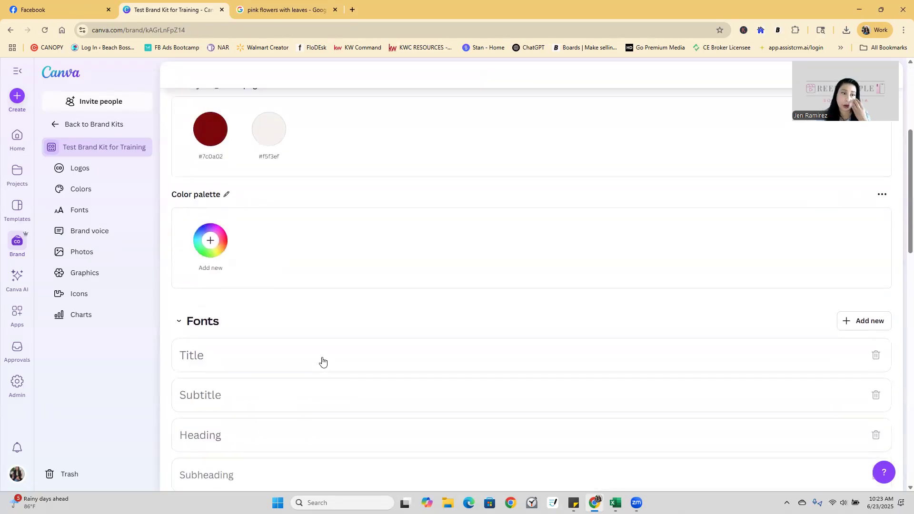
{"action": "scroll", "coordinate": [322, 361], "scroll_direction": "up", "scroll_amount": 2}
{"action": "scroll", "coordinate": [373, 261], "scroll_direction": "up", "scroll_amount": 3}
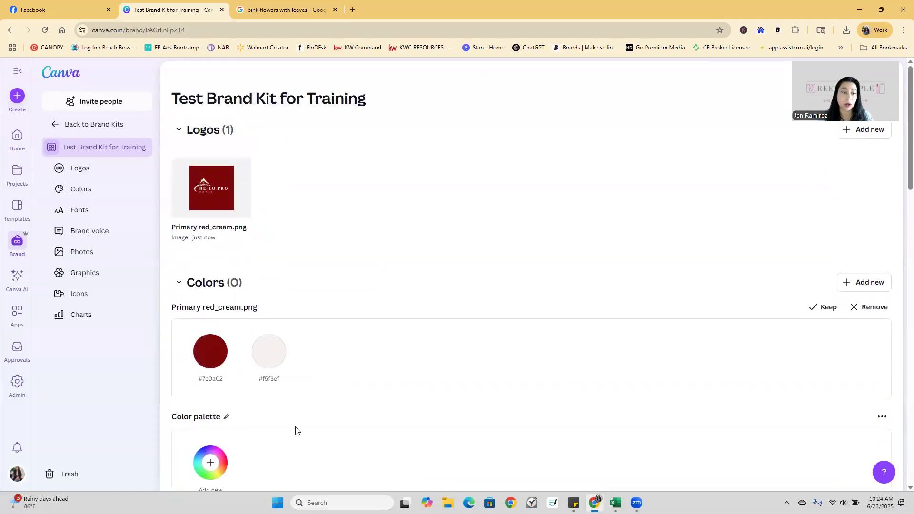
{"action": "scroll", "coordinate": [268, 443], "scroll_direction": "down", "scroll_amount": 1}
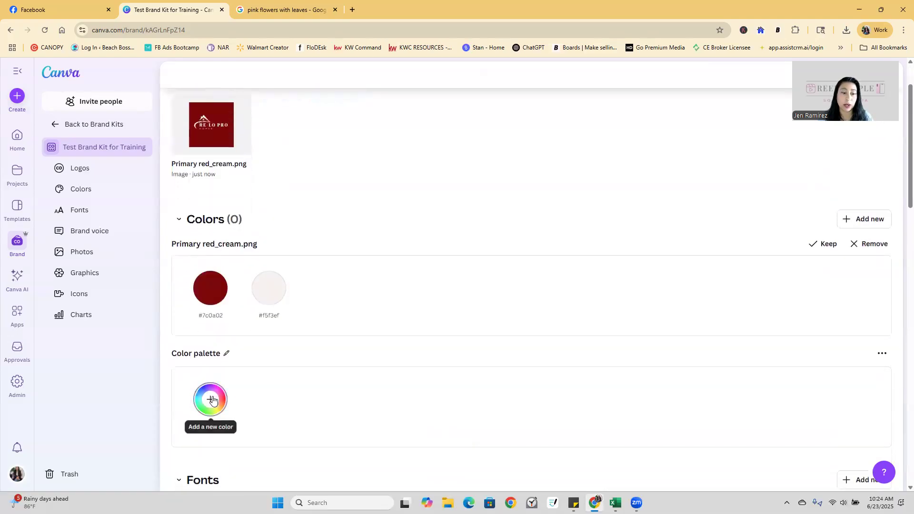
Add a palette colour and tune its hue and shade to light blue #74bde1.
{"action": "left_click", "coordinate": [211, 400]}
{"action": "left_click", "coordinate": [265, 332]}
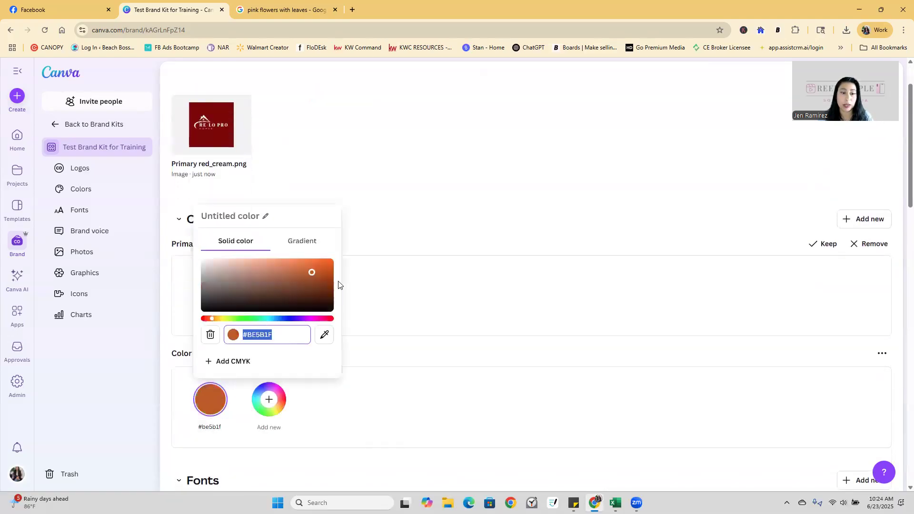
{"action": "left_click", "coordinate": [284, 318]}
{"action": "left_click", "coordinate": [309, 269]}
{"action": "left_click_drag", "start_coordinate": [309, 270], "coordinate": [265, 264]}
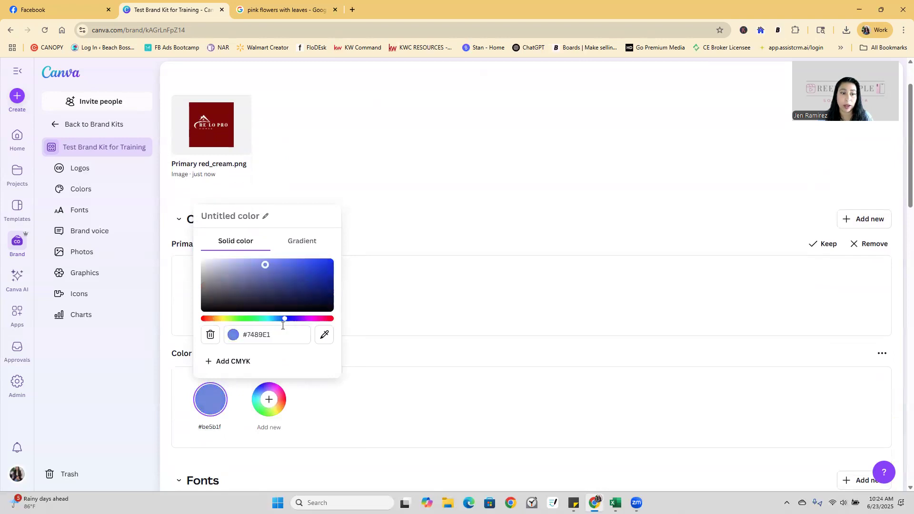
{"action": "left_click_drag", "start_coordinate": [284, 325], "coordinate": [274, 320]}
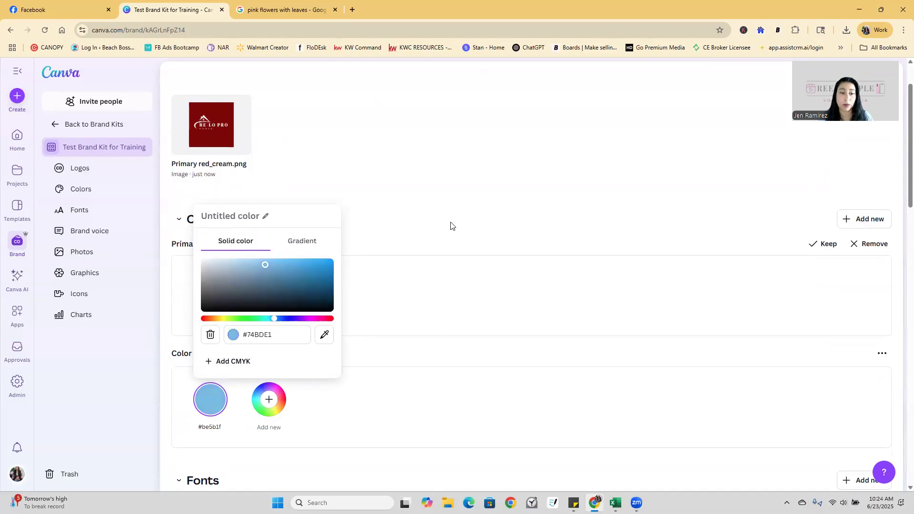
{"action": "left_click", "coordinate": [856, 413]}
{"action": "left_click", "coordinate": [882, 353]}
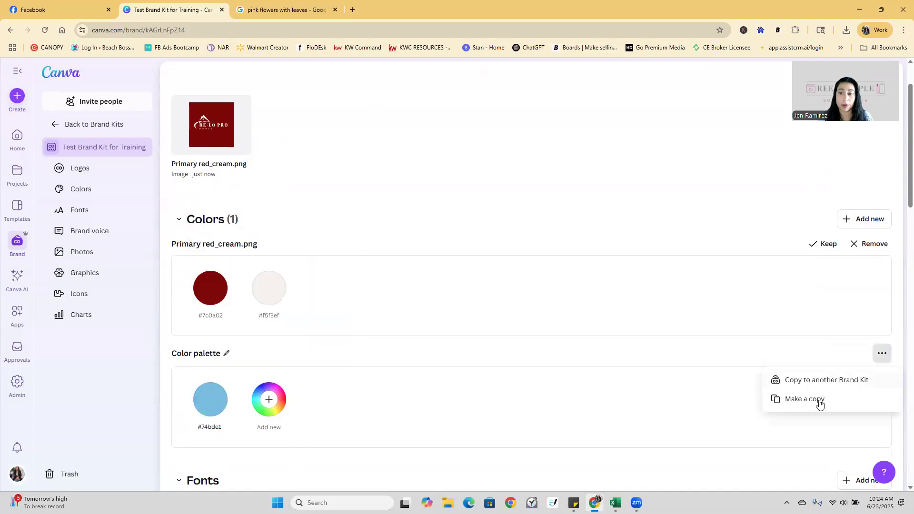
{"action": "left_click", "coordinate": [651, 424]}
{"action": "scroll", "coordinate": [651, 410], "scroll_direction": "down", "scroll_amount": 5}
{"action": "scroll", "coordinate": [373, 205], "scroll_direction": "up", "scroll_amount": 4}
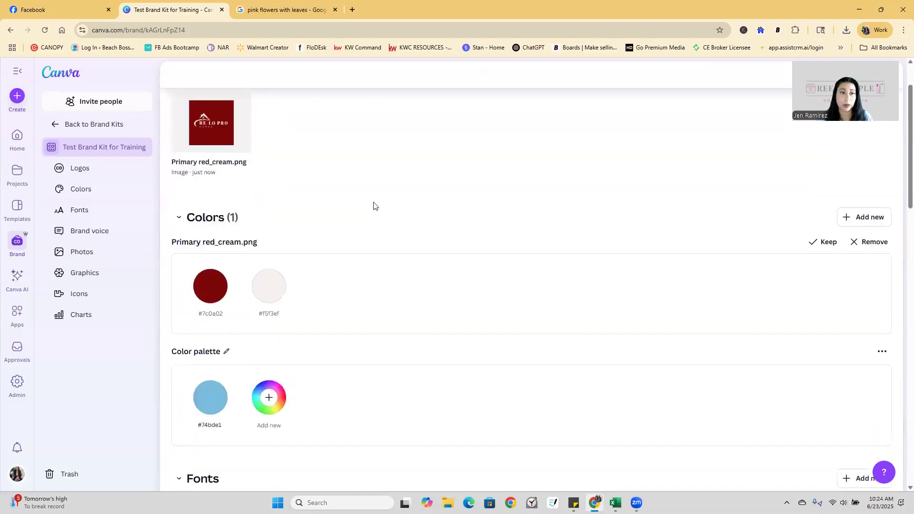
{"action": "scroll", "coordinate": [374, 205], "scroll_direction": "down", "scroll_amount": 6}
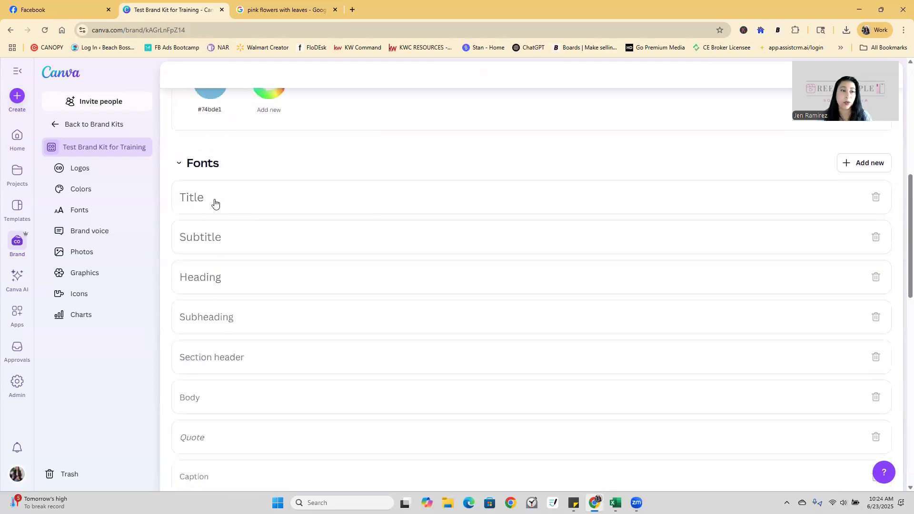
Set the Title font style to Bobby Jones at size 56 and save it.
{"action": "left_click", "coordinate": [214, 202]}
{"action": "left_click", "coordinate": [234, 211]}
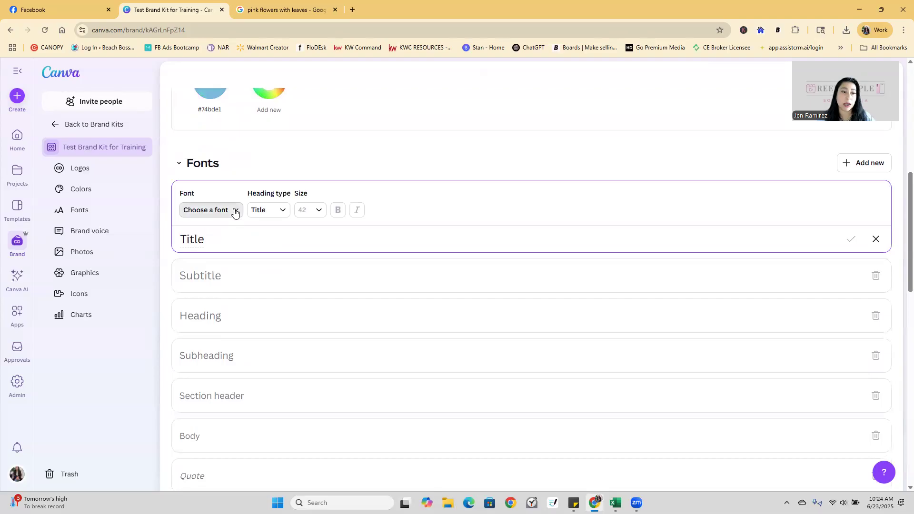
{"action": "left_click", "coordinate": [165, 305]}
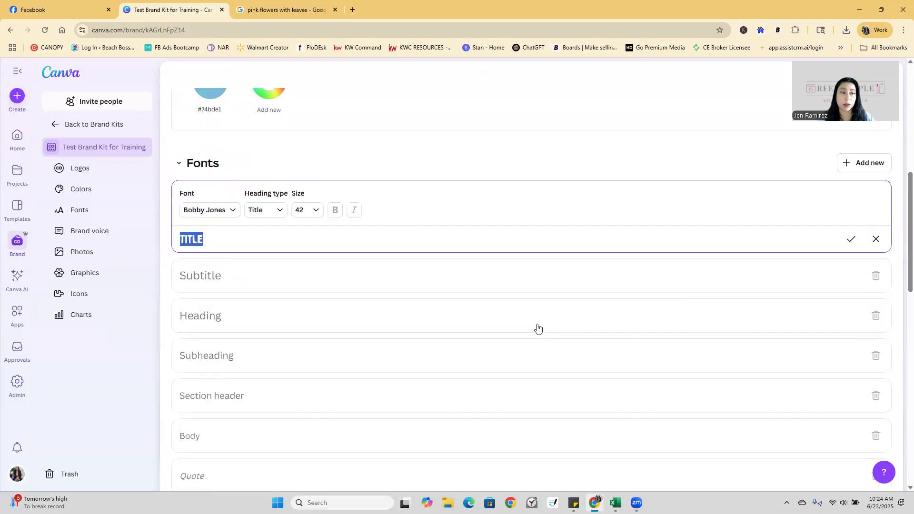
{"action": "left_click", "coordinate": [316, 210]}
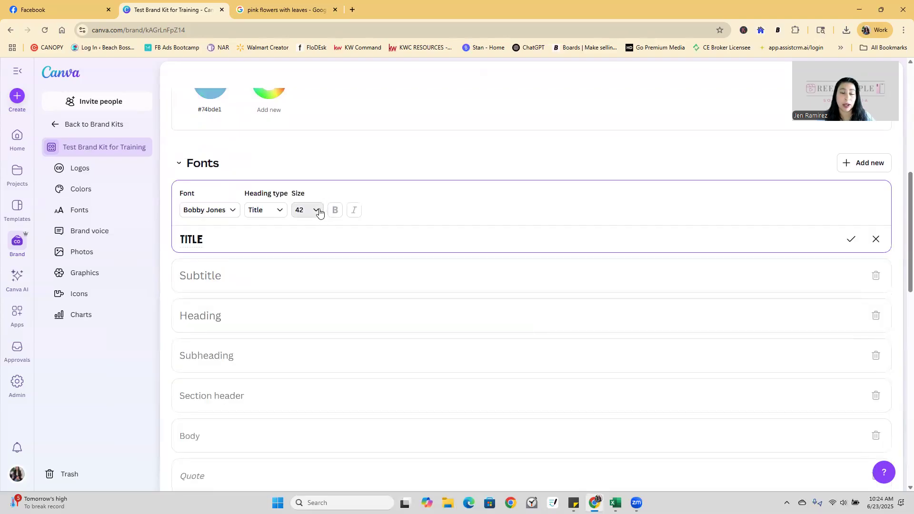
{"action": "left_click", "coordinate": [317, 316]}
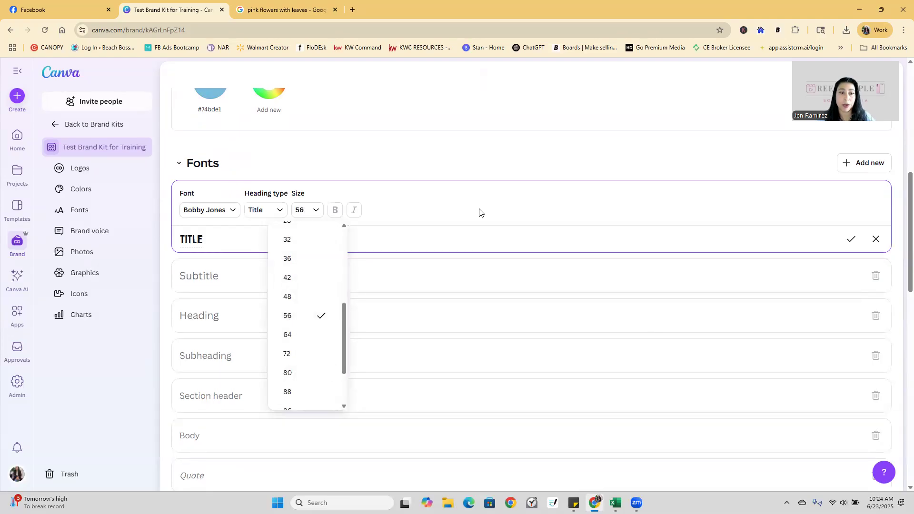
{"action": "left_click", "coordinate": [852, 240]}
{"action": "left_click", "coordinate": [851, 240]}
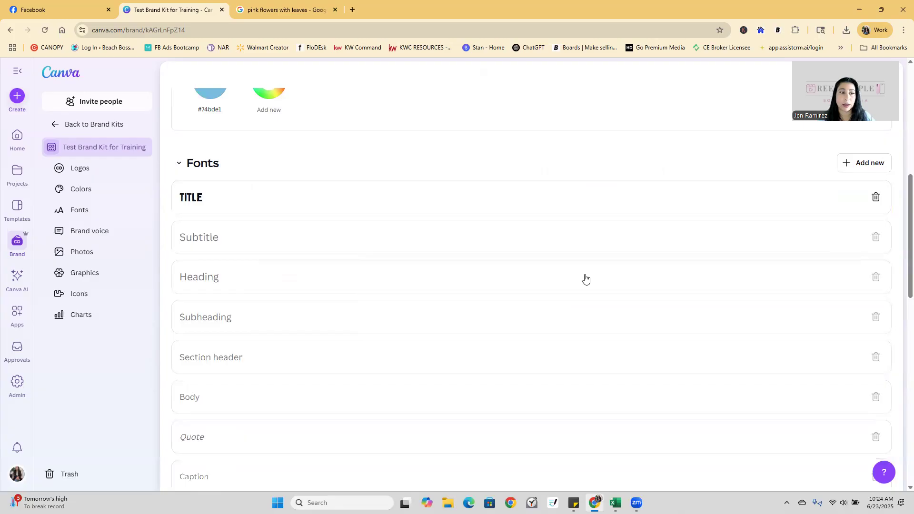
Give the Subtitle style the Sydney font at size 42 and save it.
{"action": "left_click", "coordinate": [247, 234]}
{"action": "left_click", "coordinate": [209, 250]}
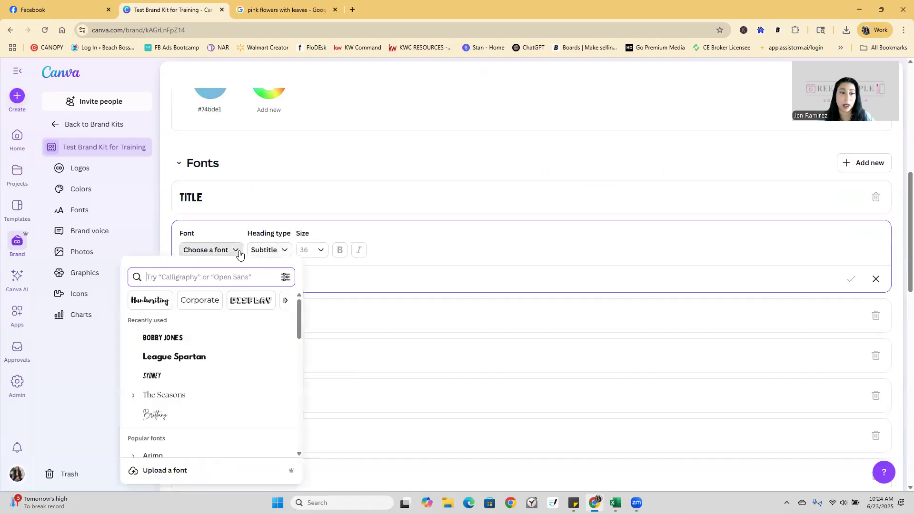
{"action": "left_click", "coordinate": [153, 401]}
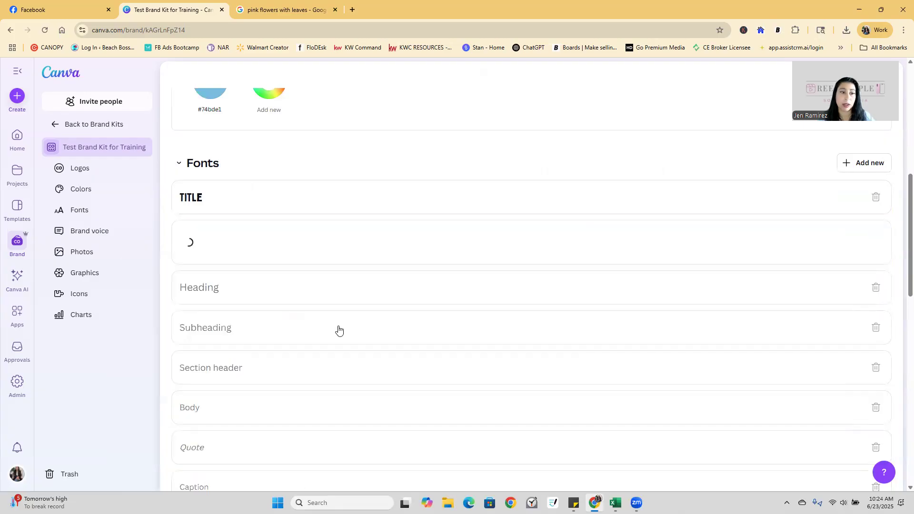
{"action": "left_click", "coordinate": [296, 253]}
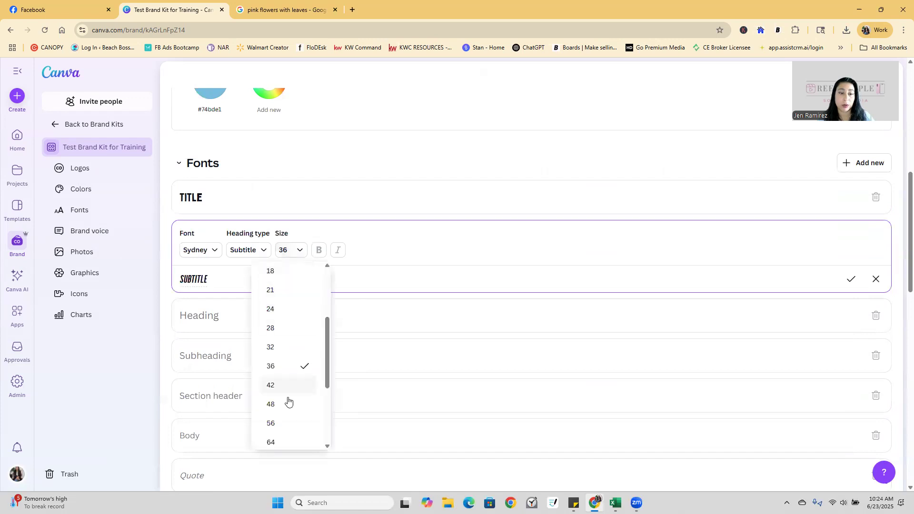
{"action": "left_click", "coordinate": [851, 280]}
{"action": "scroll", "coordinate": [369, 320], "scroll_direction": "down", "scroll_amount": 1}
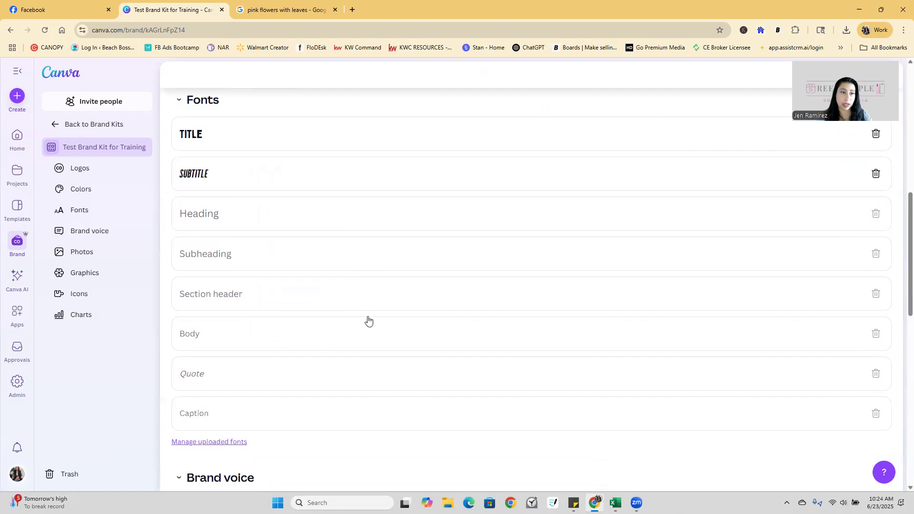
{"action": "scroll", "coordinate": [322, 180], "scroll_direction": "down", "scroll_amount": 6}
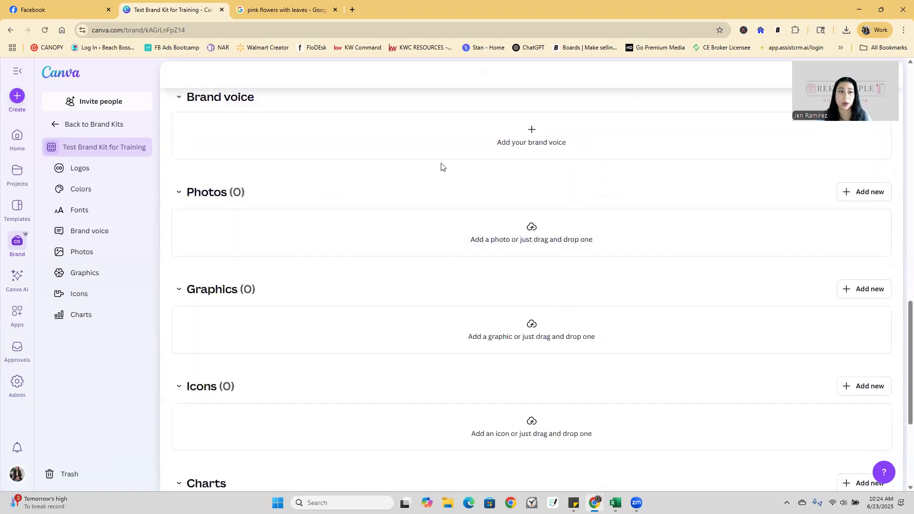
{"action": "scroll", "coordinate": [523, 219], "scroll_direction": "up", "scroll_amount": 2}
Enter 'funny and witty' as the brand kit's brand voice and save it.
{"action": "left_click", "coordinate": [533, 236]}
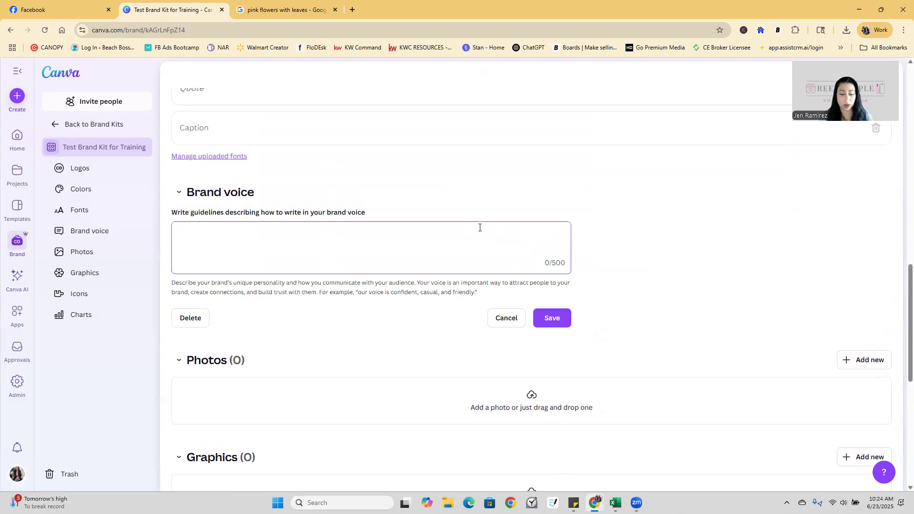
{"action": "type", "text": "funny and witty"}
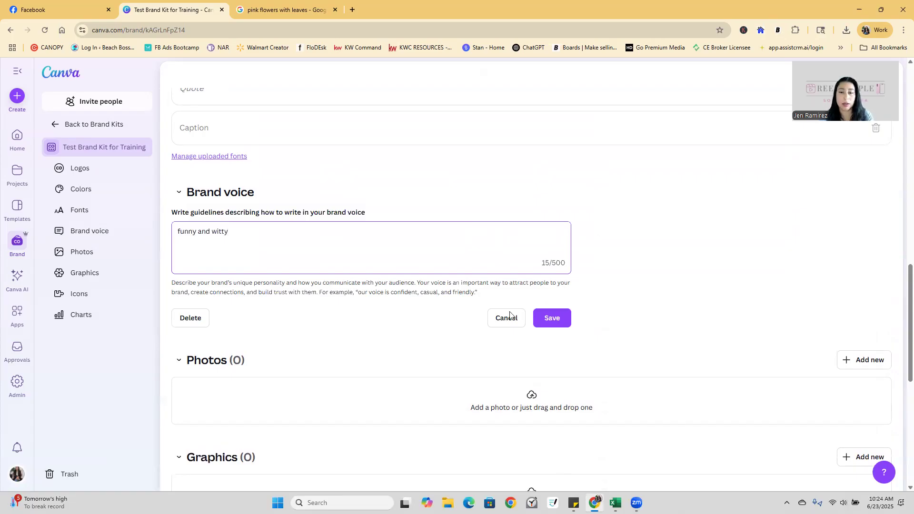
{"action": "left_click", "coordinate": [551, 318]}
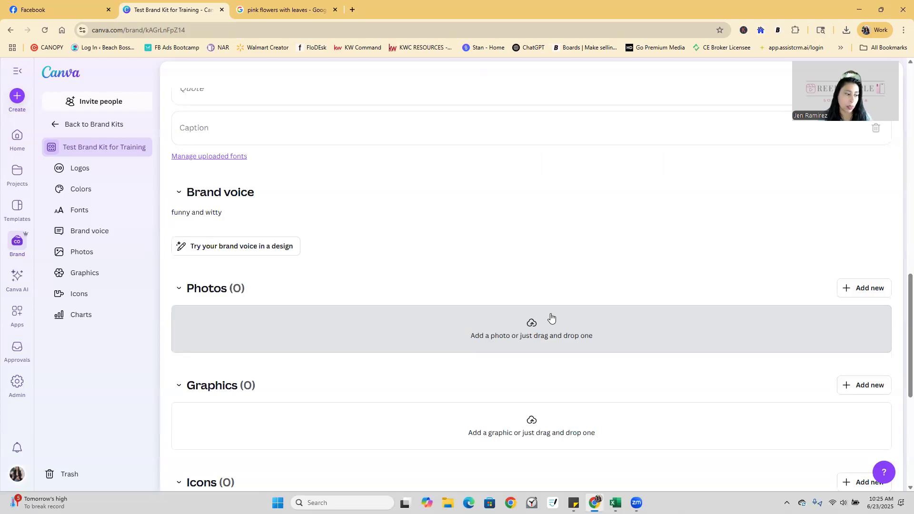
Upload the IMGL0962 headshot from the Headshots May 2025 folder to the brand kit Photos.
{"action": "scroll", "coordinate": [664, 314], "scroll_direction": "down", "scroll_amount": 1}
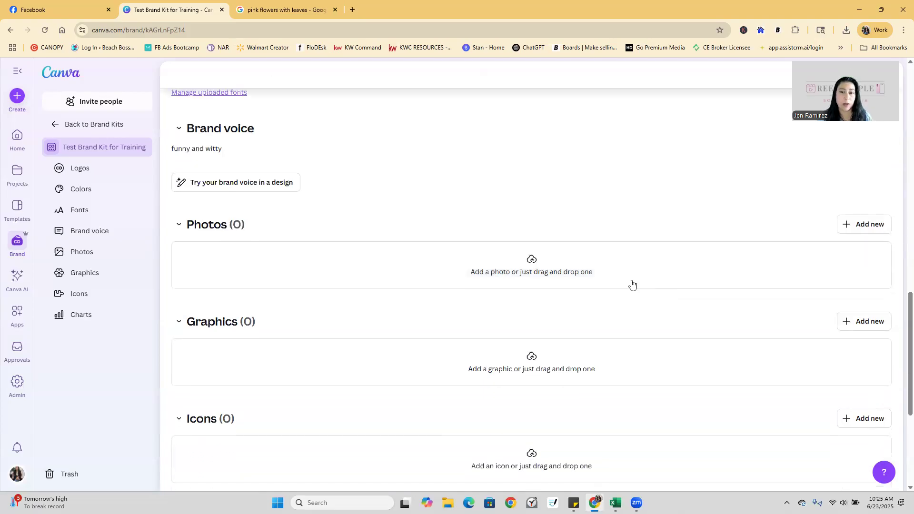
{"action": "left_click", "coordinate": [548, 280]}
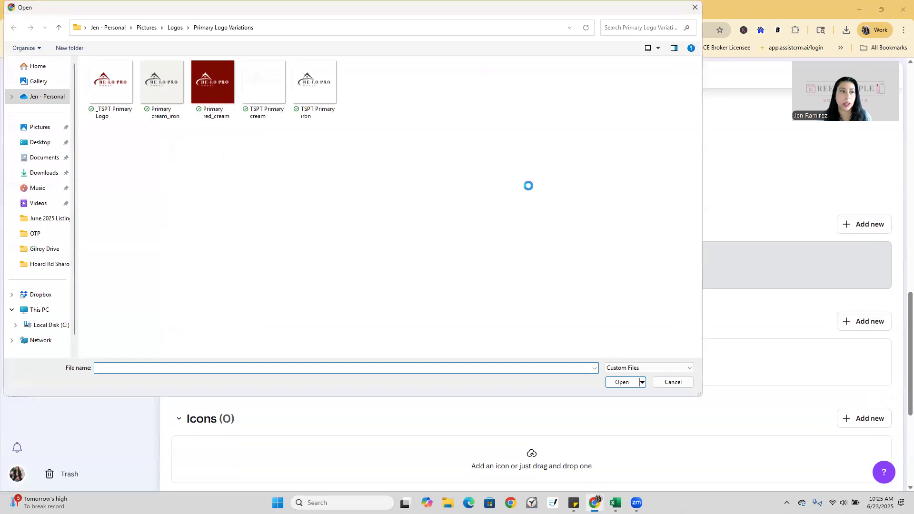
{"action": "left_click", "coordinate": [146, 27]}
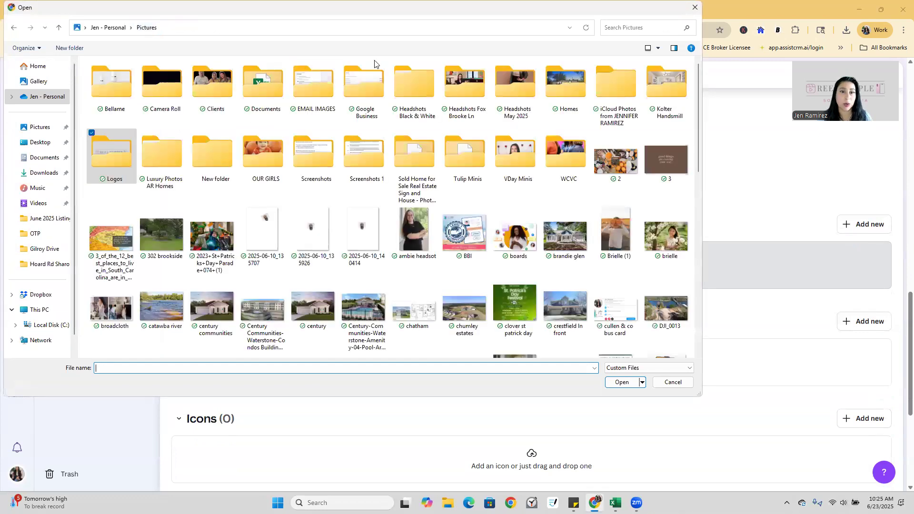
{"action": "left_click", "coordinate": [519, 84]}
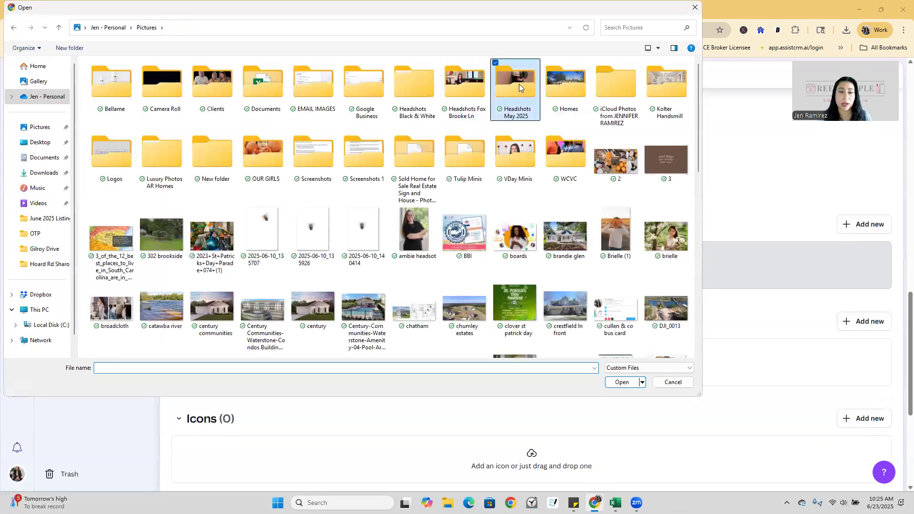
{"action": "double_click", "coordinate": [519, 84]}
{"action": "left_click", "coordinate": [416, 138]}
{"action": "left_click", "coordinate": [624, 383]}
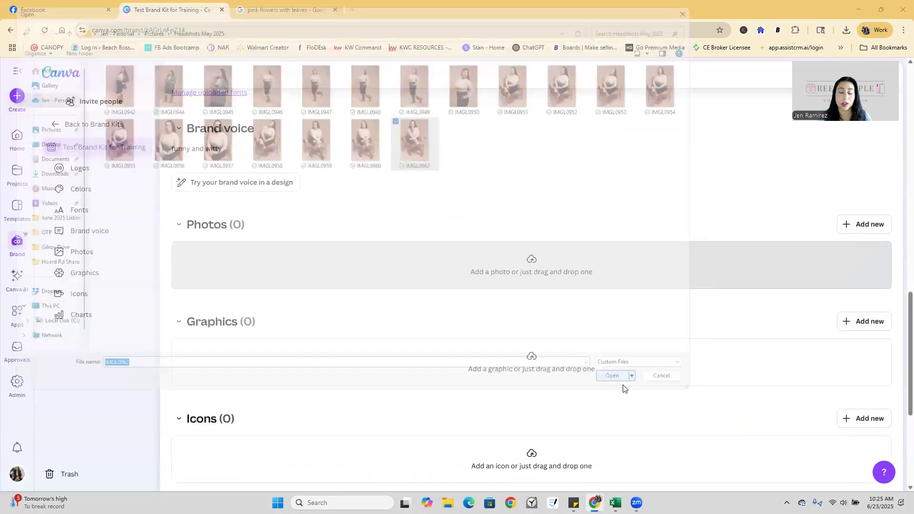
Upload NAU_9325 from the Headshots Black & White folder as a second brand photo.
{"action": "left_click", "coordinate": [872, 226]}
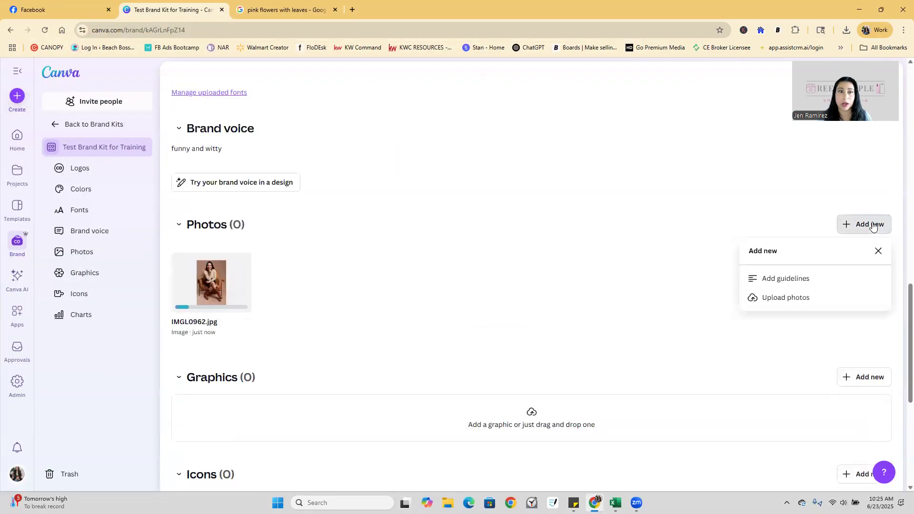
{"action": "left_click", "coordinate": [800, 296]}
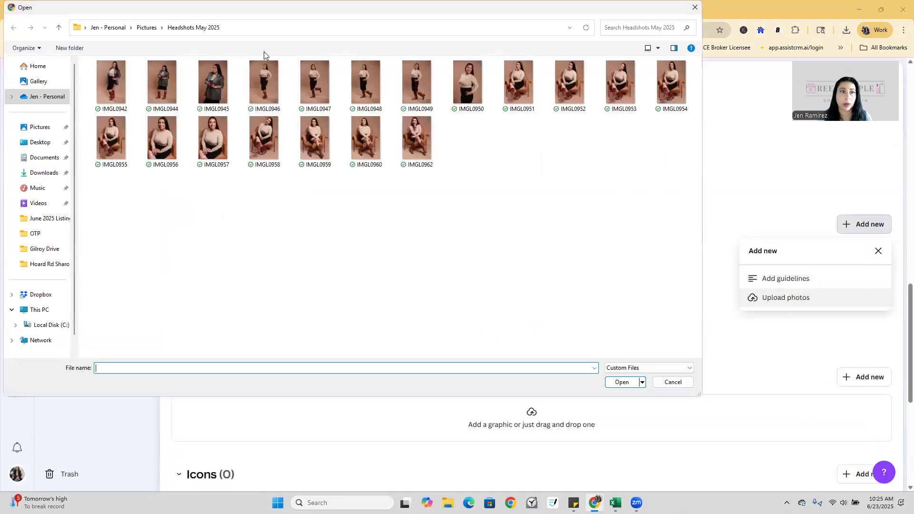
{"action": "left_click", "coordinate": [142, 26]}
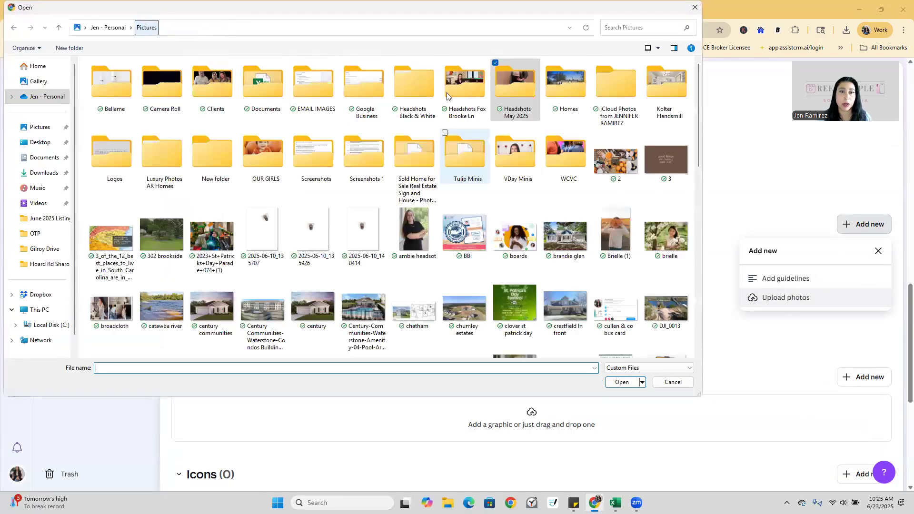
{"action": "double_click", "coordinate": [410, 89]}
{"action": "double_click", "coordinate": [162, 77]}
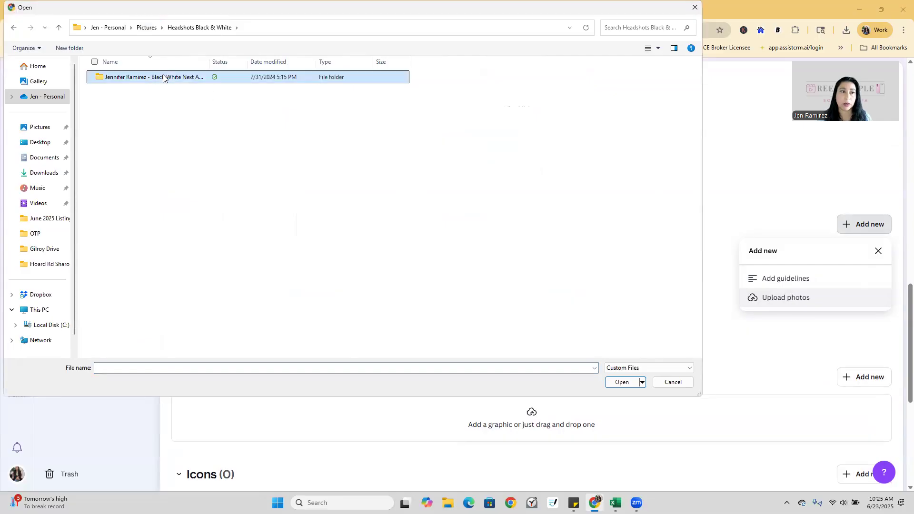
{"action": "double_click", "coordinate": [162, 76]}
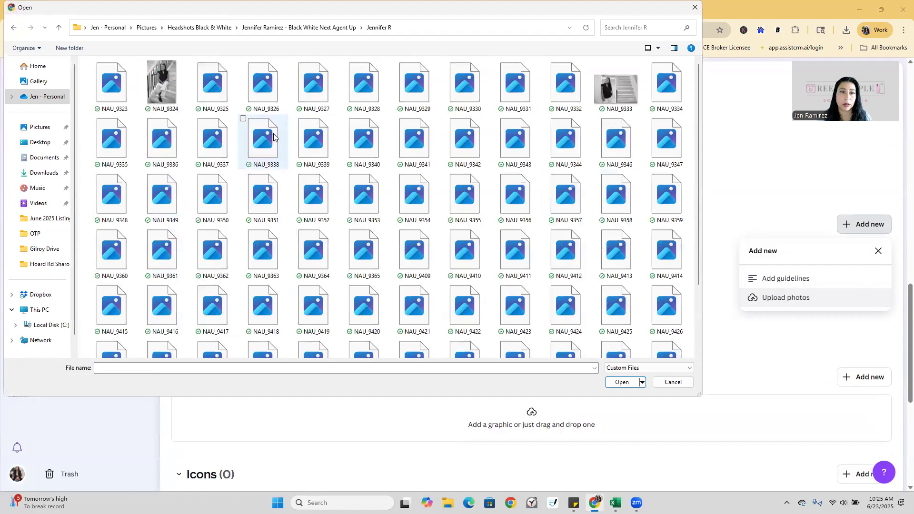
{"action": "left_click", "coordinate": [620, 382]}
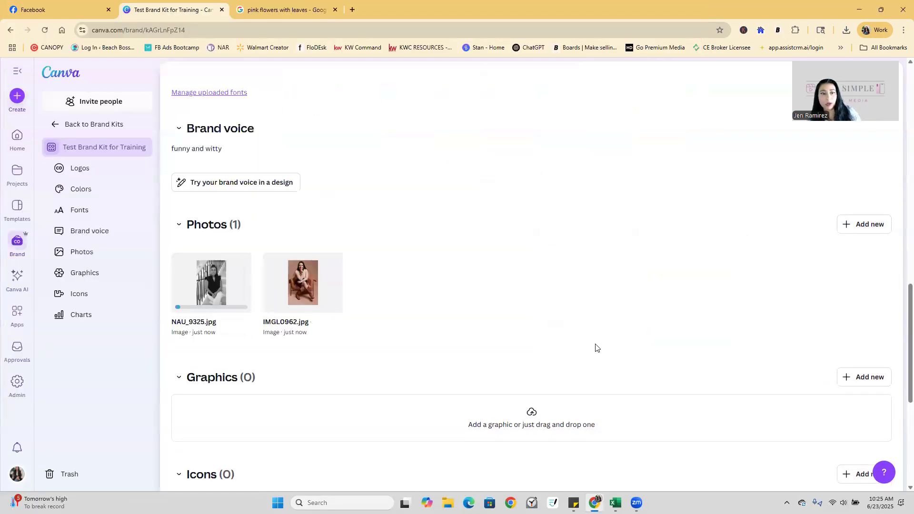
{"action": "scroll", "coordinate": [609, 310], "scroll_direction": "down", "scroll_amount": 3}
Scroll through the training brand kit to review its saved contents.
{"action": "scroll", "coordinate": [611, 311], "scroll_direction": "down", "scroll_amount": 2}
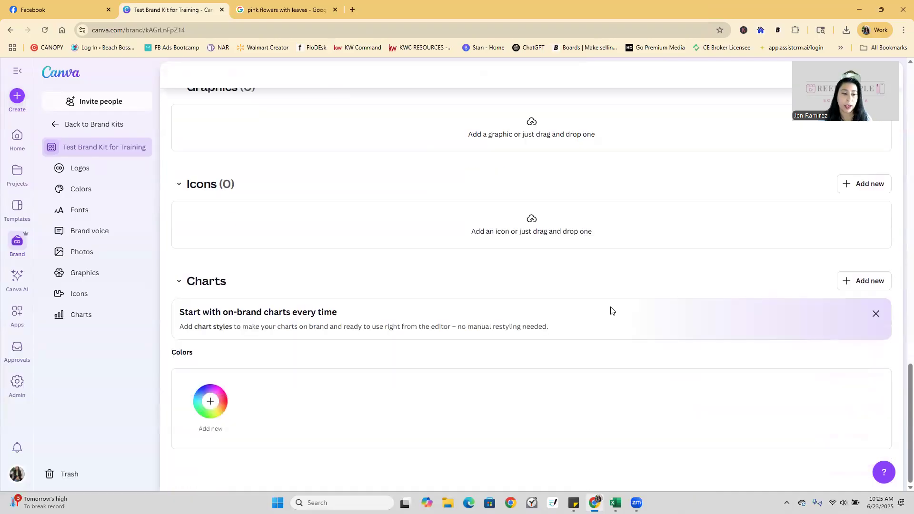
{"action": "scroll", "coordinate": [611, 310], "scroll_direction": "up", "scroll_amount": 2}
{"action": "scroll", "coordinate": [611, 311], "scroll_direction": "up", "scroll_amount": 1}
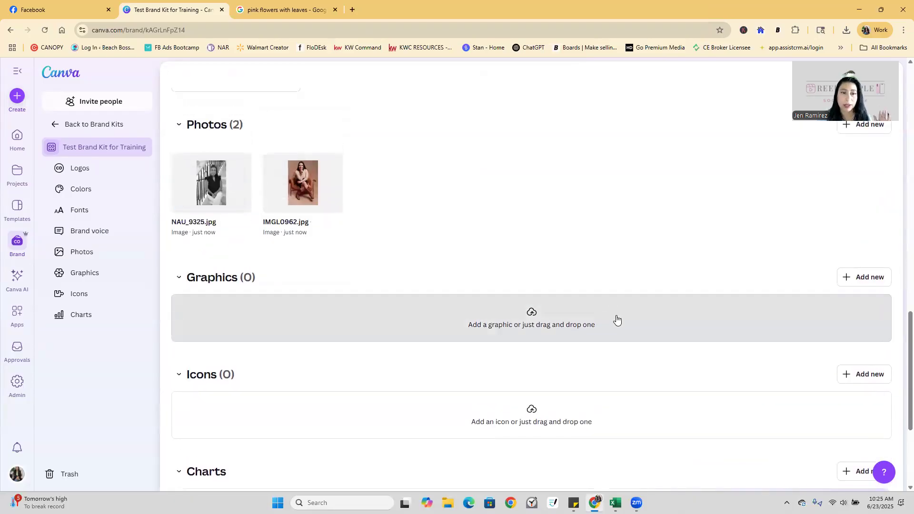
{"action": "scroll", "coordinate": [616, 319], "scroll_direction": "up", "scroll_amount": 10}
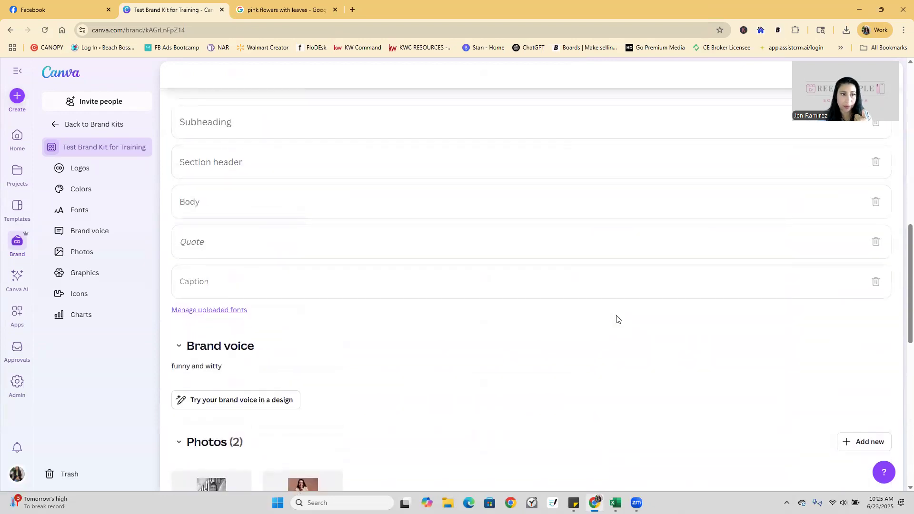
{"action": "scroll", "coordinate": [616, 318], "scroll_direction": "up", "scroll_amount": 10}
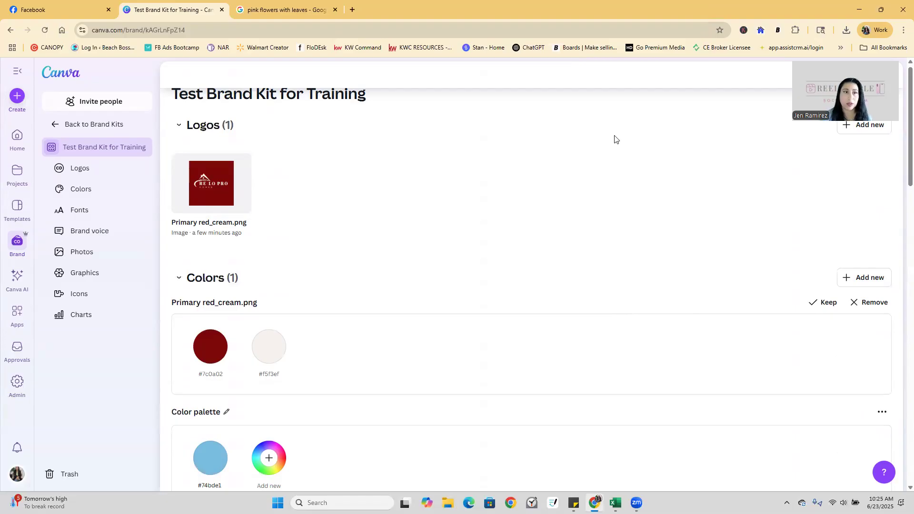
{"action": "scroll", "coordinate": [581, 181], "scroll_direction": "up", "scroll_amount": 1}
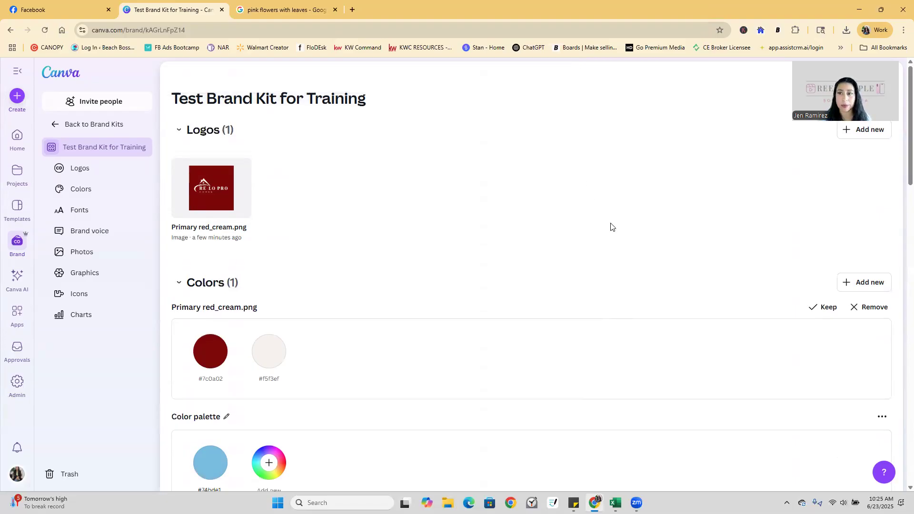
{"action": "scroll", "coordinate": [611, 227], "scroll_direction": "down", "scroll_amount": 8}
{"action": "scroll", "coordinate": [609, 224], "scroll_direction": "up", "scroll_amount": 8}
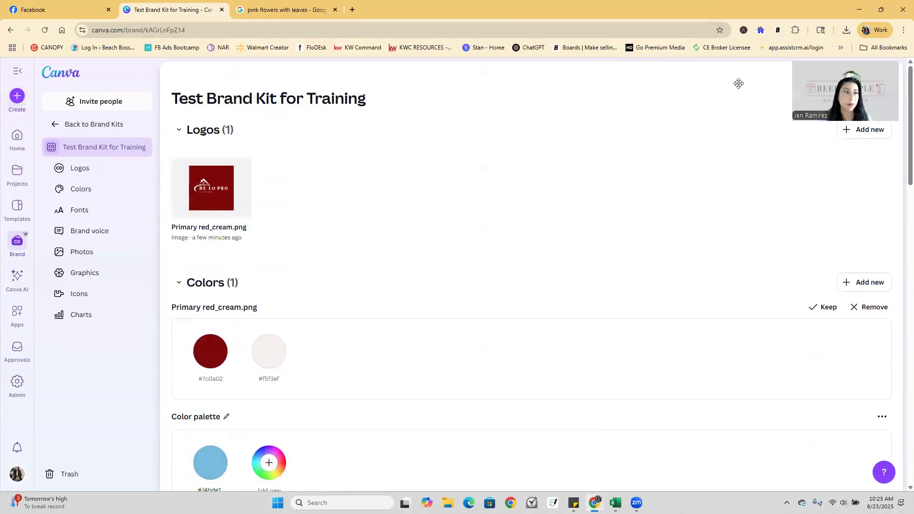
Browse brand templates and the Brand Kits overview, then return to the home page search.
{"action": "left_click", "coordinate": [17, 146]}
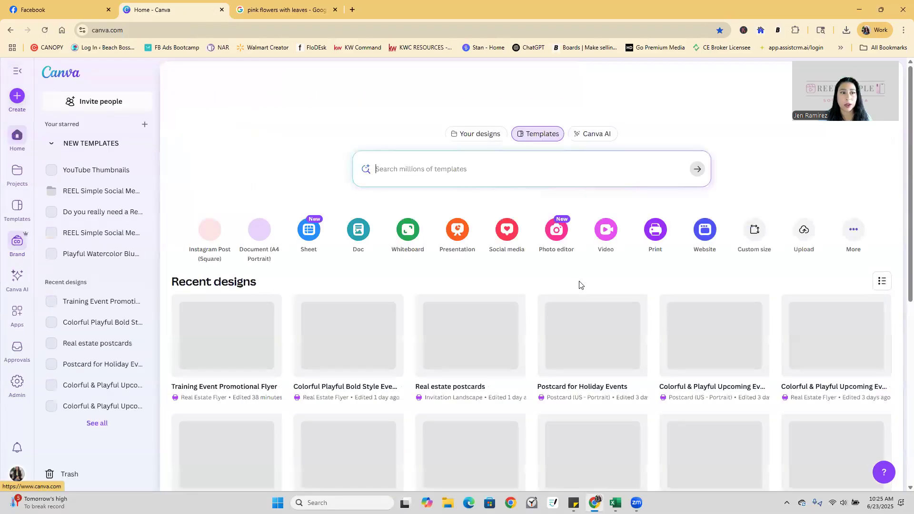
{"action": "left_click", "coordinate": [19, 241]}
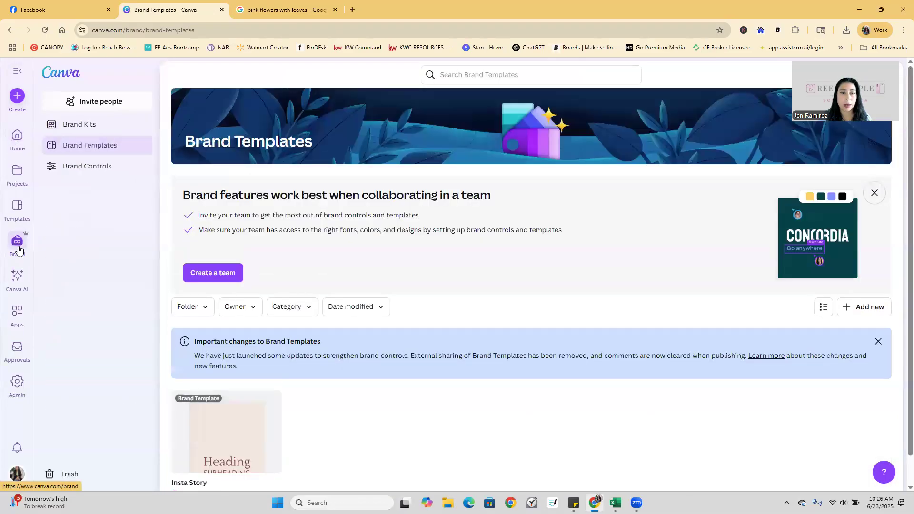
{"action": "scroll", "coordinate": [441, 359], "scroll_direction": "down", "scroll_amount": 1}
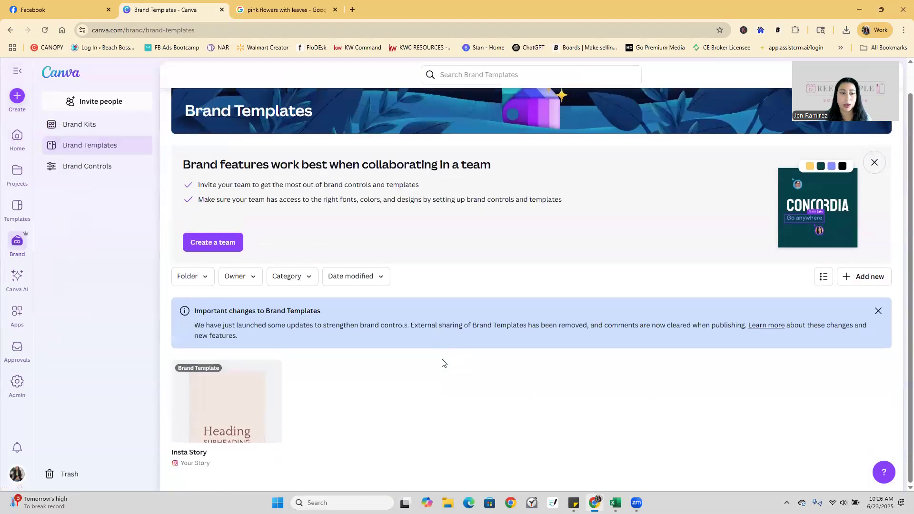
{"action": "left_click", "coordinate": [68, 125]}
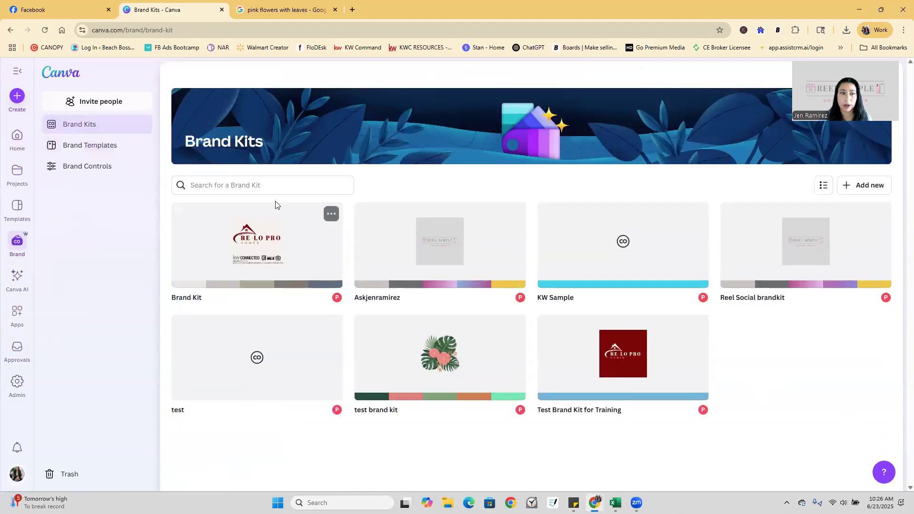
{"action": "left_click", "coordinate": [14, 141]}
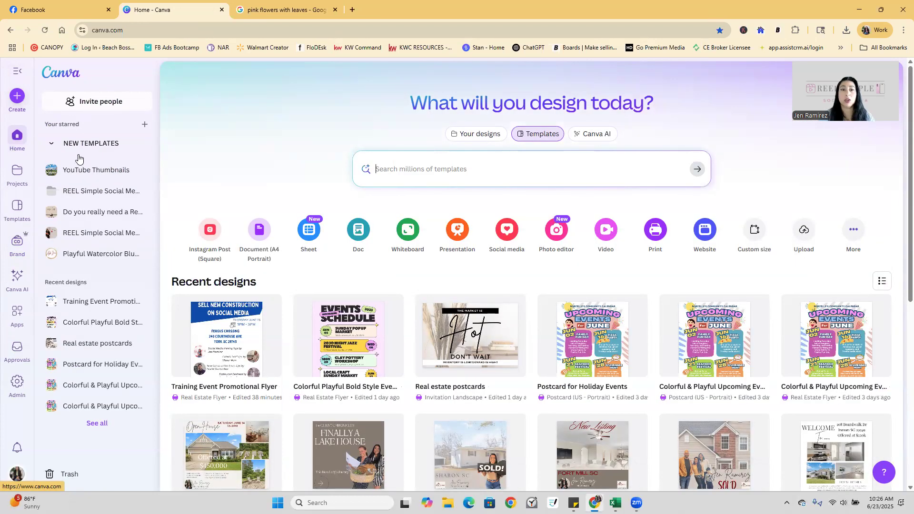
{"action": "left_click", "coordinate": [522, 173]}
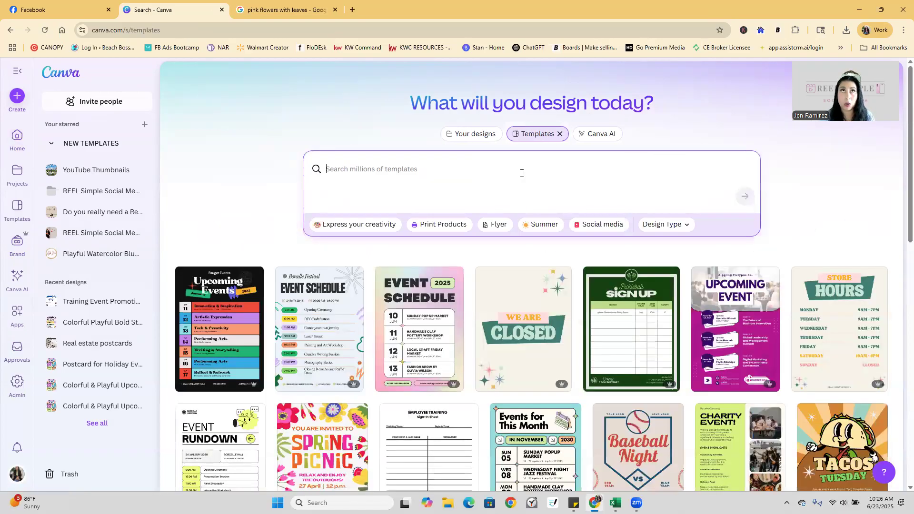
Search templates for just-sold Facebook posts and preview the Green Modern Just Sold design.
{"action": "type", "text": "in"}
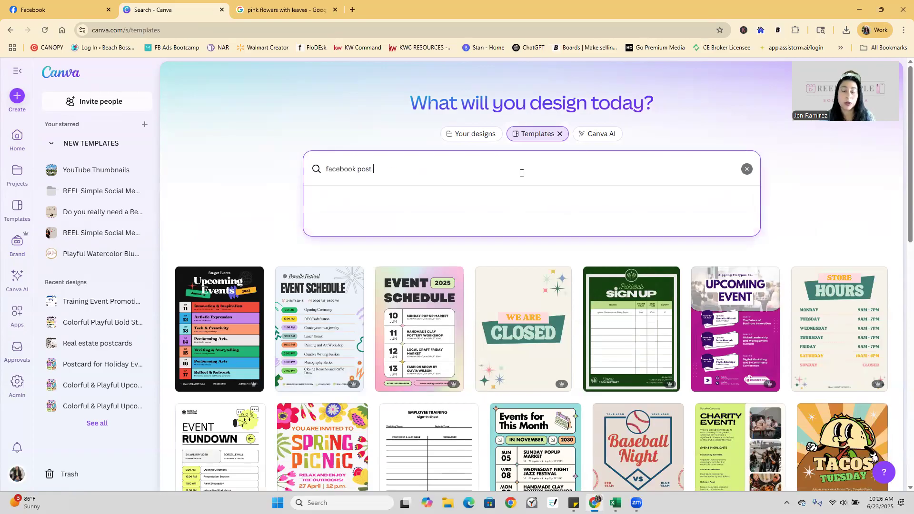
{"action": "type", "text": "just sold"}
{"action": "key", "text": "Return"}
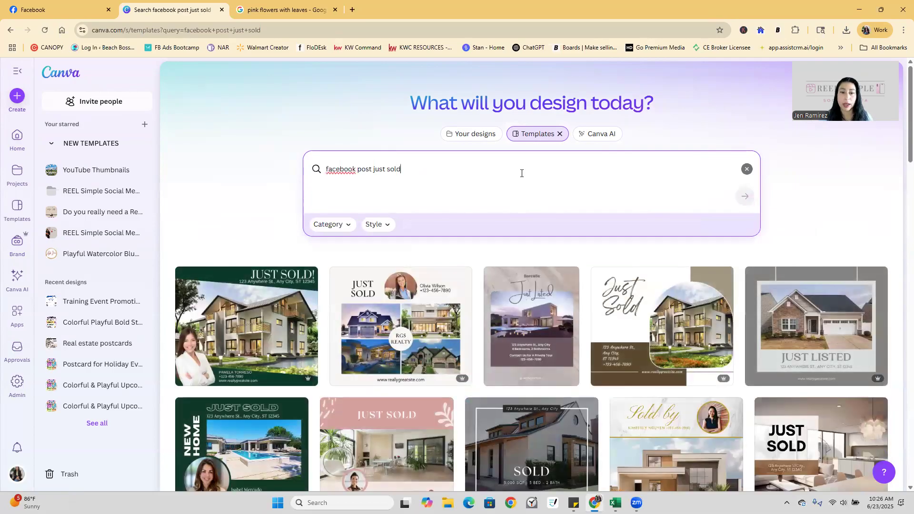
{"action": "left_click", "coordinate": [270, 332]}
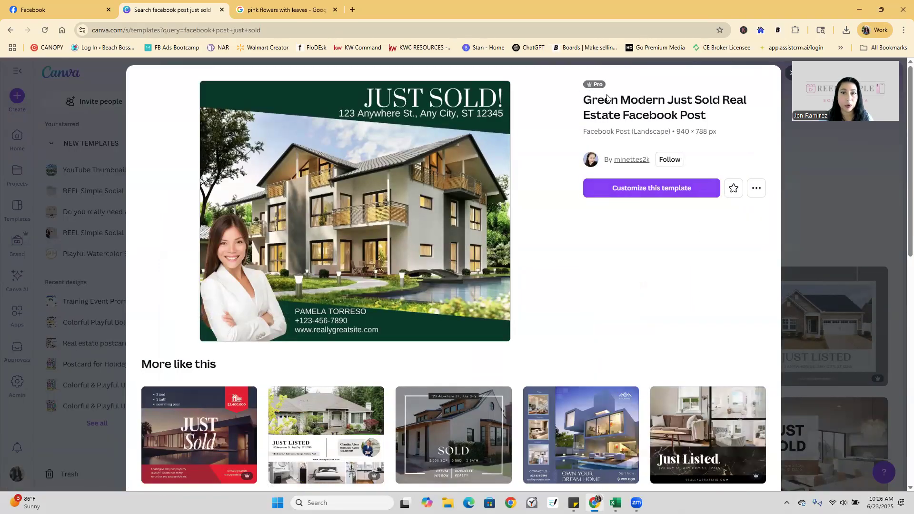
{"action": "mouse_move", "coordinate": [590, 89]}
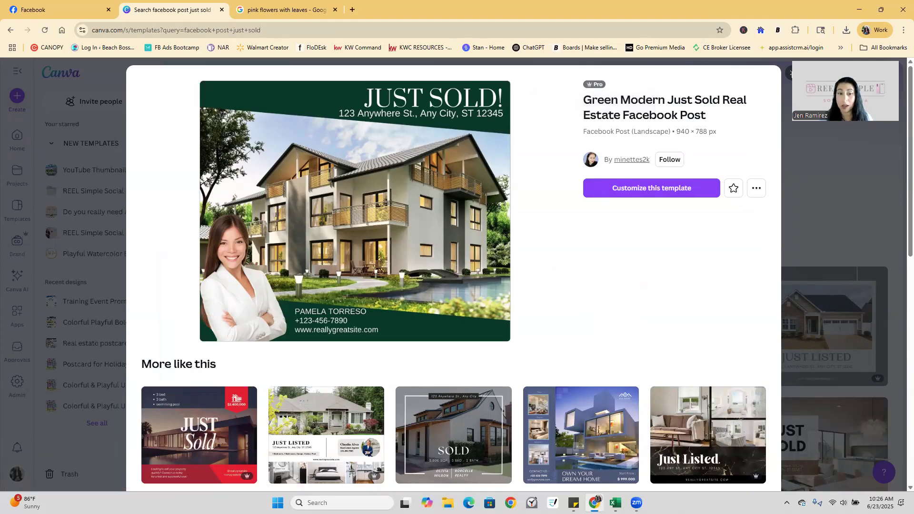
{"action": "key", "text": "Escape"}
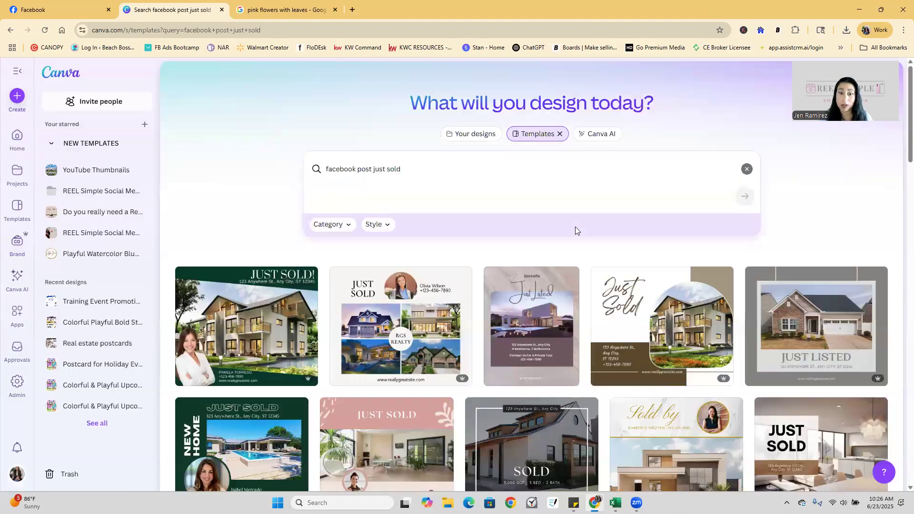
Preview Brown Modern Just Listed, then customize the Gold Marble Luxury Sold template.
{"action": "left_click", "coordinate": [559, 373]}
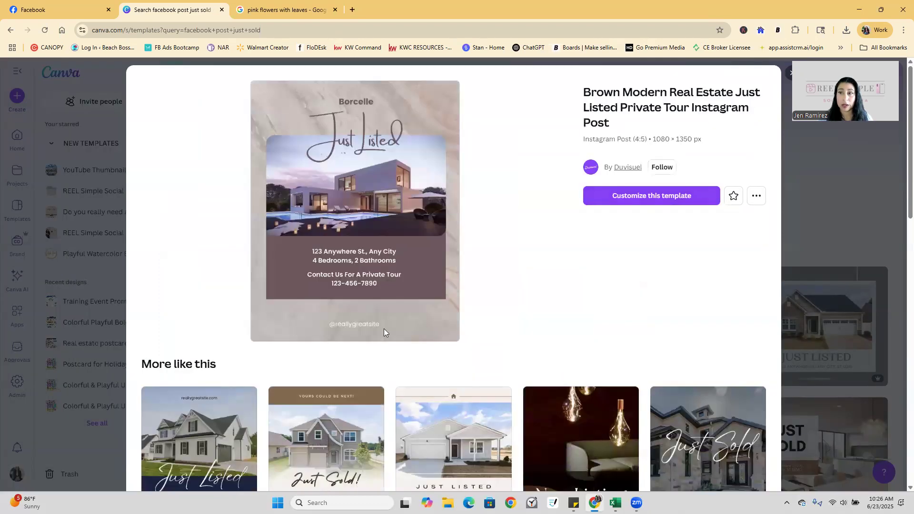
{"action": "key", "text": "Escape"}
{"action": "scroll", "coordinate": [567, 280], "scroll_direction": "down", "scroll_amount": 1}
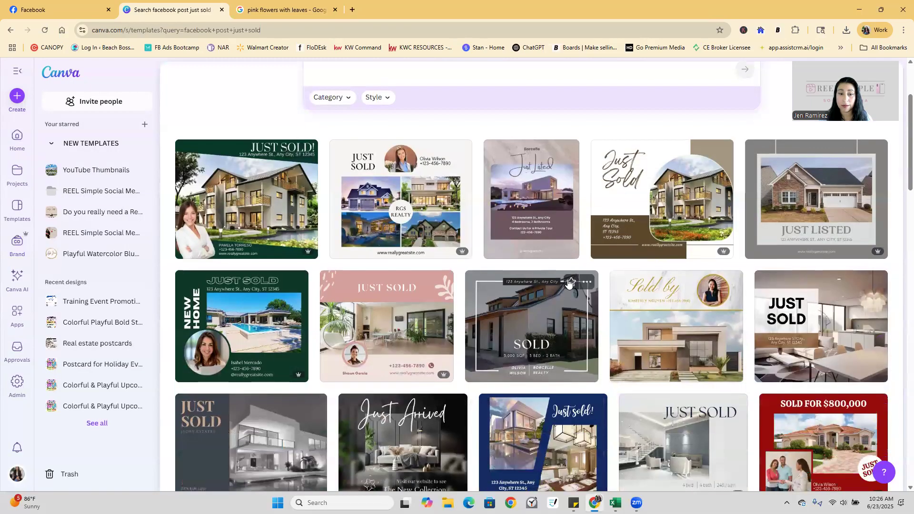
{"action": "scroll", "coordinate": [568, 282], "scroll_direction": "down", "scroll_amount": 1}
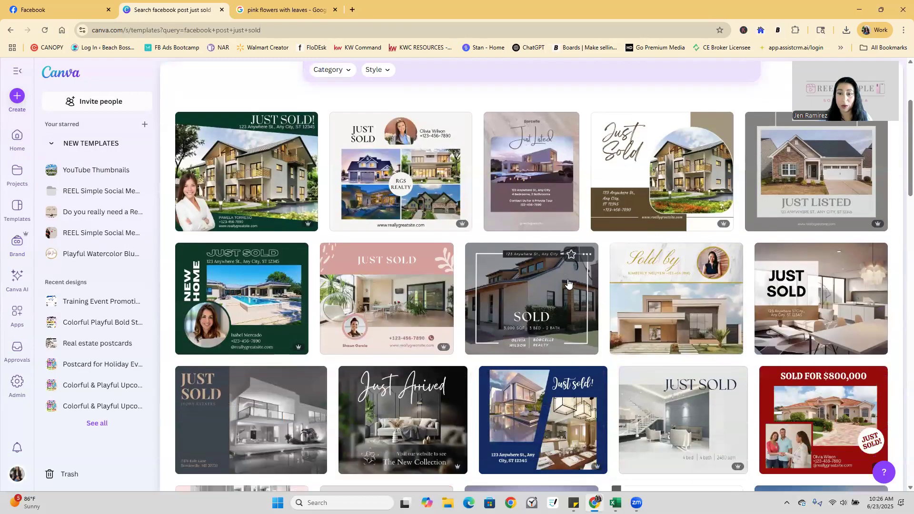
{"action": "left_click", "coordinate": [727, 271]}
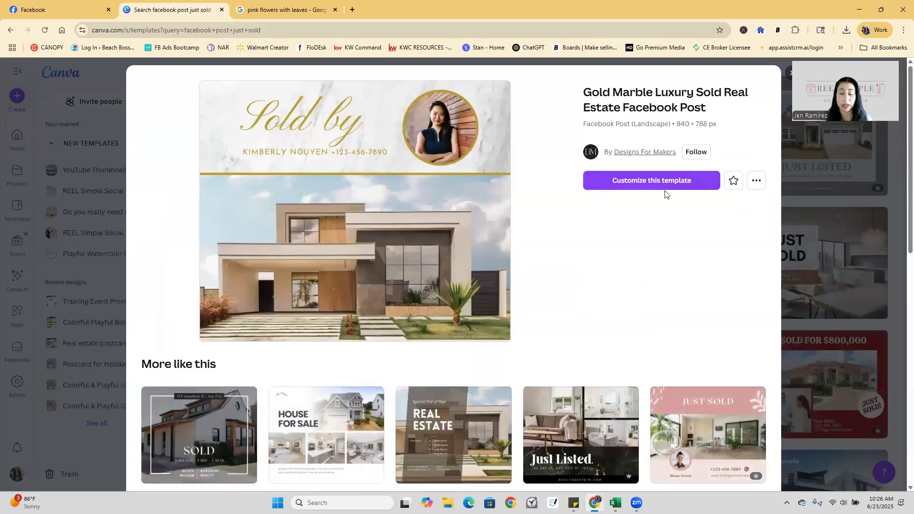
{"action": "left_click", "coordinate": [642, 190]}
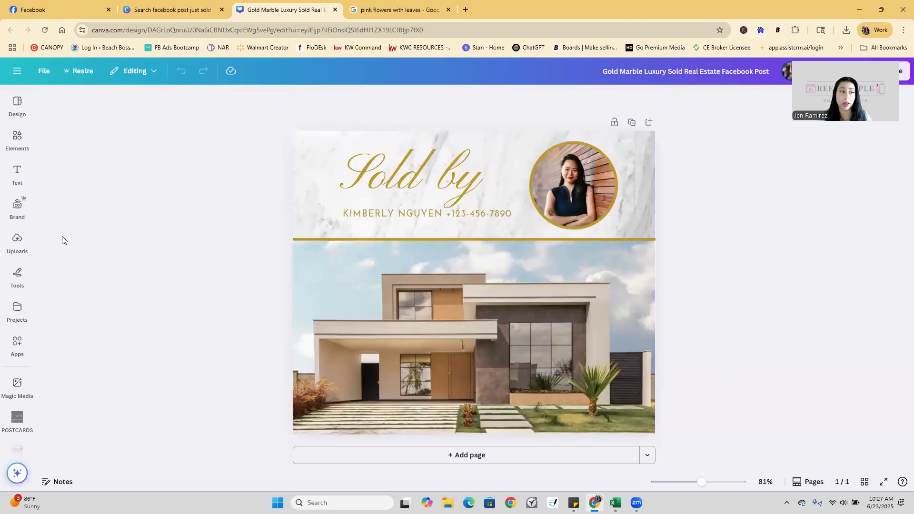
Switch the design's brand kit to Test Brand Kit for Training.
{"action": "left_click", "coordinate": [18, 214]}
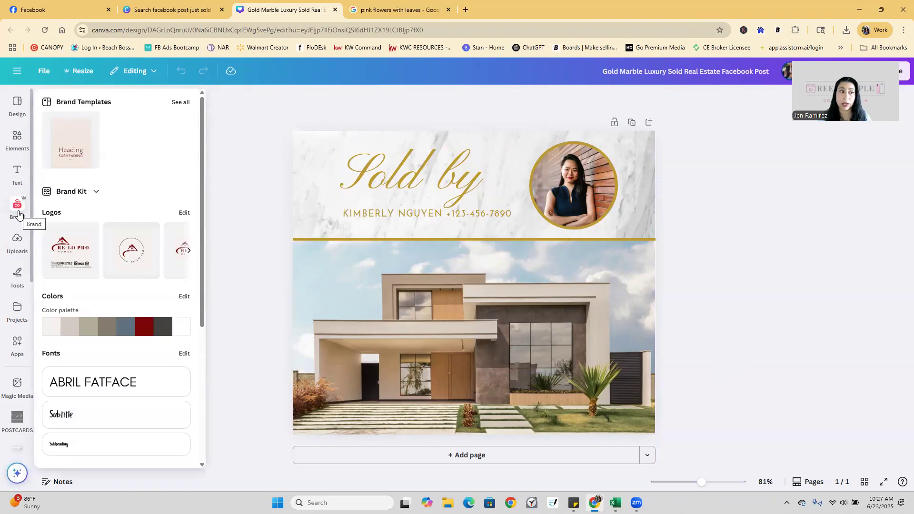
{"action": "left_click", "coordinate": [98, 190]}
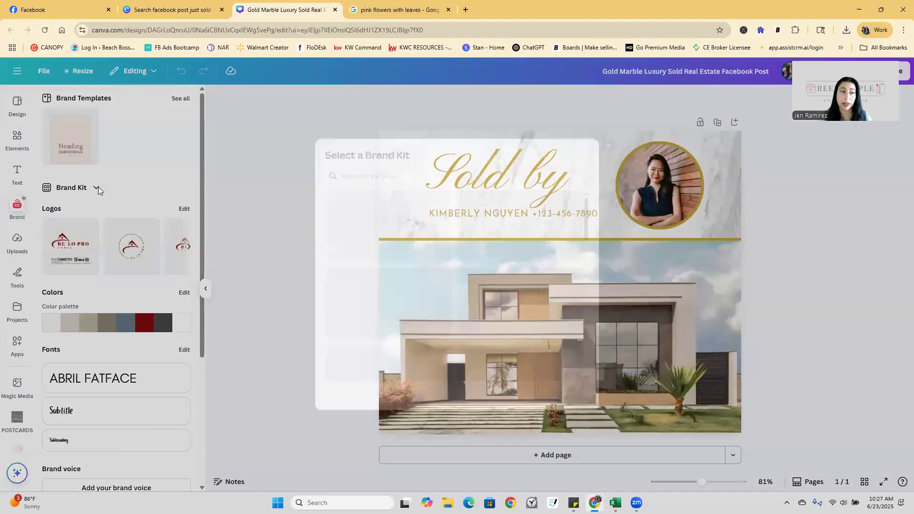
{"action": "scroll", "coordinate": [584, 297], "scroll_direction": "down", "scroll_amount": 4}
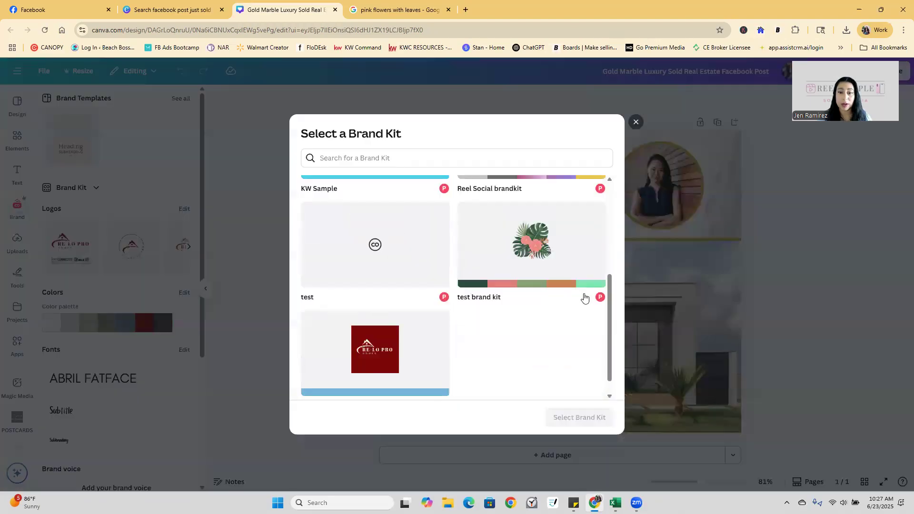
{"action": "left_click", "coordinate": [366, 361]}
{"action": "left_click", "coordinate": [580, 418]}
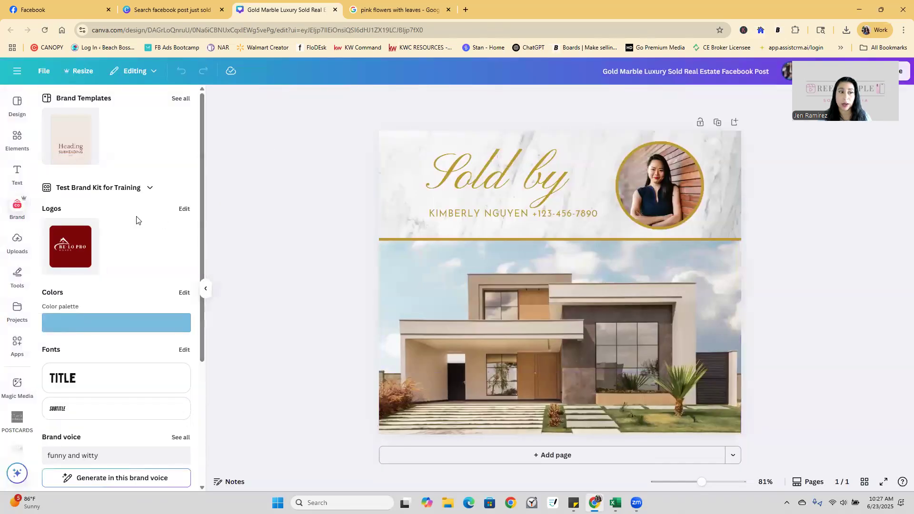
{"action": "scroll", "coordinate": [147, 239], "scroll_direction": "down", "scroll_amount": 2}
{"action": "scroll", "coordinate": [147, 238], "scroll_direction": "down", "scroll_amount": 2}
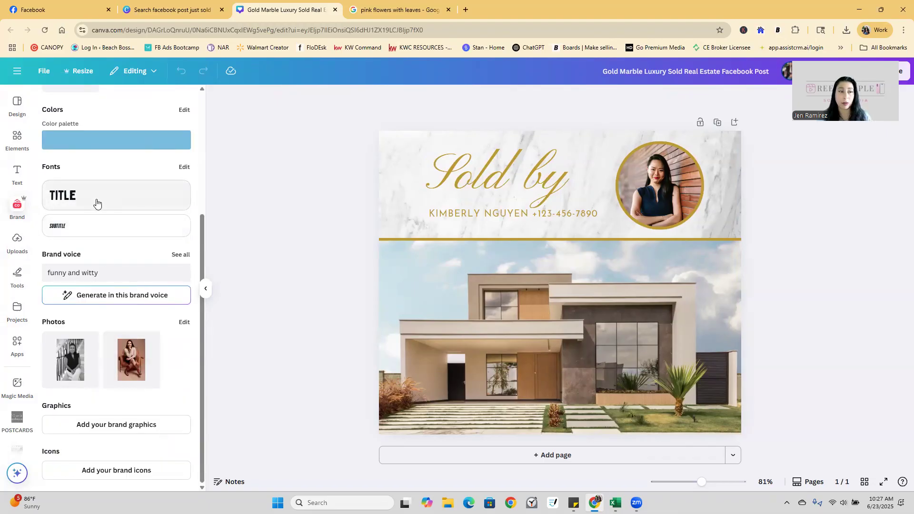
{"action": "scroll", "coordinate": [104, 227], "scroll_direction": "up", "scroll_amount": 3}
{"action": "scroll", "coordinate": [122, 302], "scroll_direction": "up", "scroll_amount": 1}
{"action": "scroll", "coordinate": [125, 300], "scroll_direction": "down", "scroll_amount": 2}
{"action": "scroll", "coordinate": [125, 300], "scroll_direction": "up", "scroll_amount": 2}
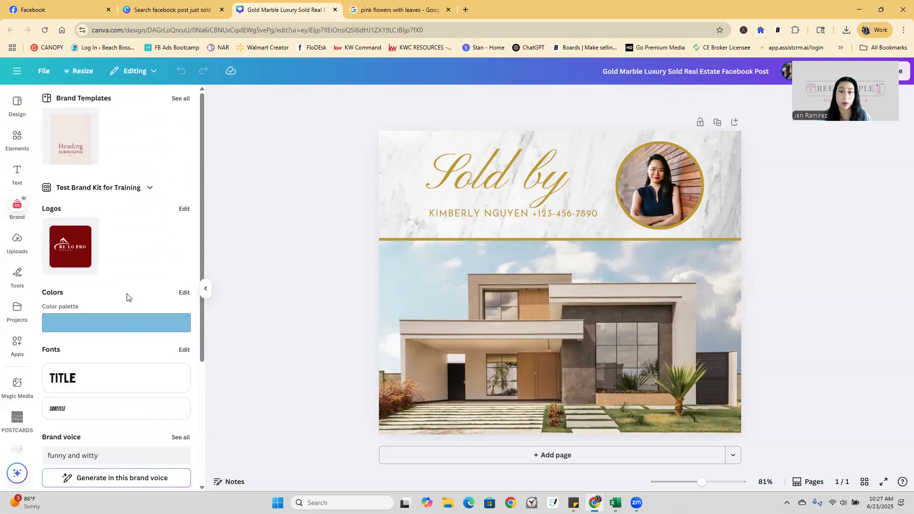
Replace the circular portrait with the seated-woman brand photo and reposition its crop.
{"action": "left_click", "coordinate": [648, 180]}
{"action": "scroll", "coordinate": [128, 267], "scroll_direction": "down", "scroll_amount": 4}
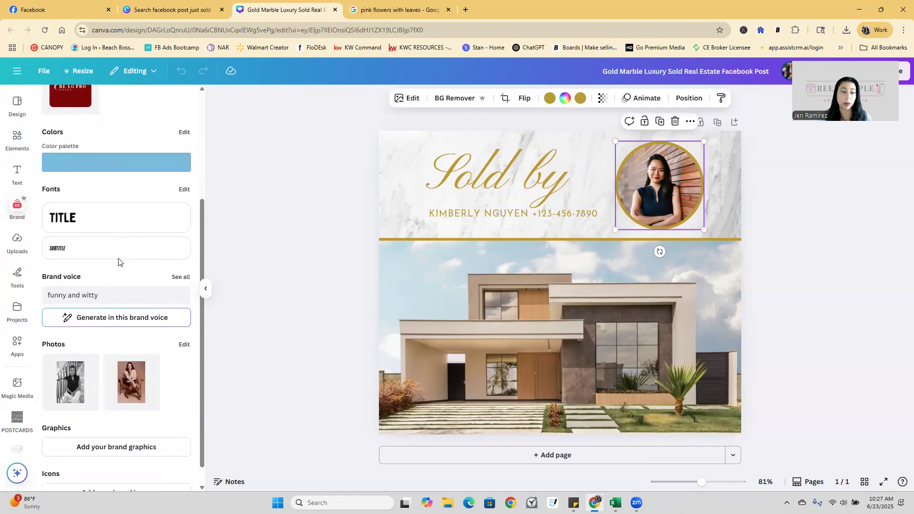
{"action": "left_click_drag", "start_coordinate": [177, 336], "coordinate": [647, 155]}
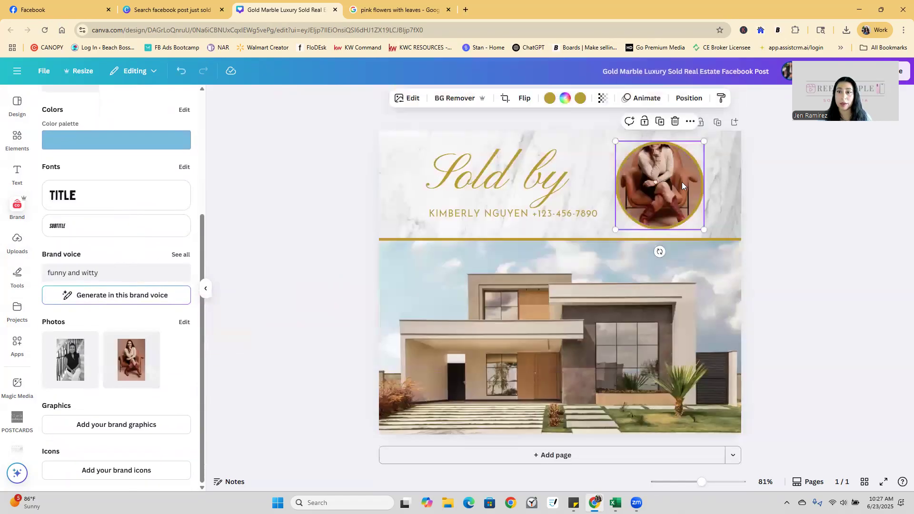
{"action": "double_click", "coordinate": [682, 183]}
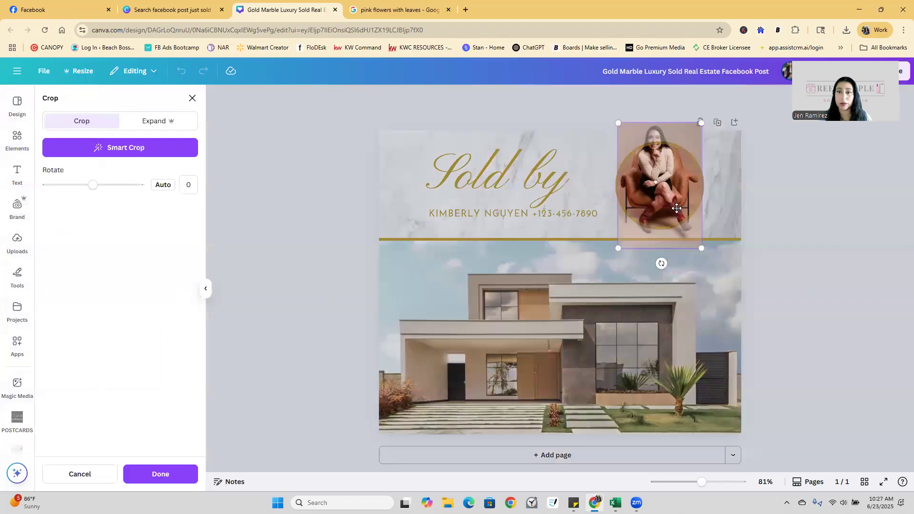
{"action": "left_click_drag", "start_coordinate": [676, 208], "coordinate": [678, 220]}
{"action": "left_click", "coordinate": [817, 216]}
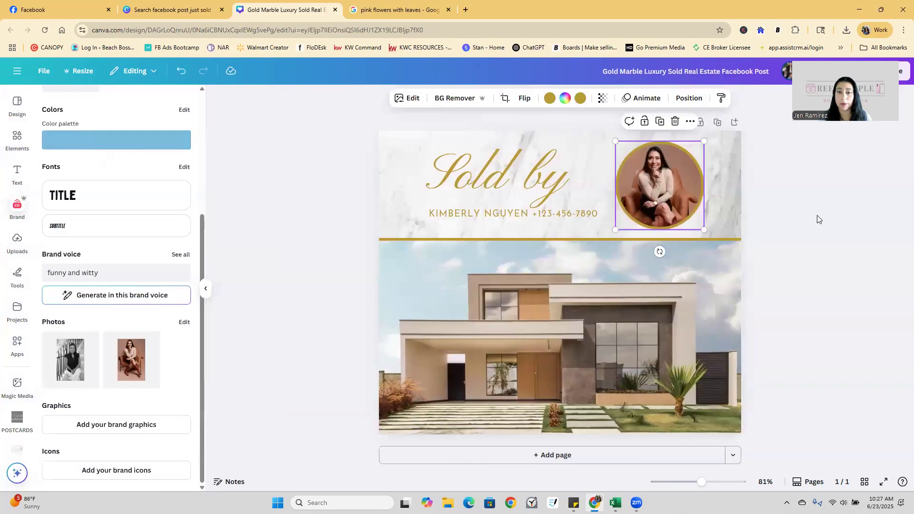
{"action": "left_click", "coordinate": [471, 179]}
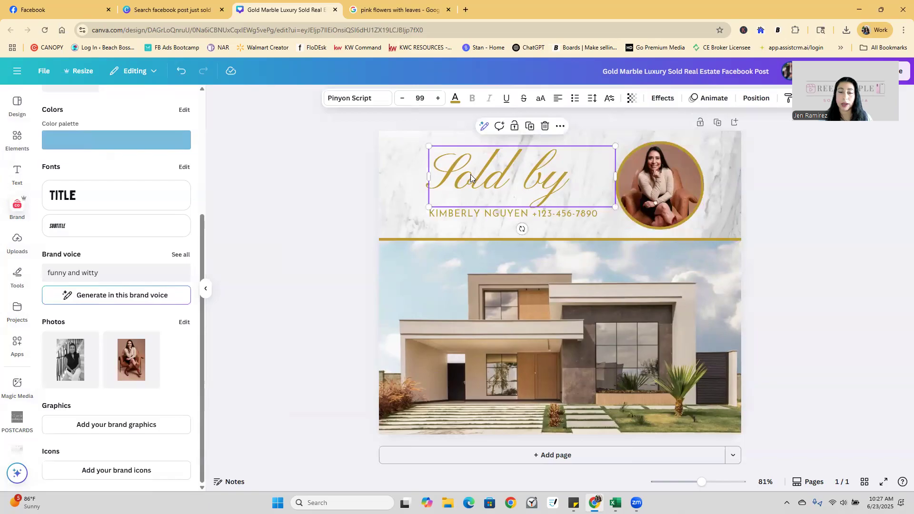
Apply the kit named Brand Kit for the design's colour choices.
{"action": "left_click", "coordinate": [458, 102]}
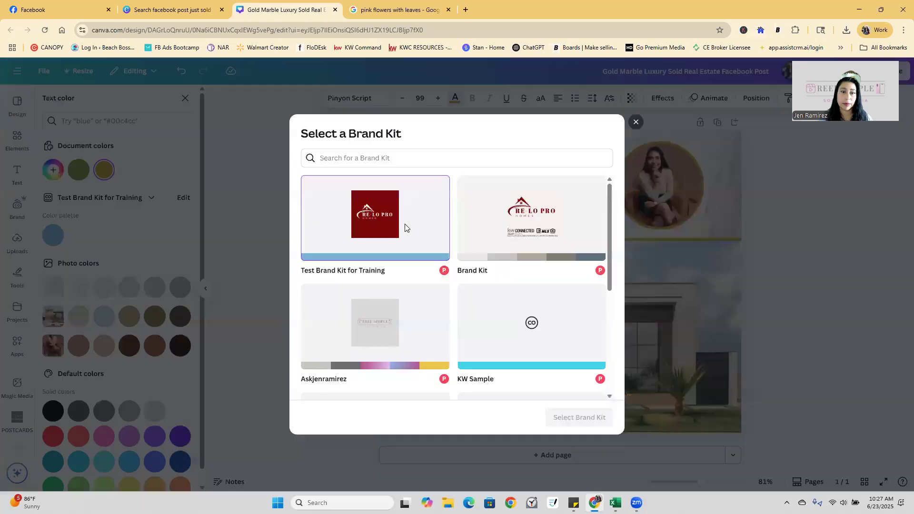
{"action": "left_click", "coordinate": [547, 264]}
{"action": "left_click", "coordinate": [586, 417]}
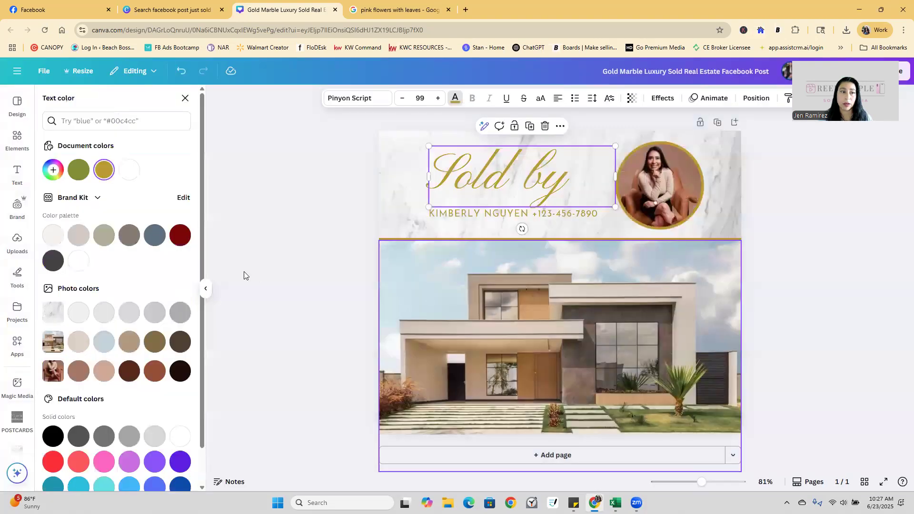
{"action": "triple_click", "coordinate": [475, 184]}
{"action": "key", "text": "Escape"}
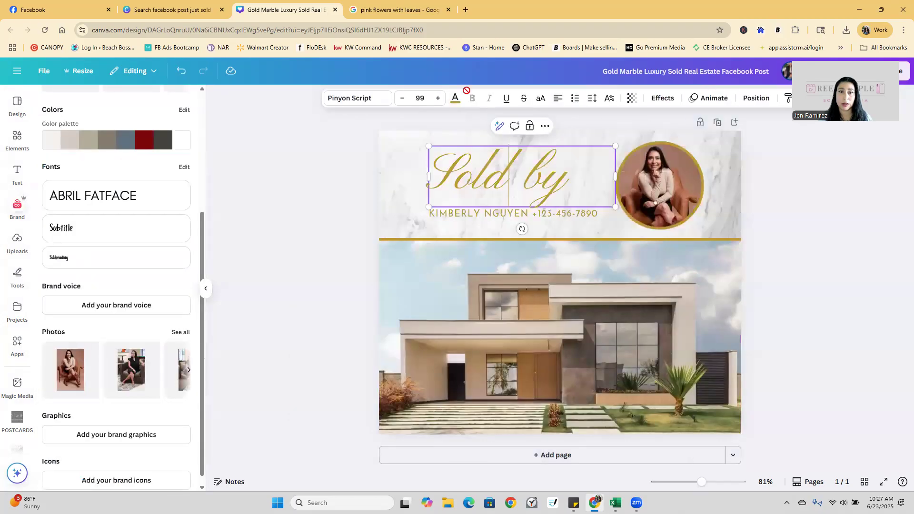
Colour the Sold by heading with the brand's dark red.
{"action": "left_click", "coordinate": [455, 98]}
{"action": "left_click", "coordinate": [177, 241]}
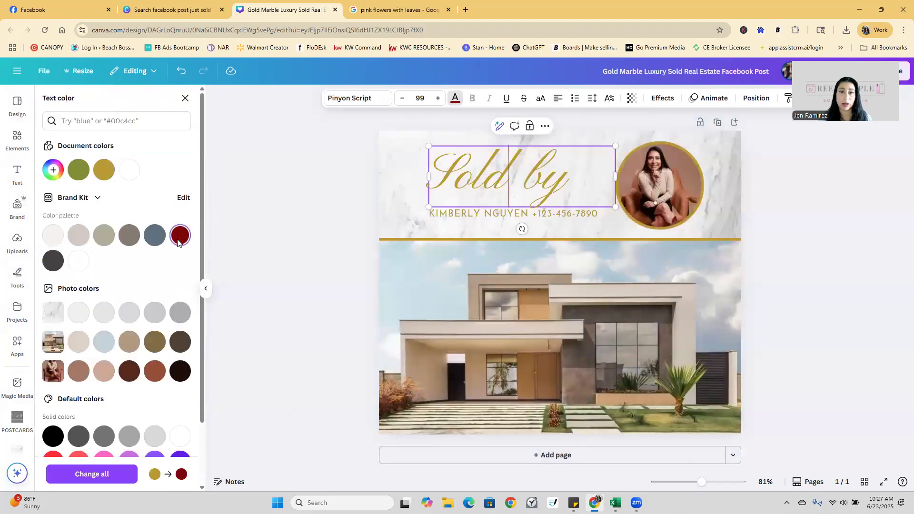
{"action": "left_click", "coordinate": [898, 249]}
{"action": "left_click", "coordinate": [483, 163]}
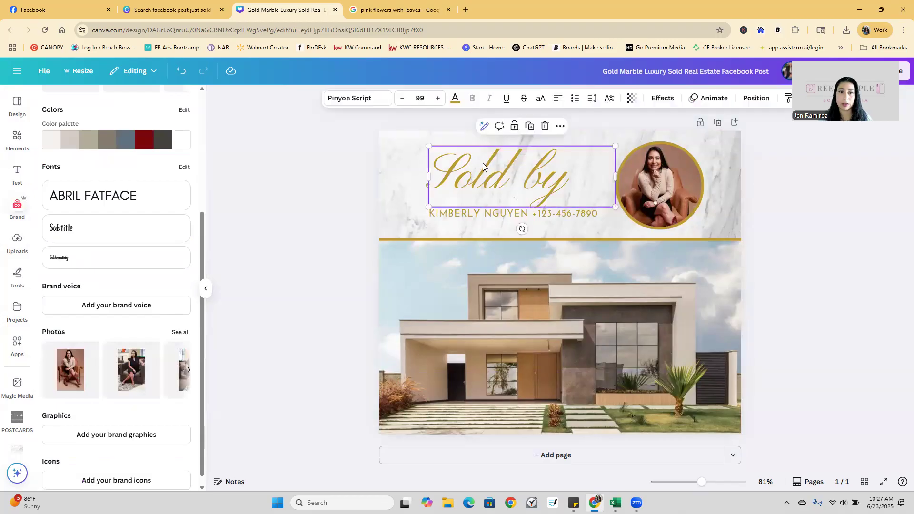
{"action": "left_click", "coordinate": [454, 98]}
{"action": "left_click", "coordinate": [180, 235]}
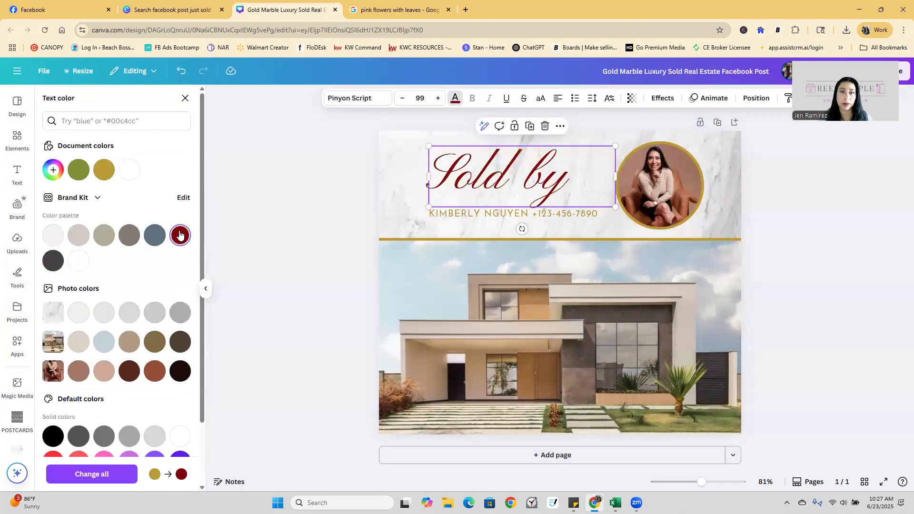
Replace the contact line text with the agent's name and phone number.
{"action": "left_click", "coordinate": [541, 216]}
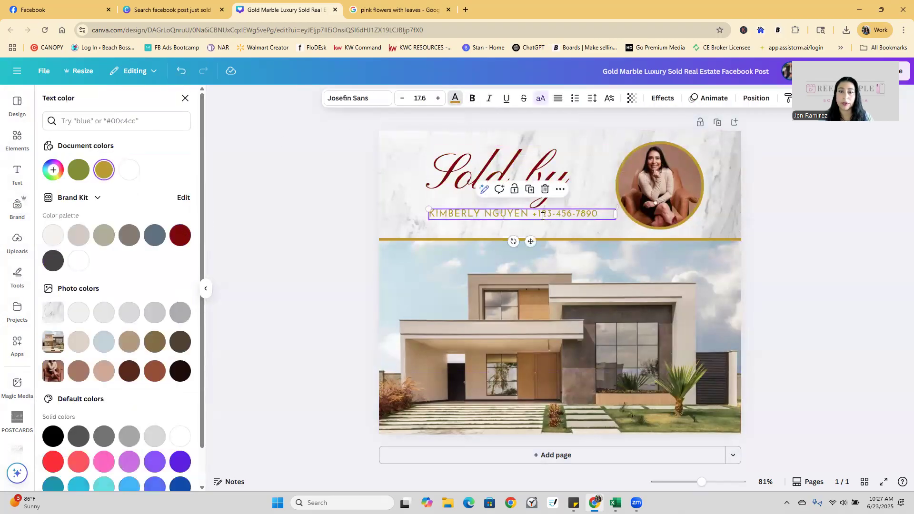
{"action": "left_click", "coordinate": [534, 213]}
{"action": "type", "text": "9"}
{"action": "left_click", "coordinate": [802, 303]}
{"action": "left_click", "coordinate": [583, 215]}
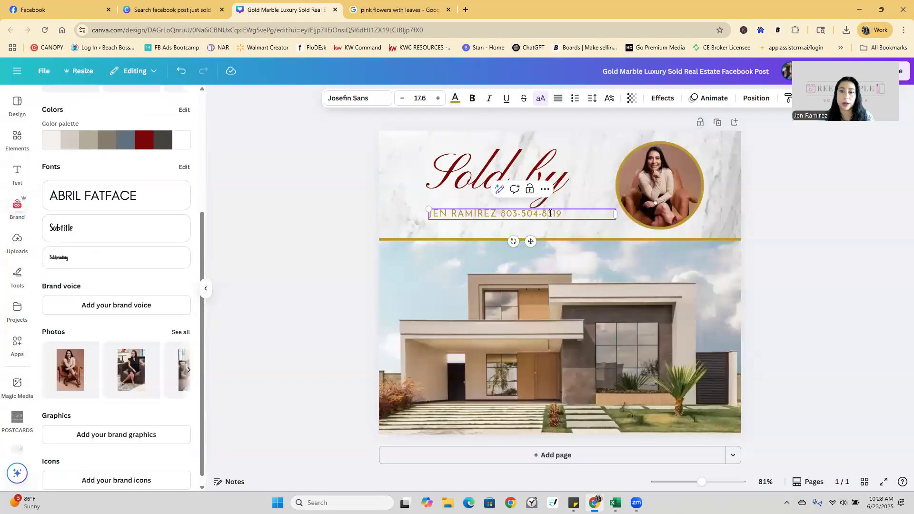
Make the name and phone line bold and dark red (#7c0a02).
{"action": "left_click", "coordinate": [455, 98]}
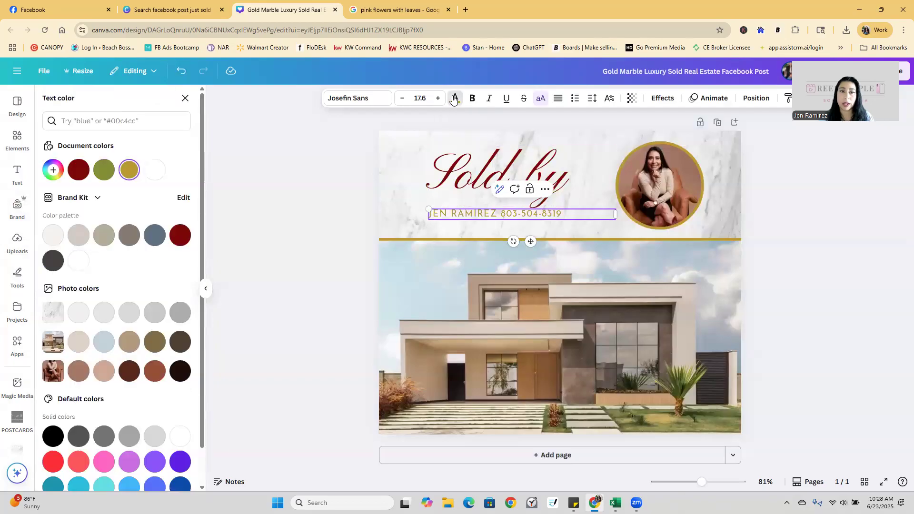
{"action": "left_click", "coordinate": [181, 236]}
{"action": "left_click", "coordinate": [636, 255]}
{"action": "left_click", "coordinate": [522, 216]}
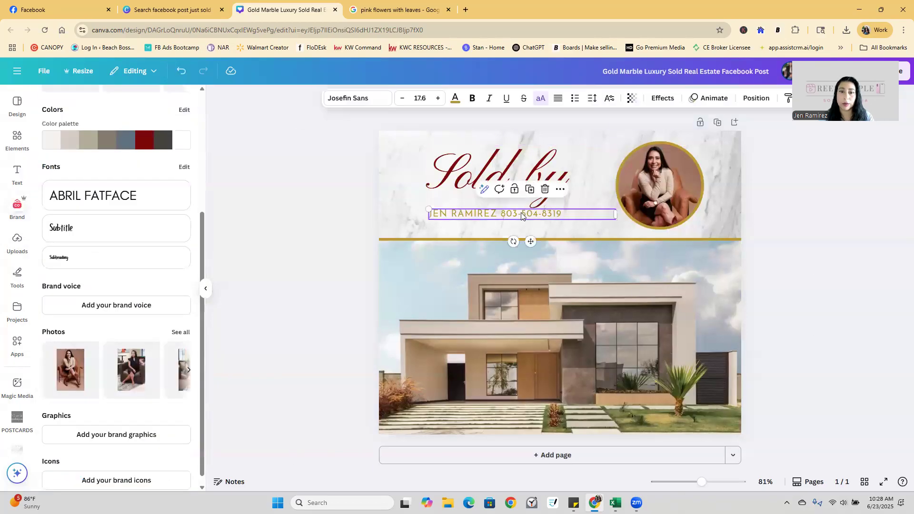
{"action": "left_click", "coordinate": [471, 98]}
{"action": "left_click", "coordinate": [455, 98]}
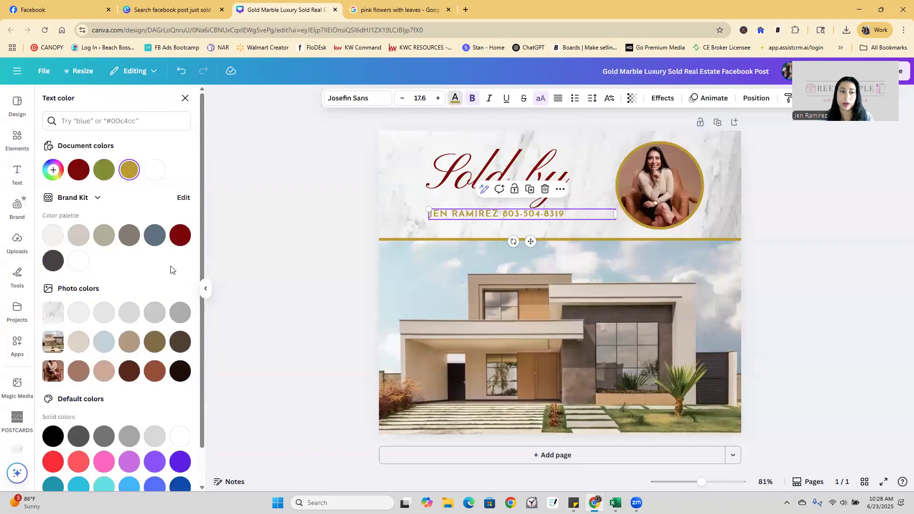
{"action": "left_click", "coordinate": [179, 236]}
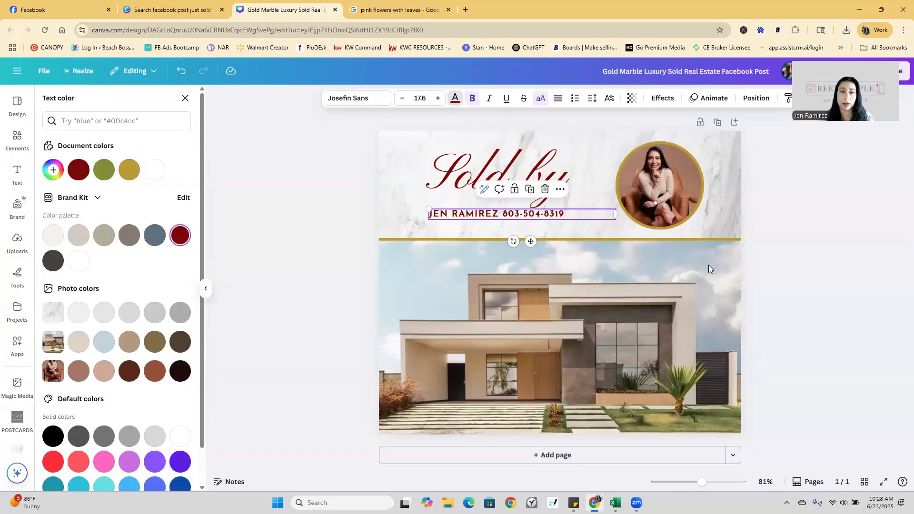
{"action": "left_click", "coordinate": [783, 271]}
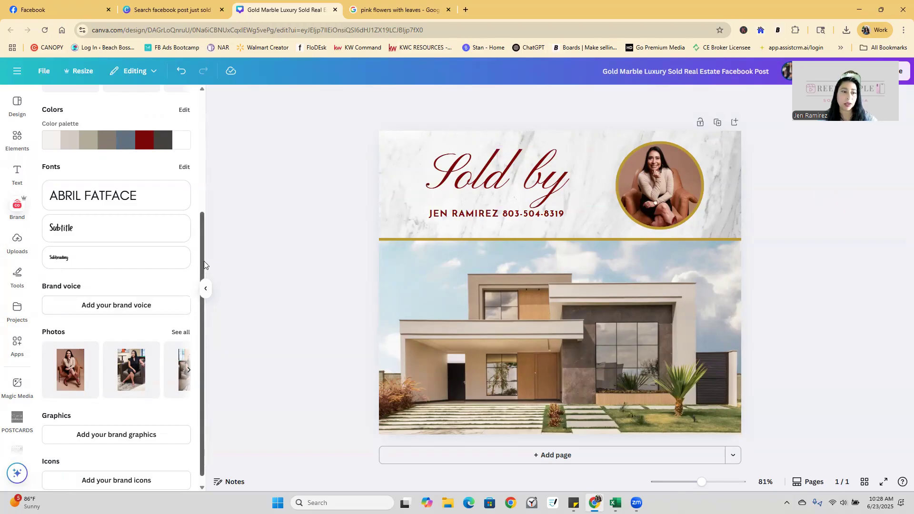
Return to Canva Home and search templates for 'business card real estate'.
{"action": "left_click_drag", "start_coordinate": [203, 261], "coordinate": [201, 98]}
{"action": "left_click", "coordinate": [12, 71]}
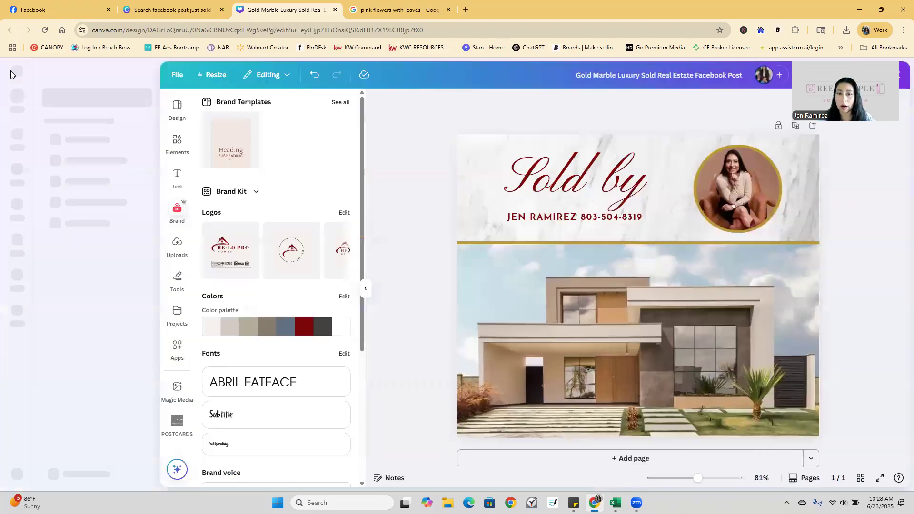
{"action": "left_click", "coordinate": [16, 138]}
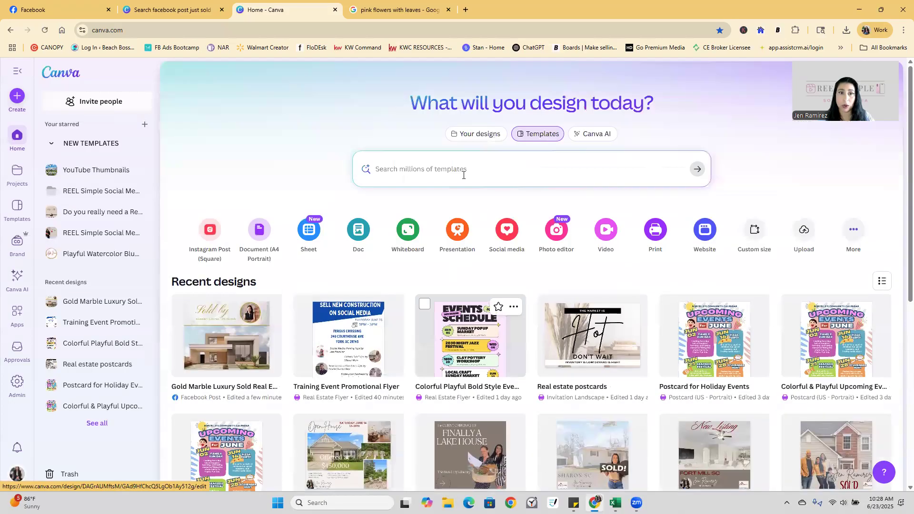
{"action": "left_click", "coordinate": [461, 174]}
{"action": "type", "text": "bus"}
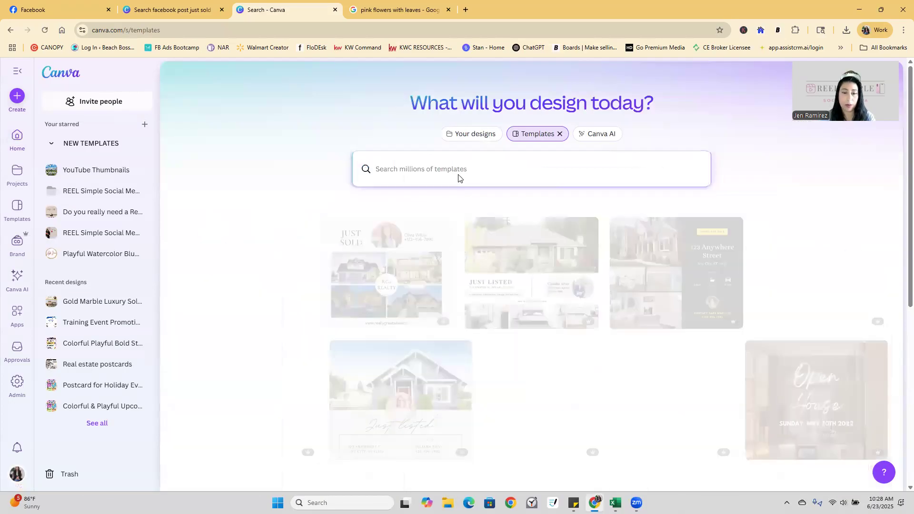
{"action": "type", "text": "iness card re"}
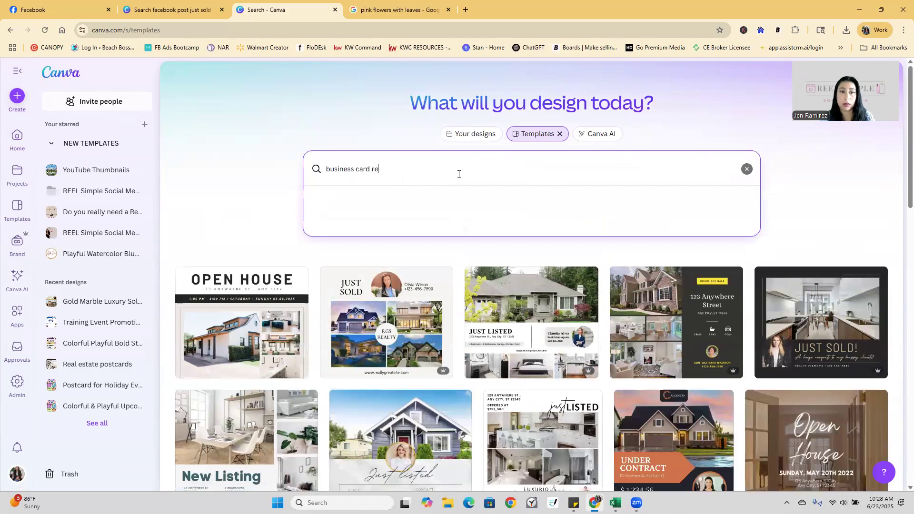
{"action": "type", "text": "al estate"}
{"action": "key", "text": "Return"}
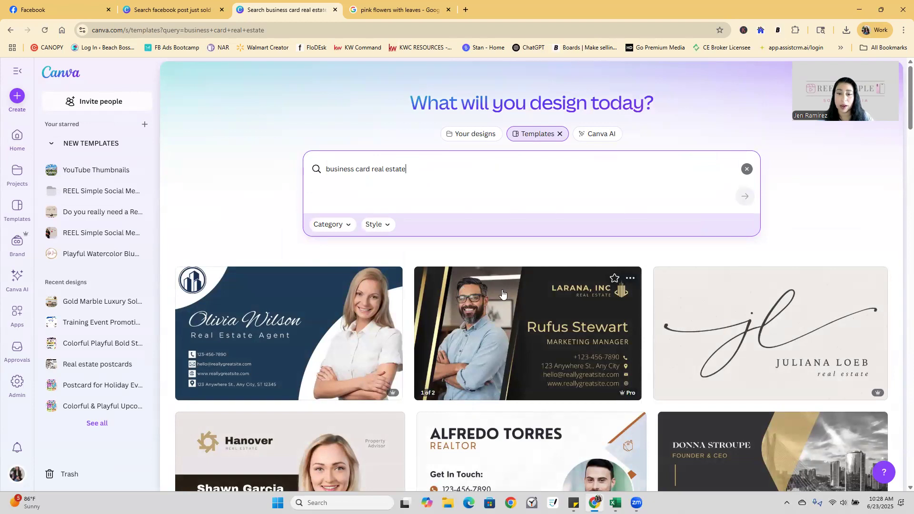
Open the Dark Blue and White Modern Real Estate Business Card and customize it.
{"action": "scroll", "coordinate": [502, 292], "scroll_direction": "down", "scroll_amount": 2}
{"action": "scroll", "coordinate": [503, 292], "scroll_direction": "down", "scroll_amount": 3}
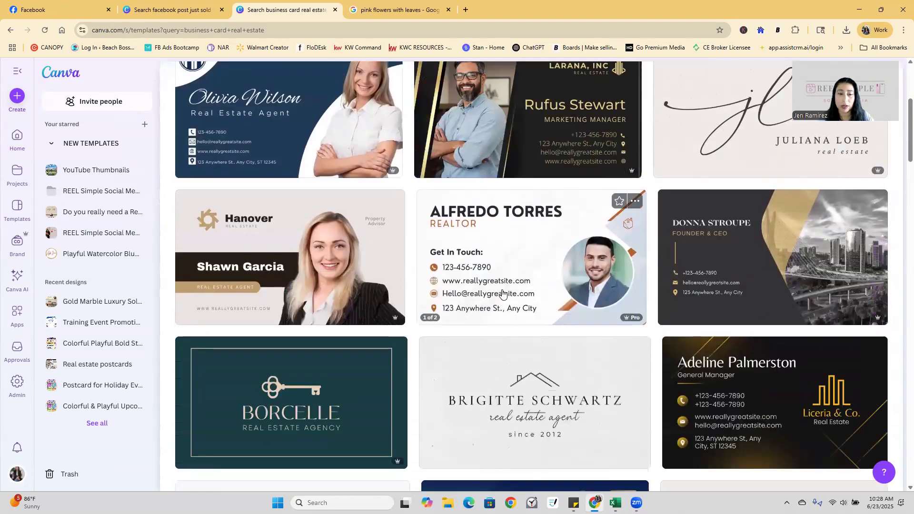
{"action": "scroll", "coordinate": [503, 293], "scroll_direction": "down", "scroll_amount": 1}
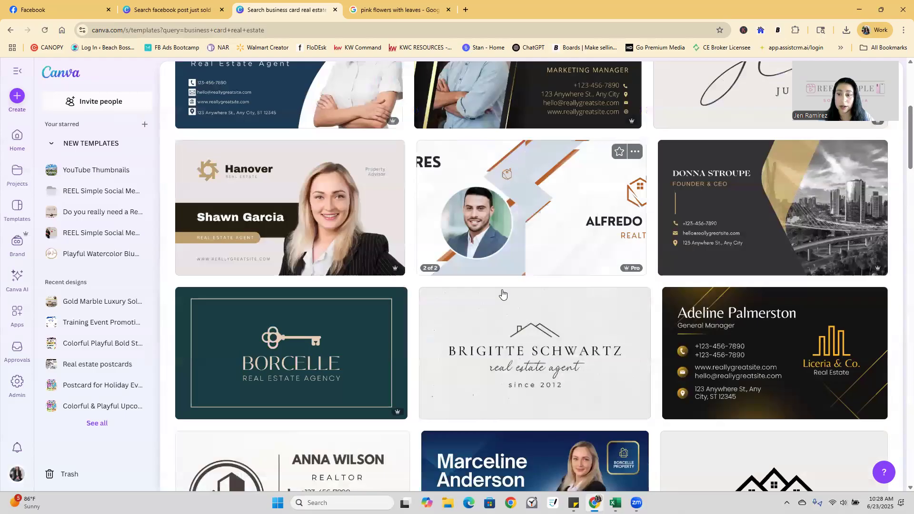
{"action": "scroll", "coordinate": [502, 293], "scroll_direction": "down", "scroll_amount": 4}
{"action": "scroll", "coordinate": [502, 293], "scroll_direction": "down", "scroll_amount": 3}
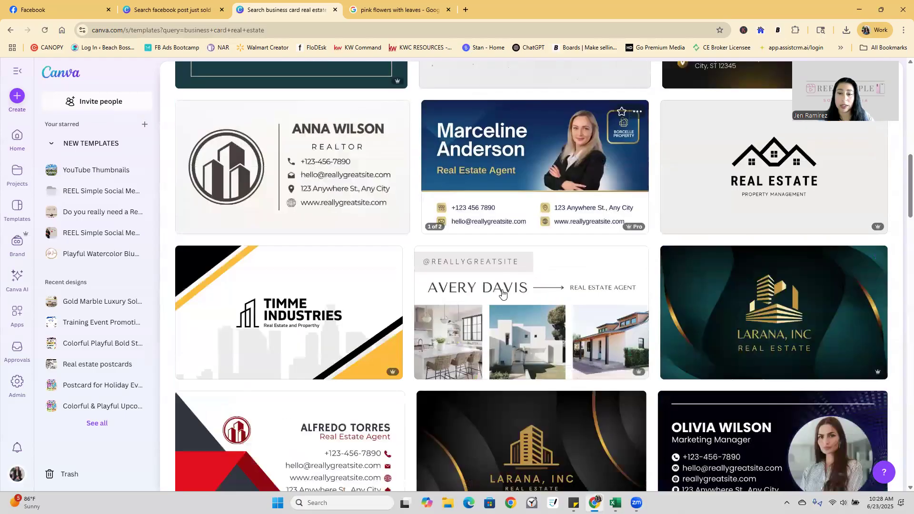
{"action": "scroll", "coordinate": [503, 293], "scroll_direction": "down", "scroll_amount": 4}
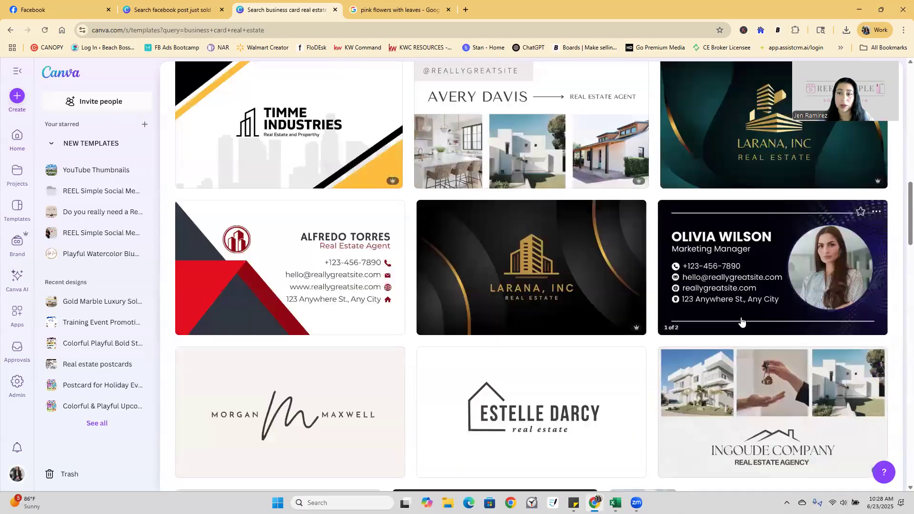
{"action": "left_click", "coordinate": [794, 315]}
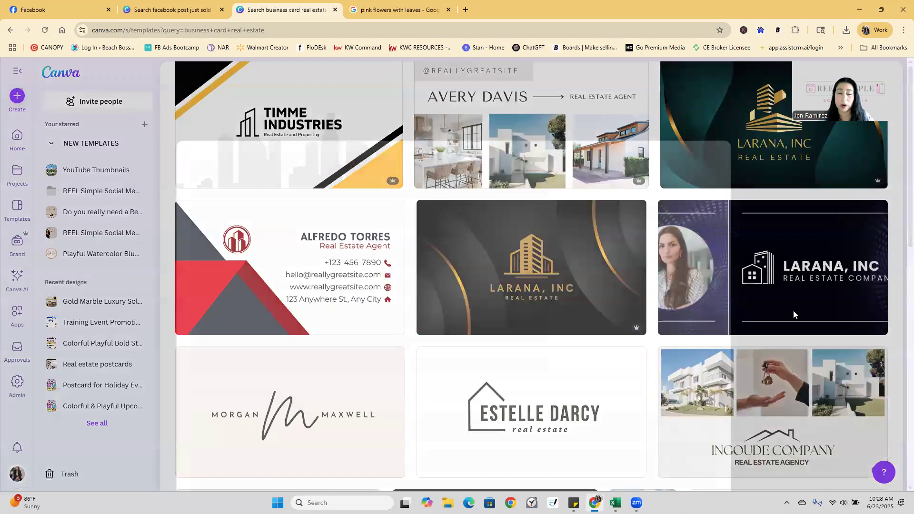
{"action": "left_click", "coordinate": [650, 433]}
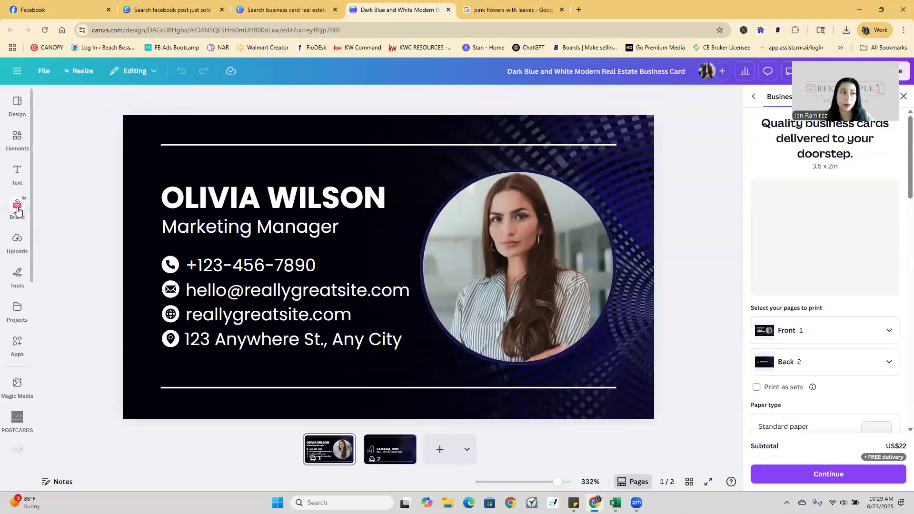
Browse the brand kit choices and uploads, then select the card's circular portrait.
{"action": "left_click", "coordinate": [17, 209]}
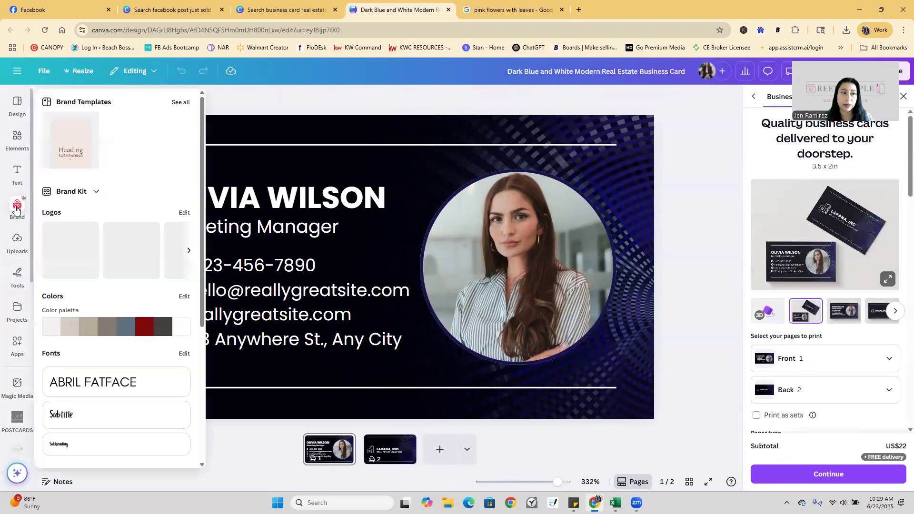
{"action": "left_click", "coordinate": [95, 192]}
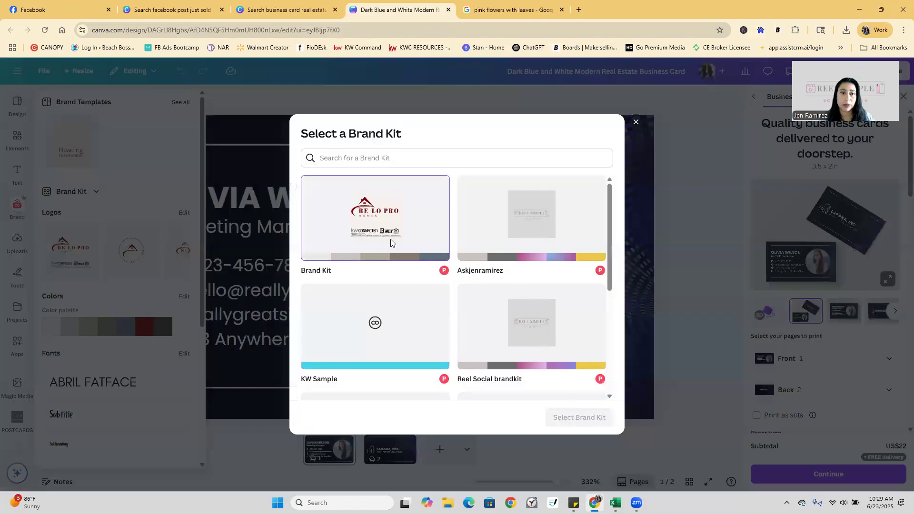
{"action": "left_click", "coordinate": [636, 122]}
{"action": "left_click", "coordinate": [210, 120]}
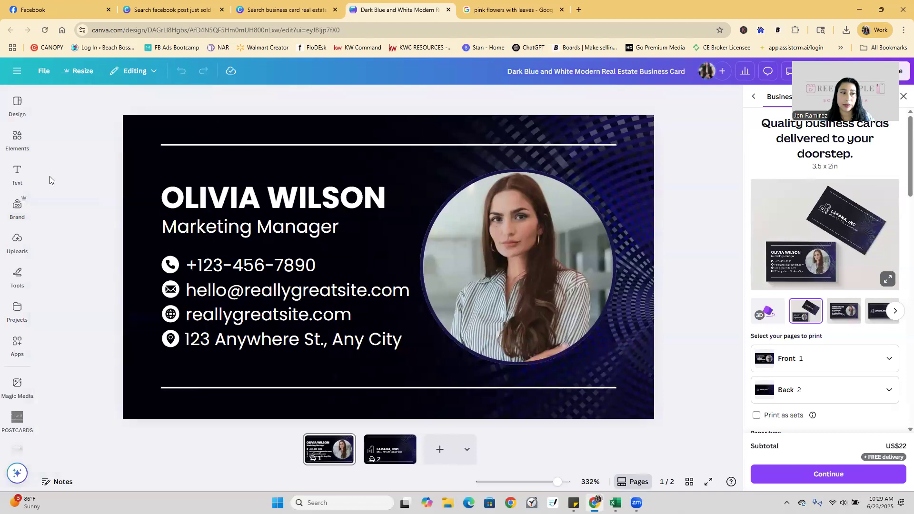
{"action": "left_click", "coordinate": [519, 213]}
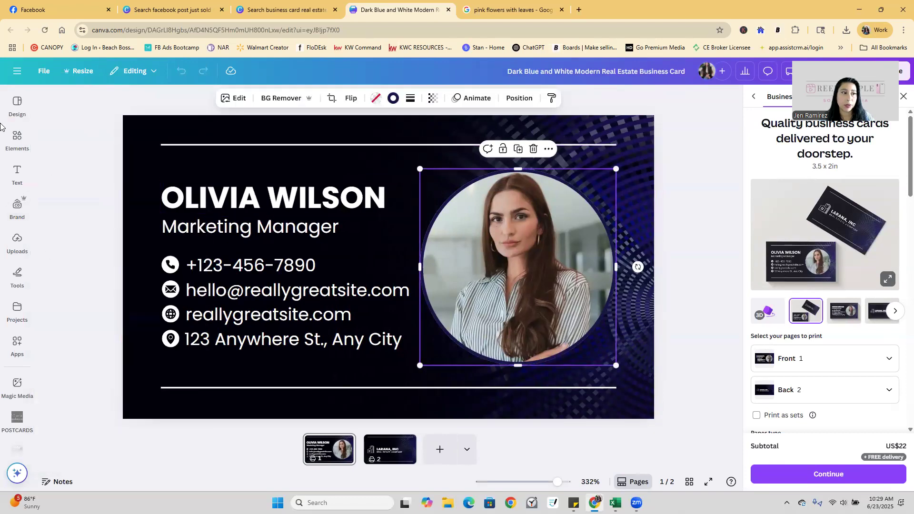
{"action": "left_click", "coordinate": [17, 103]}
{"action": "left_click", "coordinate": [17, 242]}
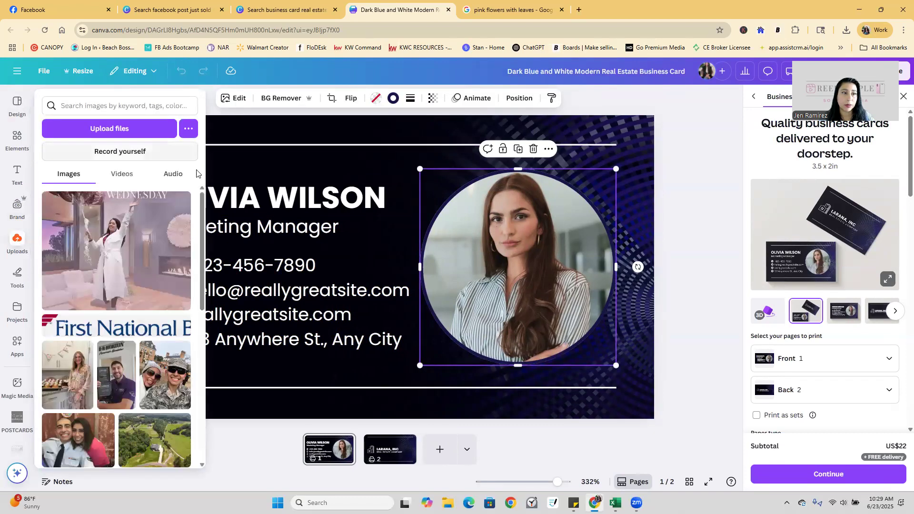
{"action": "mouse_move", "coordinate": [18, 175]}
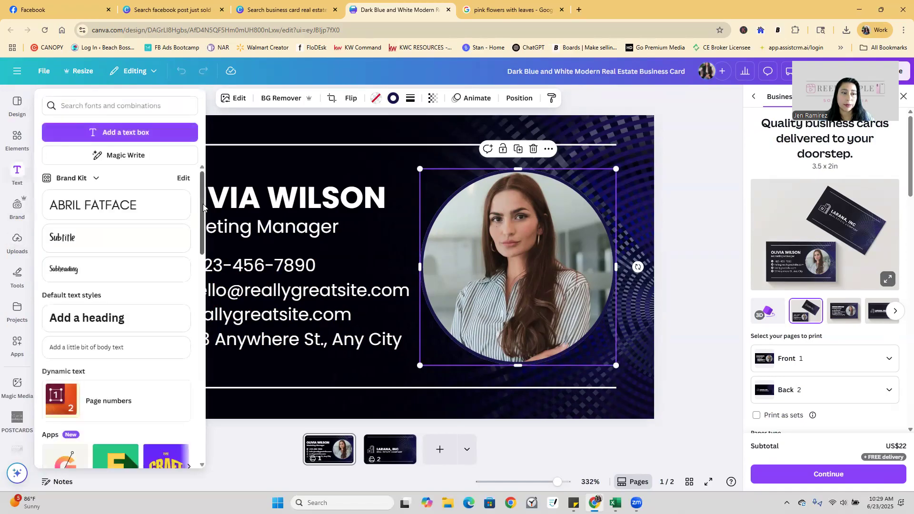
{"action": "left_click", "coordinate": [719, 236]}
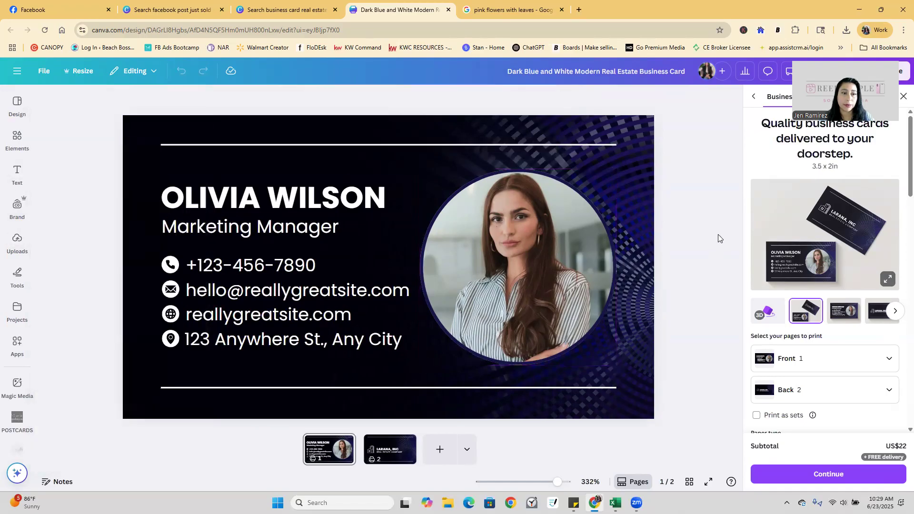
{"action": "left_click", "coordinate": [447, 257]}
Add the seated-woman brand photo, delete the extra copy, and crop it into the circle frame.
{"action": "left_click", "coordinate": [17, 206]}
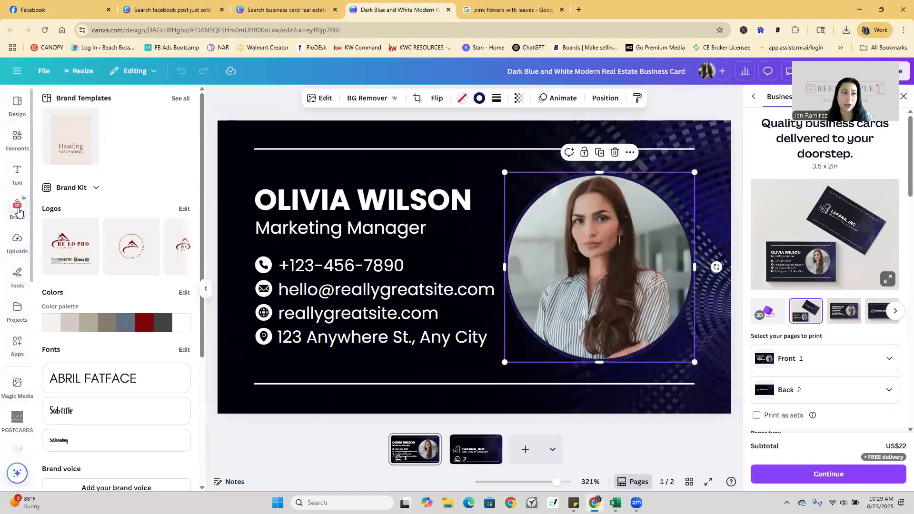
{"action": "scroll", "coordinate": [202, 198], "scroll_direction": "down", "scroll_amount": 4}
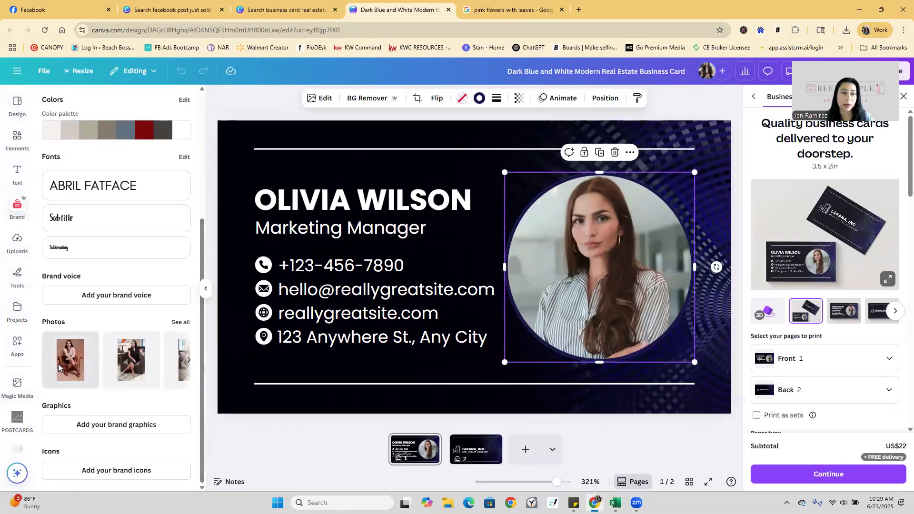
{"action": "left_click", "coordinate": [63, 367]}
{"action": "left_click_drag", "start_coordinate": [163, 329], "coordinate": [421, 354]}
{"action": "left_click", "coordinate": [503, 163]}
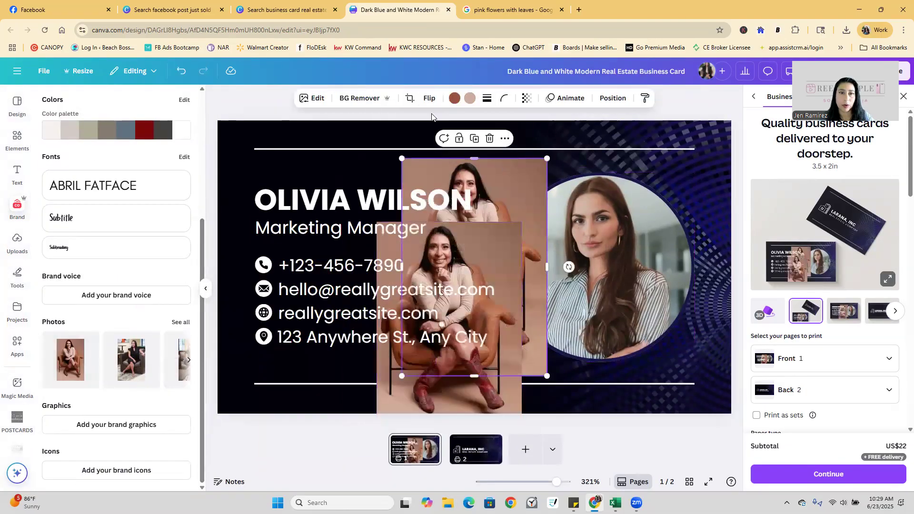
{"action": "left_click", "coordinate": [490, 139]}
{"action": "left_click", "coordinate": [490, 278]}
{"action": "left_click_drag", "start_coordinate": [498, 249], "coordinate": [633, 273]}
{"action": "double_click", "coordinate": [631, 226]}
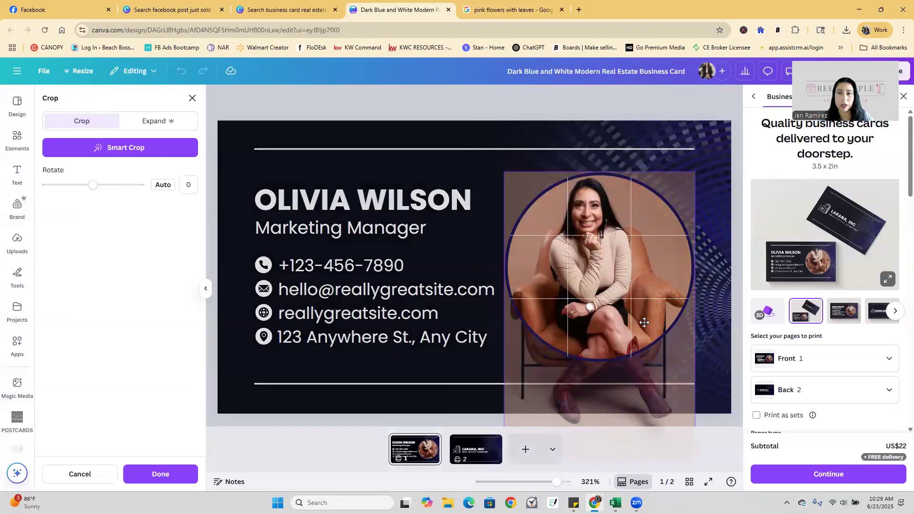
{"action": "left_click", "coordinate": [650, 97]}
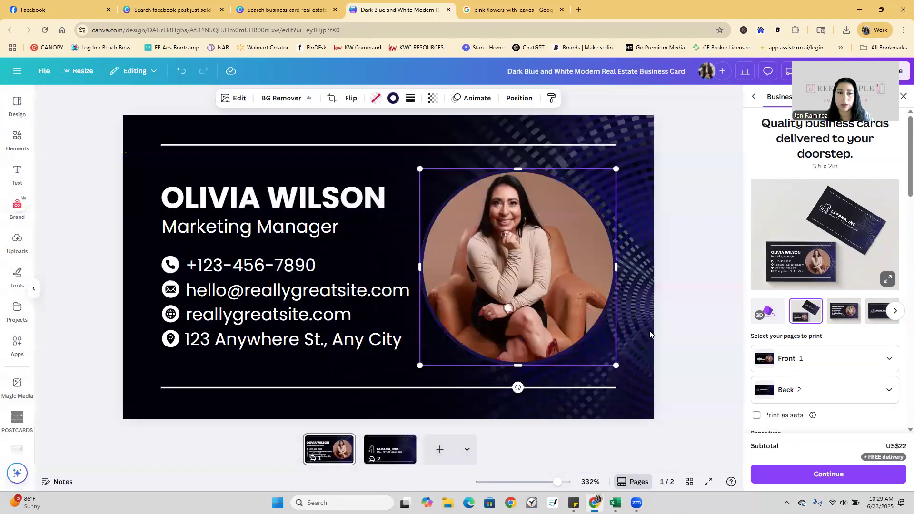
Replace the placeholder name with the agent's name and the job title with REAL ESTATE AGENT.
{"action": "double_click", "coordinate": [394, 199]}
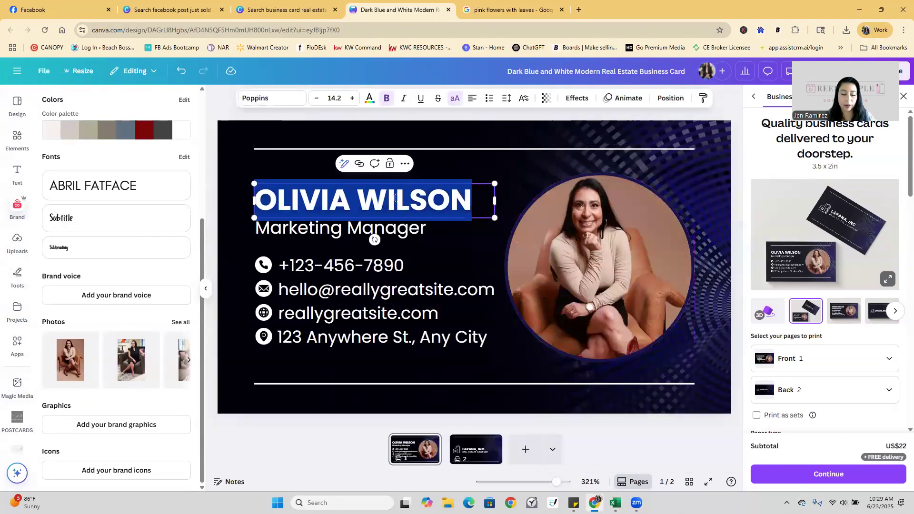
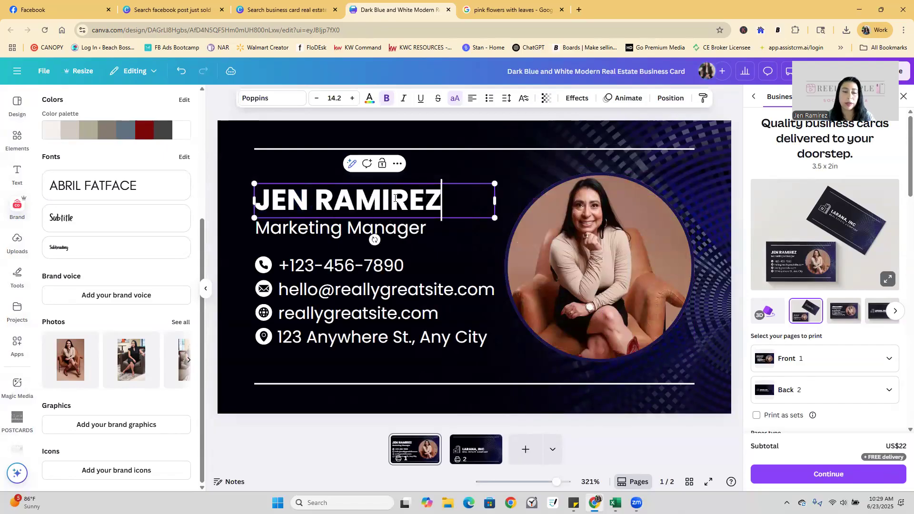
{"action": "double_click", "coordinate": [390, 227]}
{"action": "type", "text": "realtor"}
{"action": "key", "text": "BackSpace"}
{"action": "key", "text": "BackSpace"}
{"action": "key", "text": "BackSpace"}
{"action": "key", "text": "BackSpace"}
{"action": "key", "text": "BackSpace"}
{"action": "key", "text": "BackSpace"}
{"action": "key", "text": "BackSpace"}
{"action": "type", "text": "REA"}
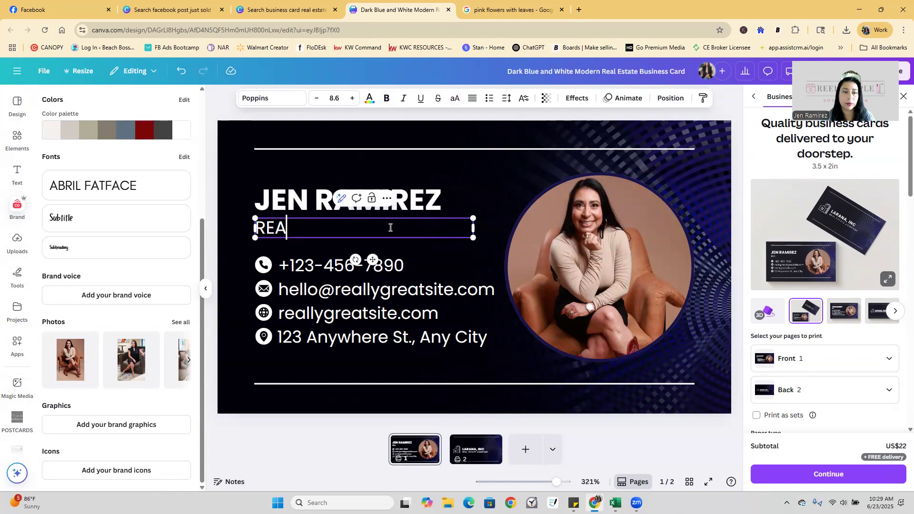
{"action": "type", "text": "L ESTATE AGENT"}
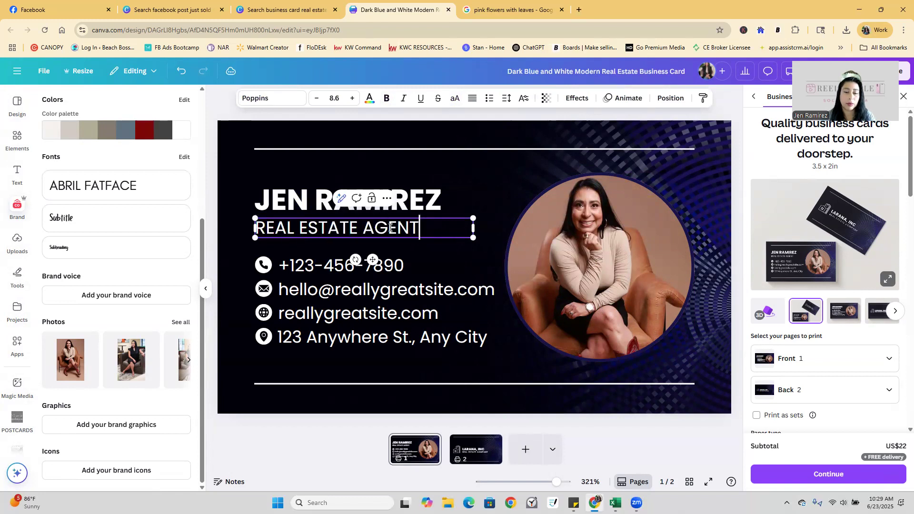
Replace the placeholder phone number and e-mail with the agent's own phone and e-mail.
{"action": "left_click", "coordinate": [340, 267]}
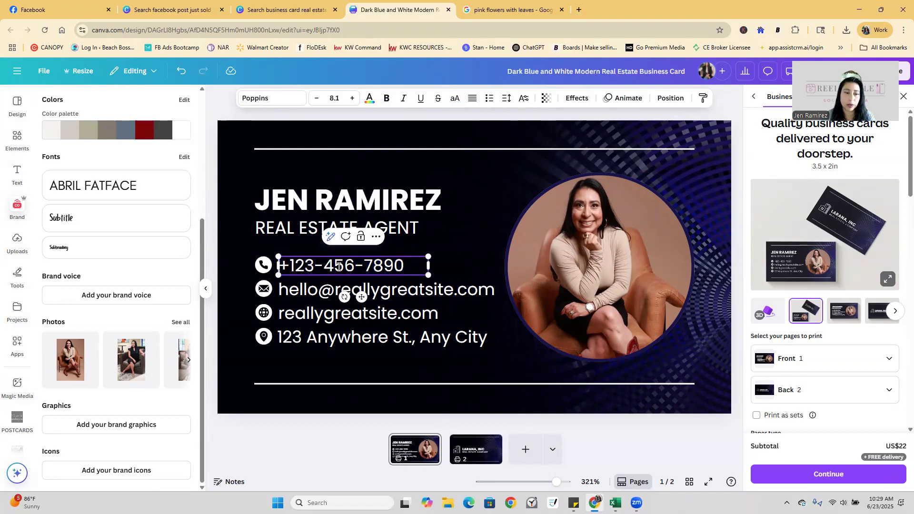
{"action": "key", "text": "Delete"}
{"action": "key", "text": "Delete"}
{"action": "key", "text": "Delete"}
{"action": "key", "text": "Delete"}
{"action": "key", "text": "Delete"}
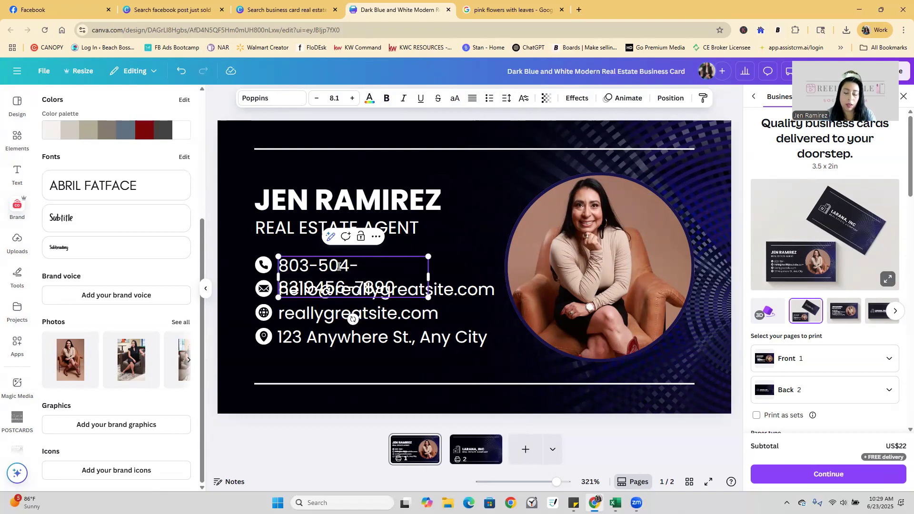
{"action": "key", "text": "Delete"}
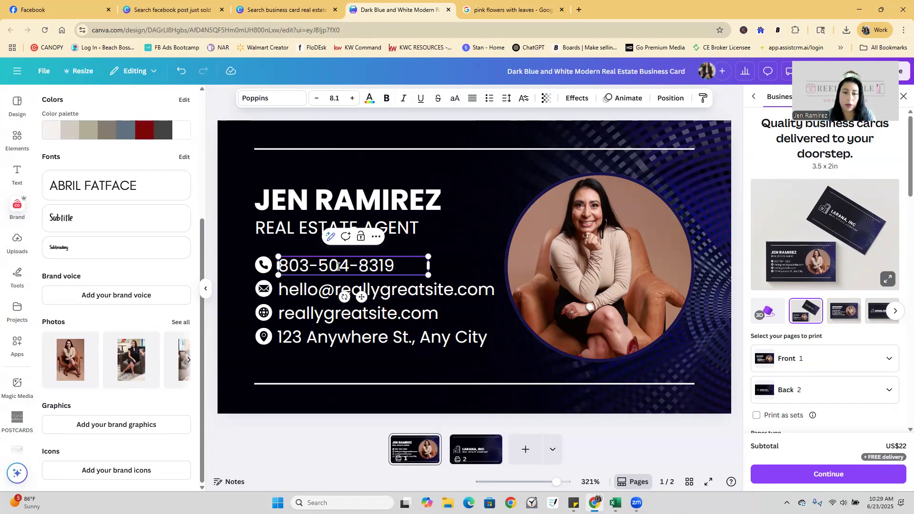
{"action": "left_click", "coordinate": [352, 350]}
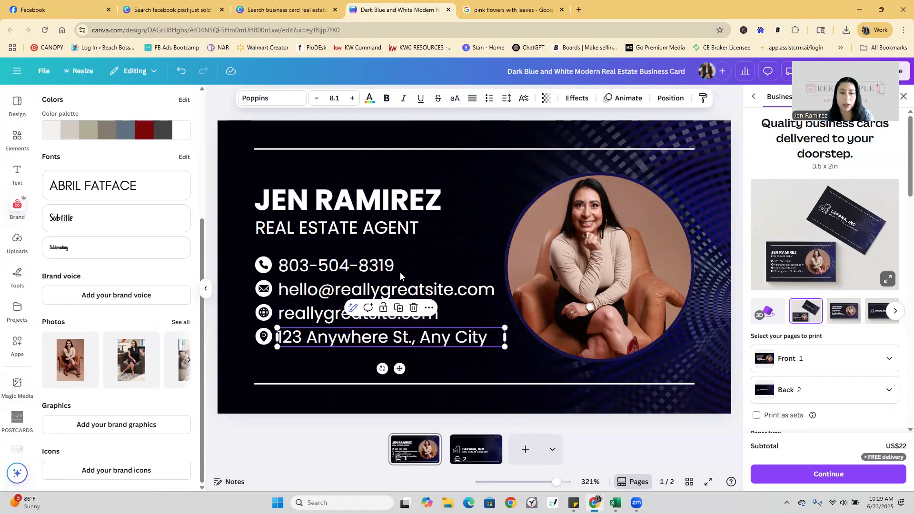
{"action": "left_click", "coordinate": [427, 292]}
{"action": "double_click", "coordinate": [343, 293]}
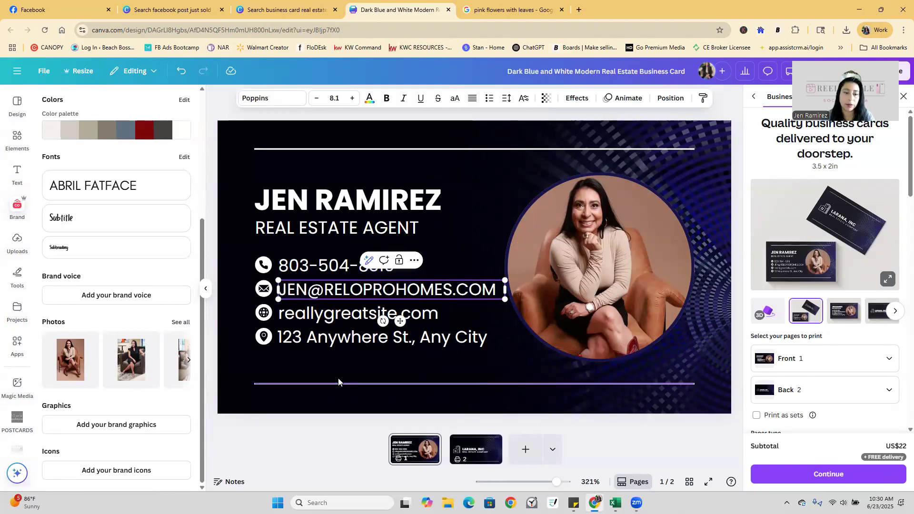
Enter the agency website and widen its text box so it fits on one line.
{"action": "left_click", "coordinate": [338, 316]}
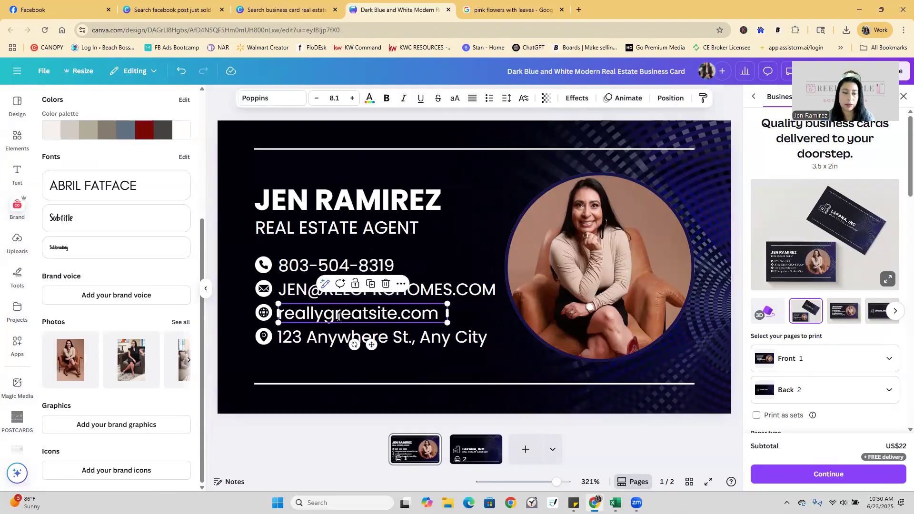
{"action": "type", "text": "RELOPROHOMES.COM"}
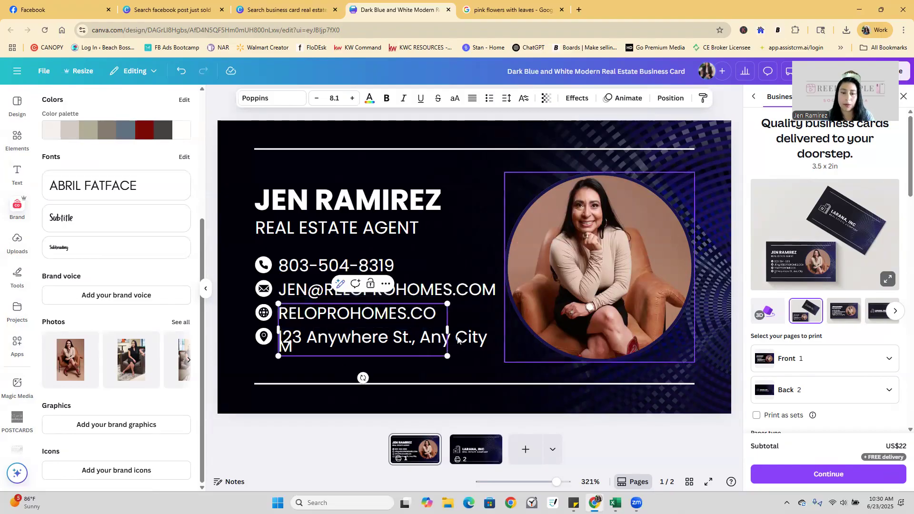
{"action": "left_click_drag", "start_coordinate": [448, 330], "coordinate": [492, 361]}
{"action": "left_click", "coordinate": [492, 361]}
Replace the placeholder address with the agent's street address, correcting a misspelling.
{"action": "double_click", "coordinate": [460, 341]}
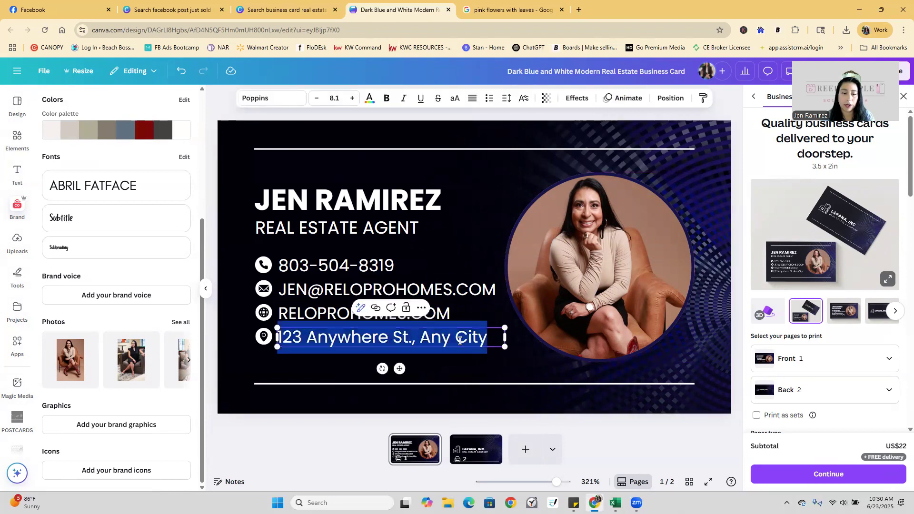
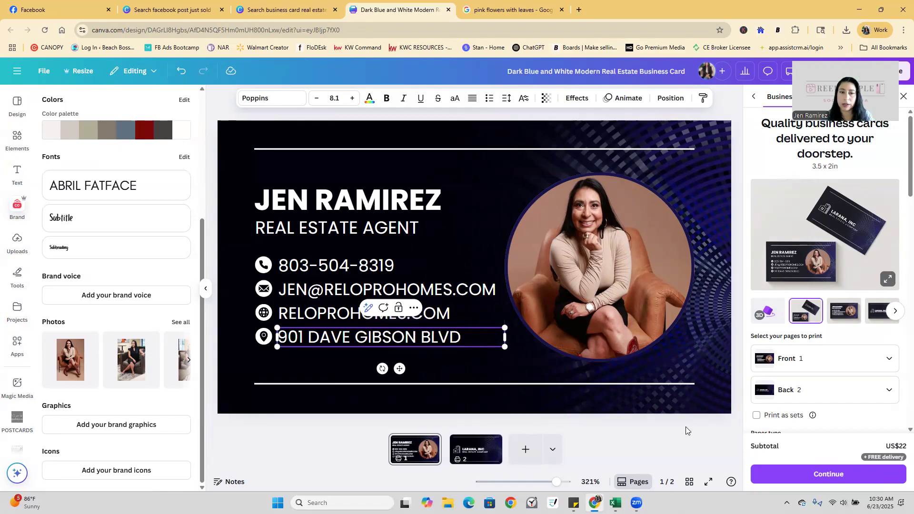
{"action": "left_click", "coordinate": [685, 429]}
{"action": "left_click", "coordinate": [718, 154]}
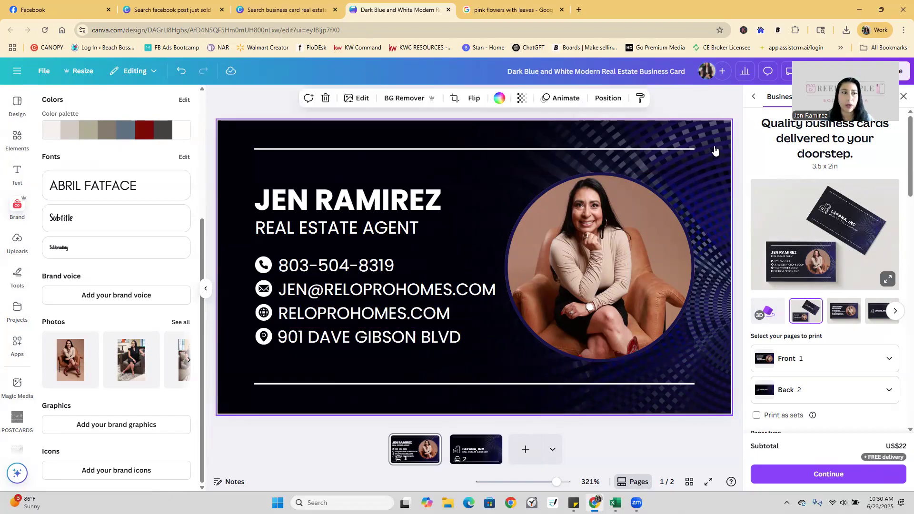
Recolour the card background to the Brand Kit dark red after briefly trying grey-brown and beige.
{"action": "left_click", "coordinate": [143, 129]}
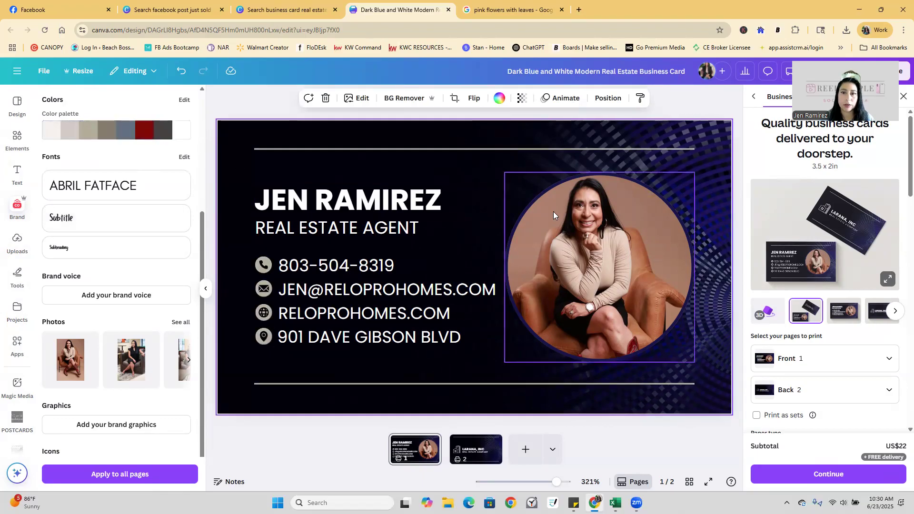
{"action": "left_click", "coordinate": [499, 99]}
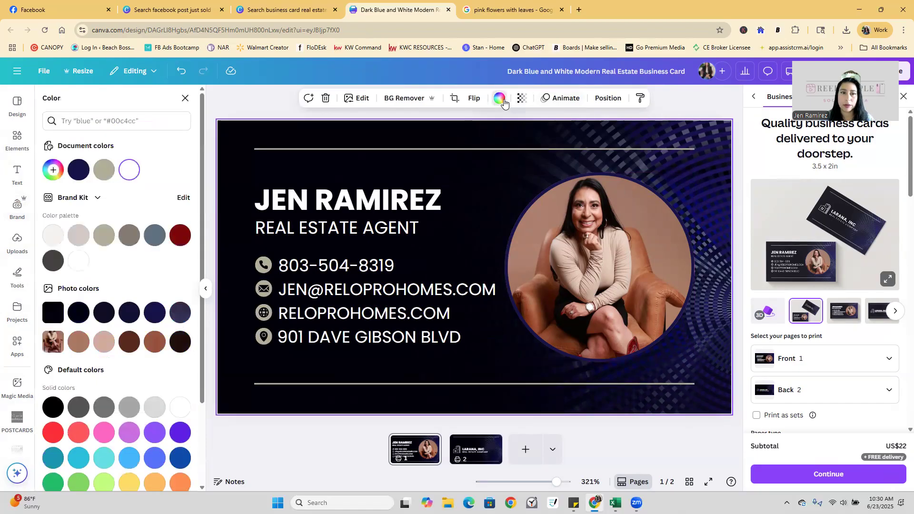
{"action": "left_click", "coordinate": [180, 244]}
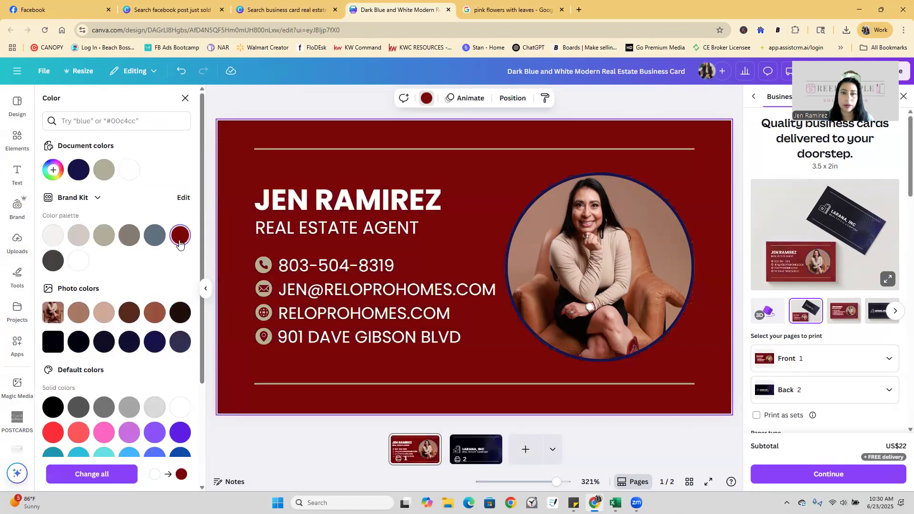
{"action": "left_click", "coordinate": [130, 245]}
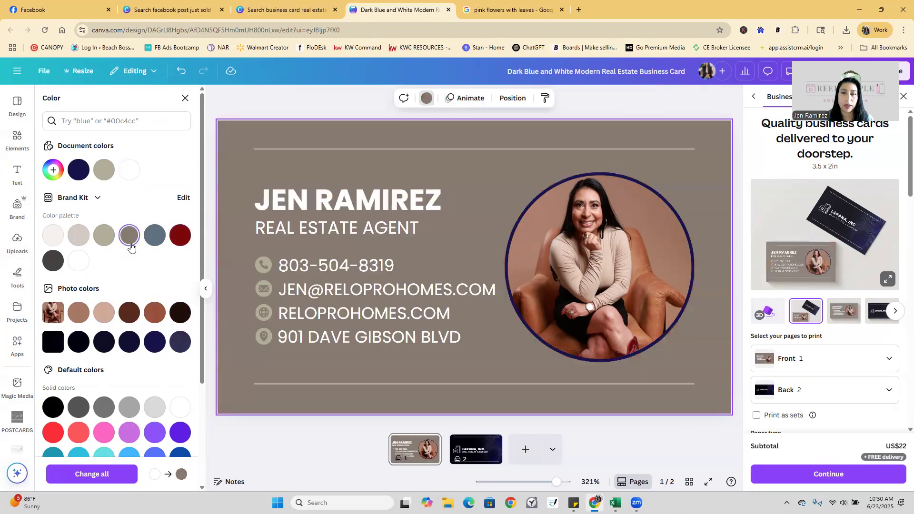
{"action": "left_click", "coordinate": [103, 236]}
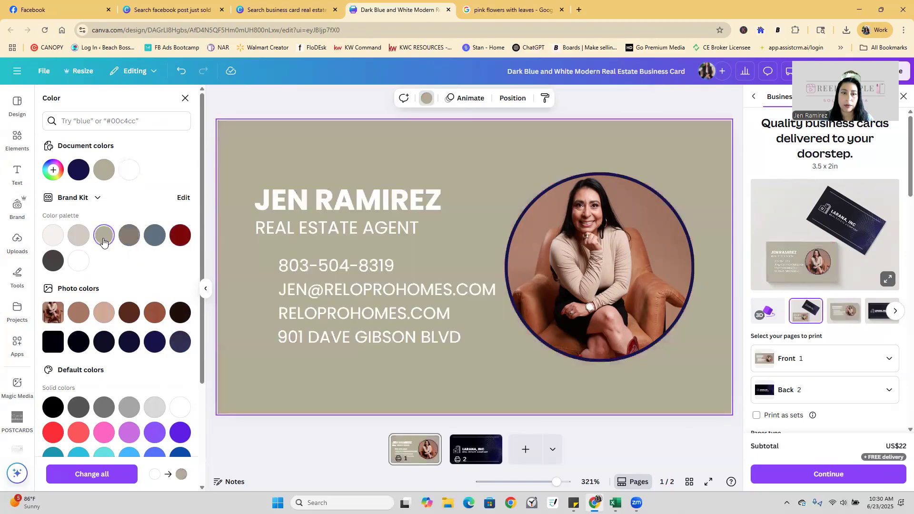
{"action": "left_click", "coordinate": [186, 240]}
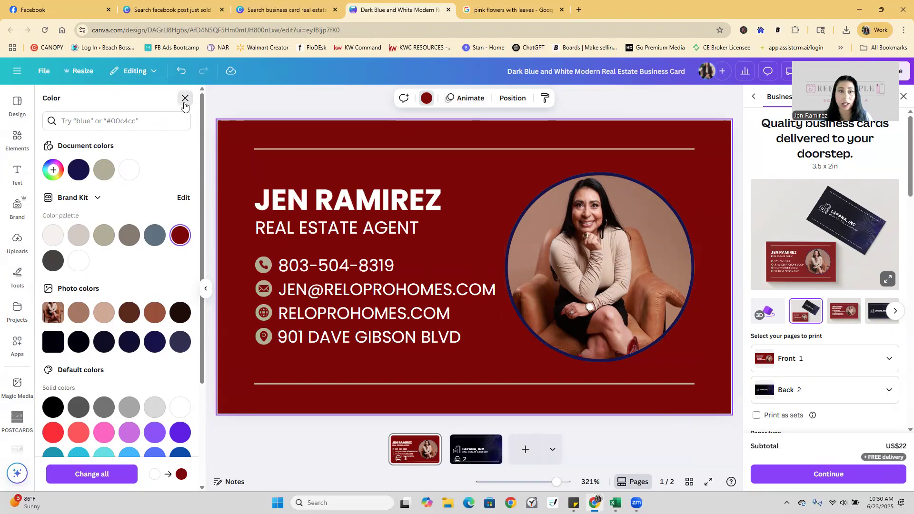
{"action": "left_click", "coordinate": [185, 99]}
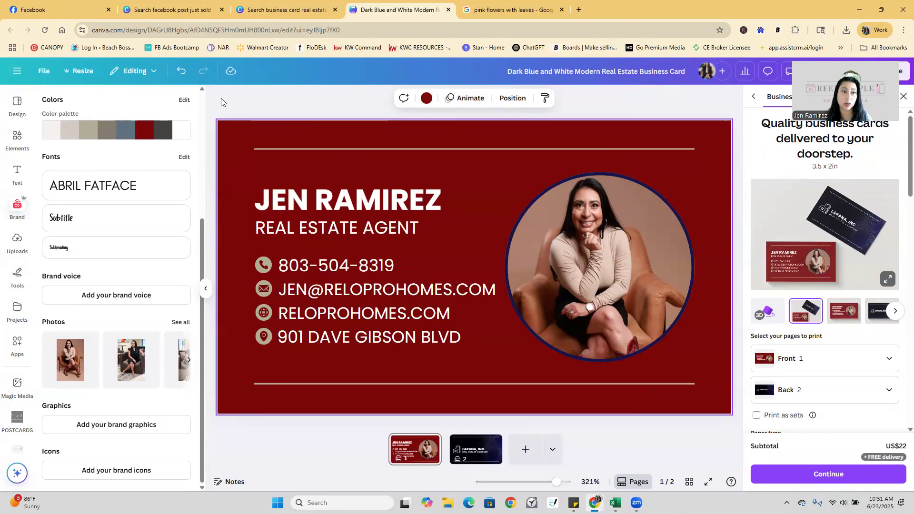
Browse the Elements, Templates and Uploads panels without uploading, then return to Canva's home page.
{"action": "left_click_drag", "start_coordinate": [201, 248], "coordinate": [208, 91]}
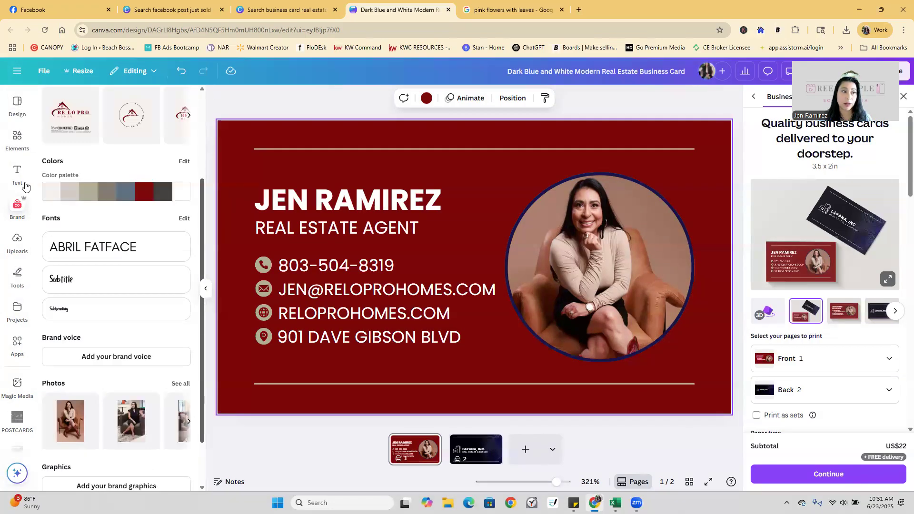
{"action": "left_click", "coordinate": [17, 147]}
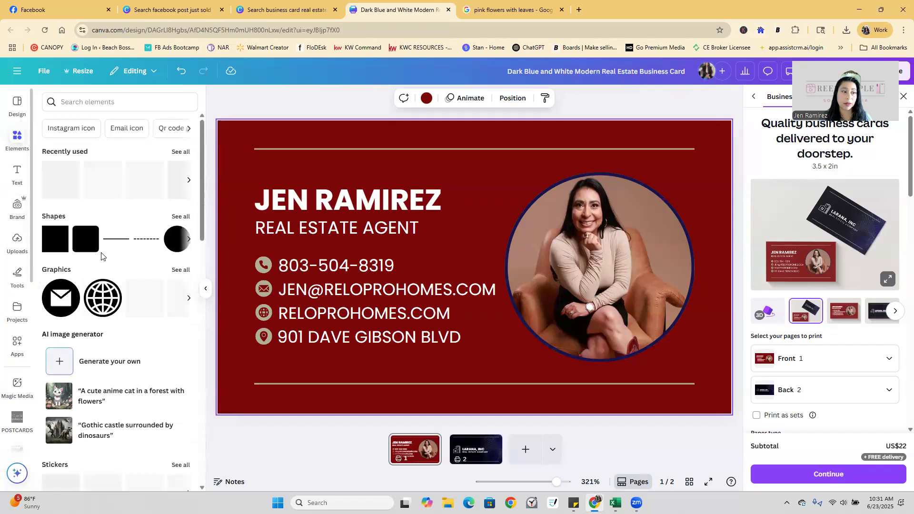
{"action": "left_click", "coordinate": [16, 106]}
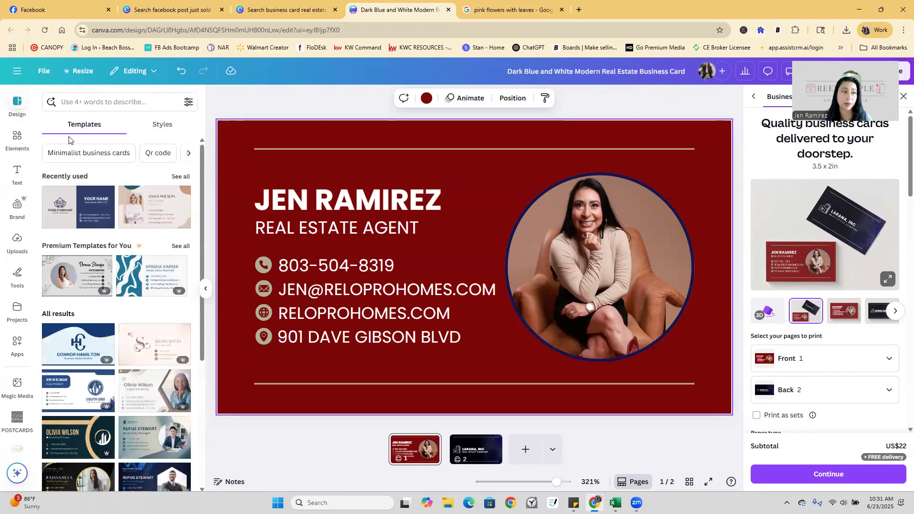
{"action": "left_click", "coordinate": [16, 245]}
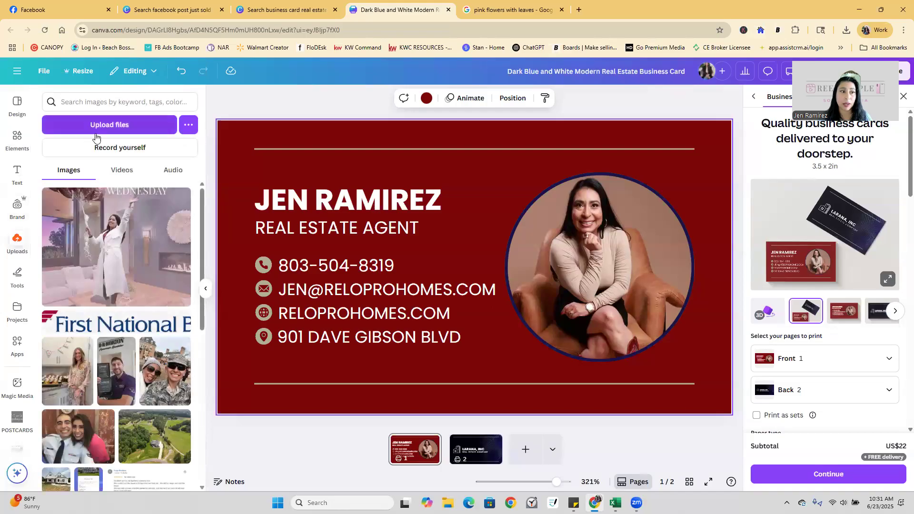
{"action": "left_click", "coordinate": [101, 124]}
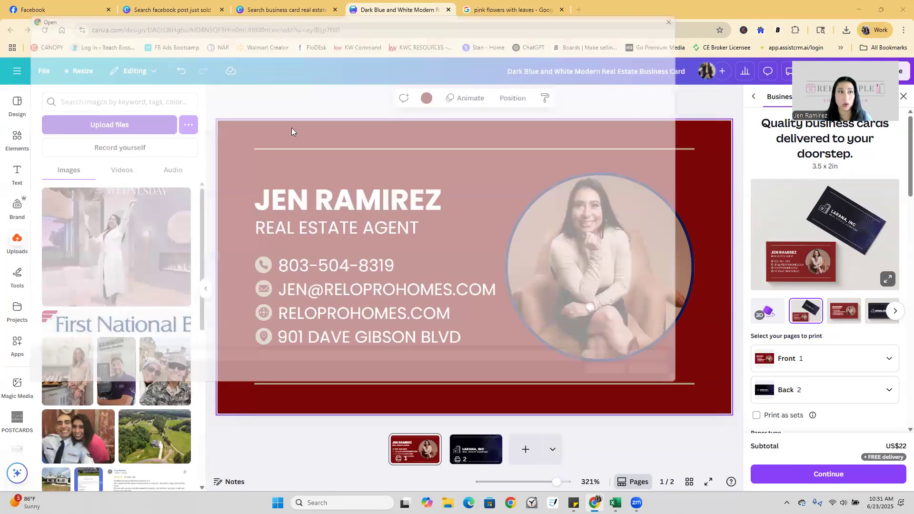
{"action": "left_click", "coordinate": [698, 9]}
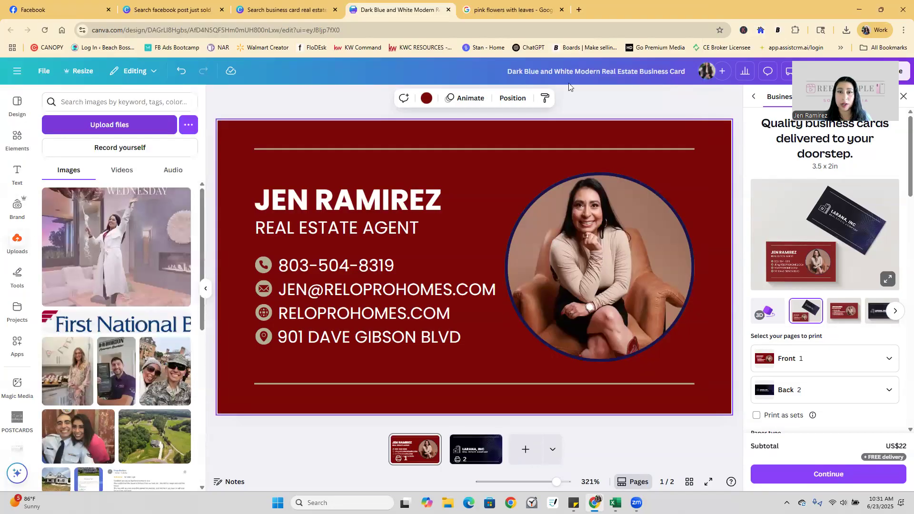
{"action": "left_click", "coordinate": [17, 71]}
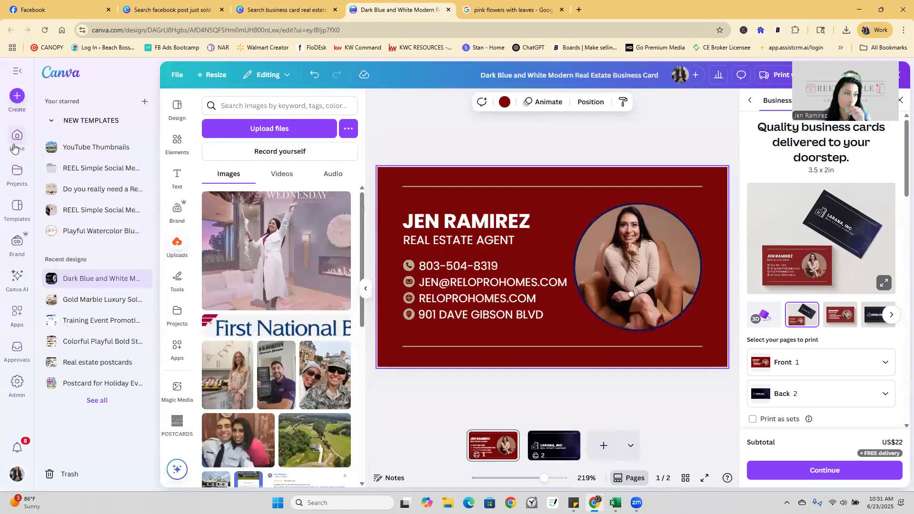
{"action": "left_click", "coordinate": [18, 147]}
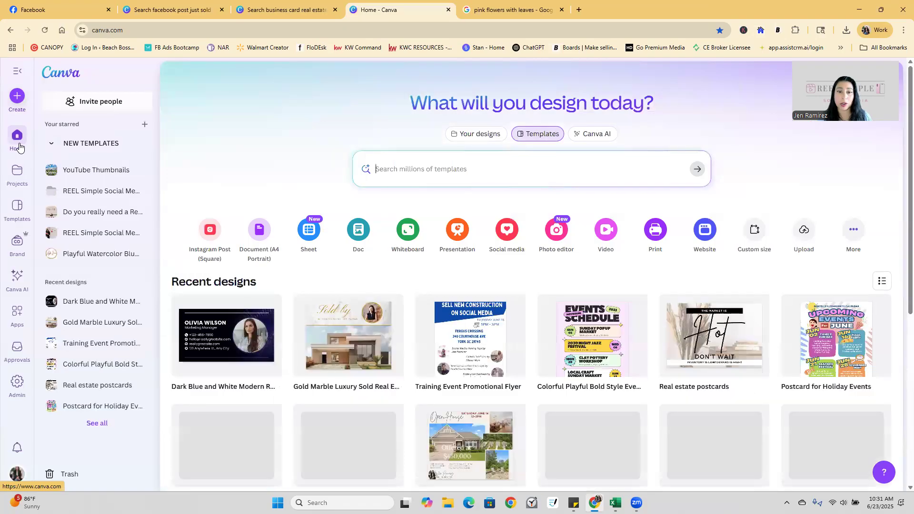
Search templates for FACEBOOK POST and customize the Cream Grey Simple Grid Open House template.
{"action": "left_click", "coordinate": [445, 160]}
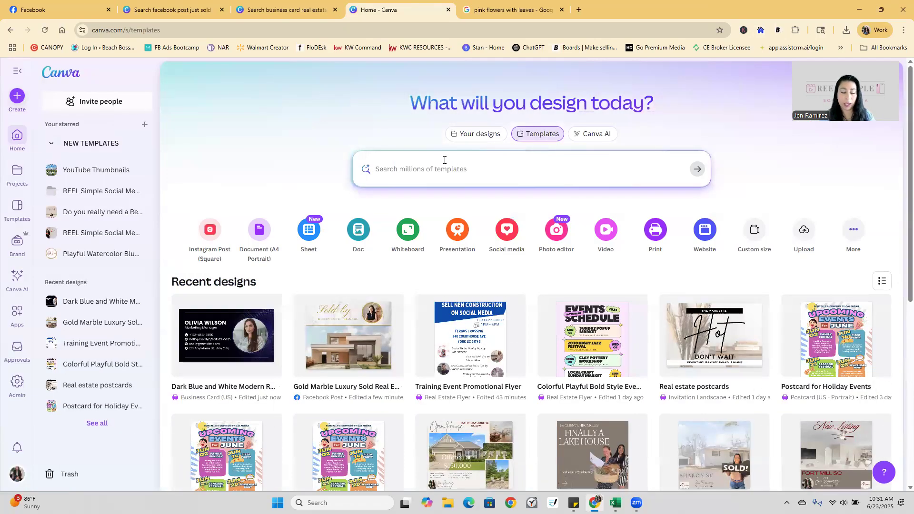
{"action": "type", "text": "FACE"}
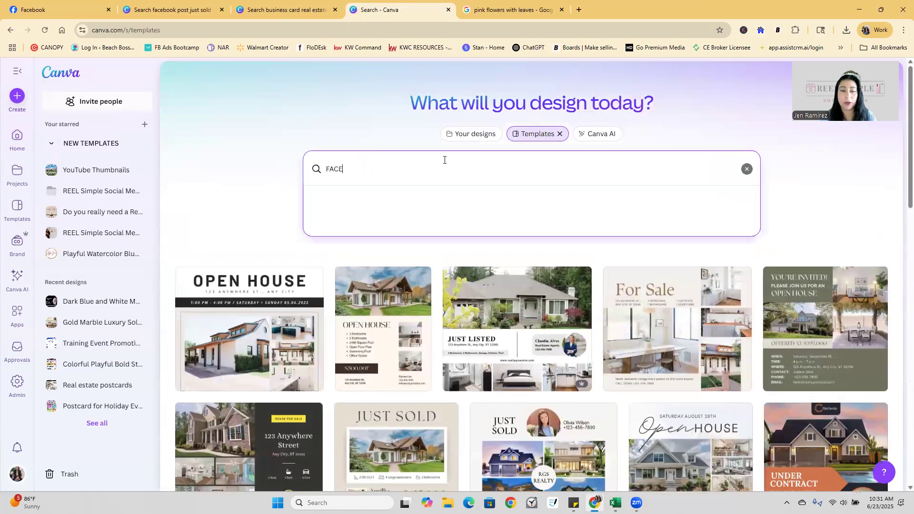
{"action": "type", "text": "BOOK POST"}
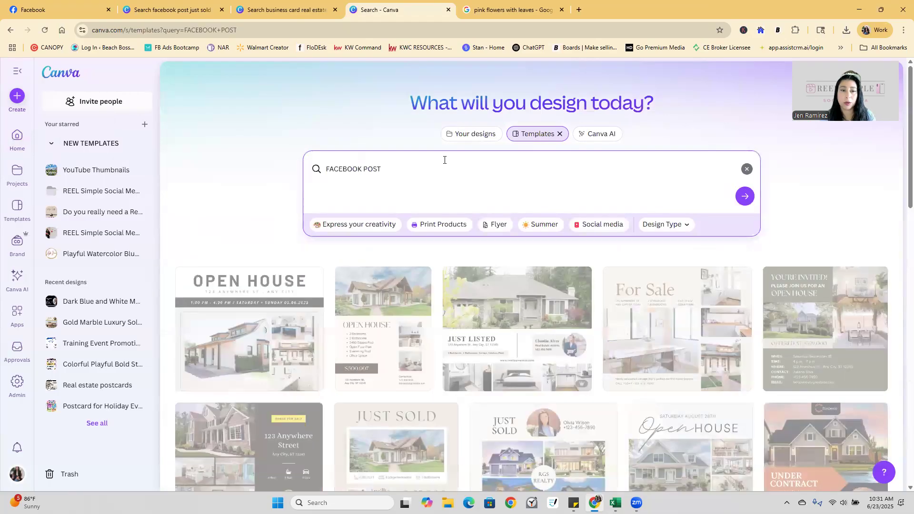
{"action": "key", "text": "Return"}
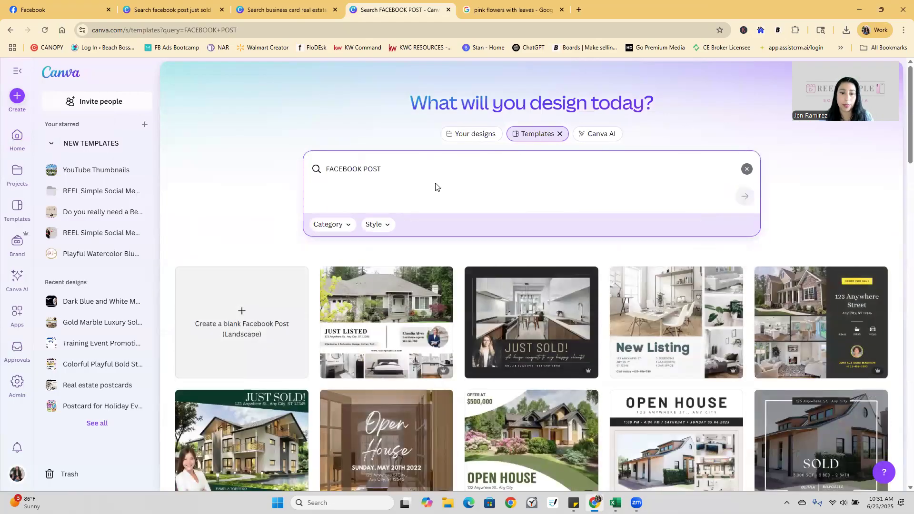
{"action": "scroll", "coordinate": [632, 341], "scroll_direction": "down", "scroll_amount": 2}
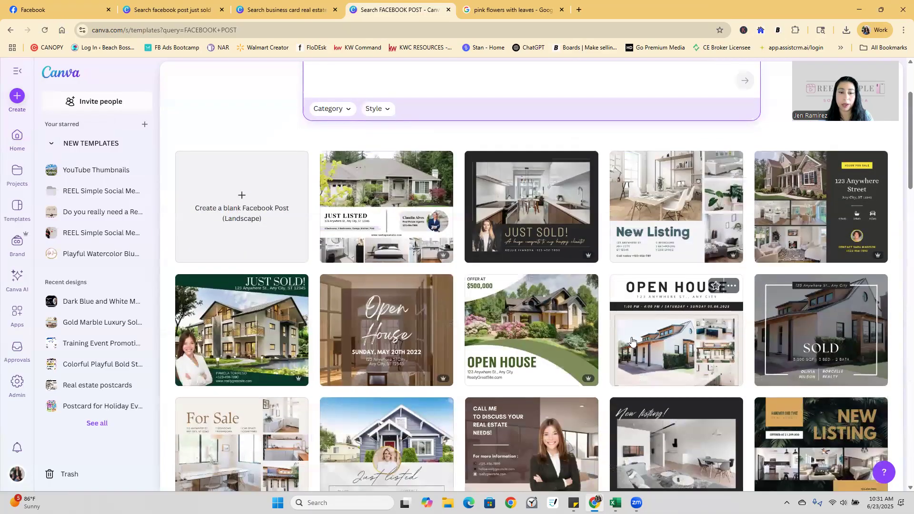
{"action": "scroll", "coordinate": [632, 340], "scroll_direction": "down", "scroll_amount": 2}
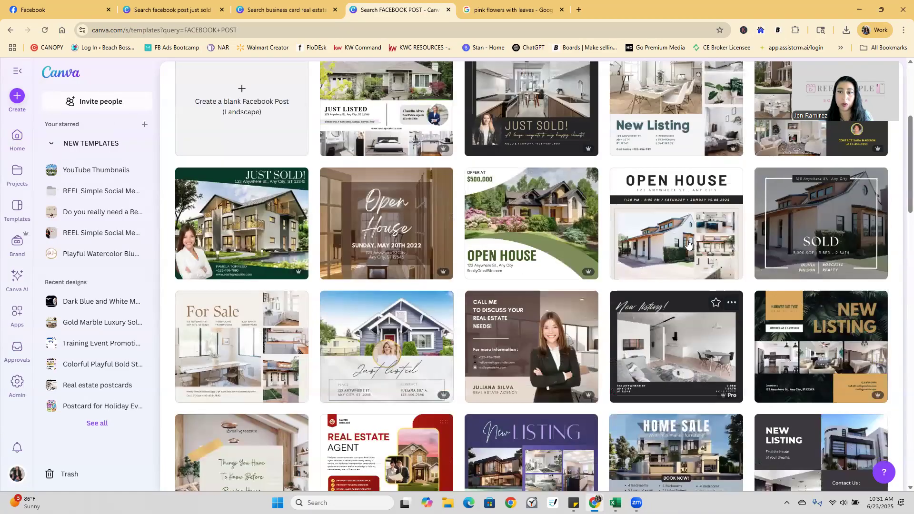
{"action": "left_click", "coordinate": [688, 243]}
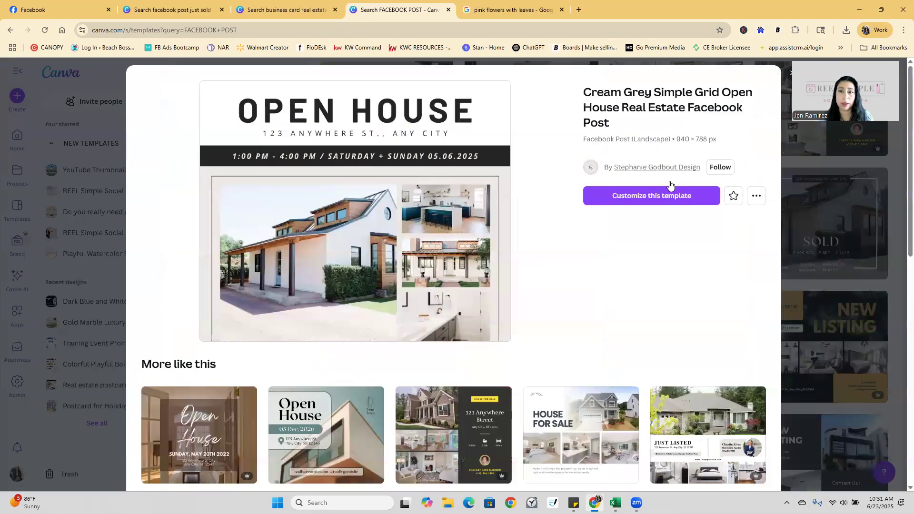
{"action": "left_click", "coordinate": [673, 197]}
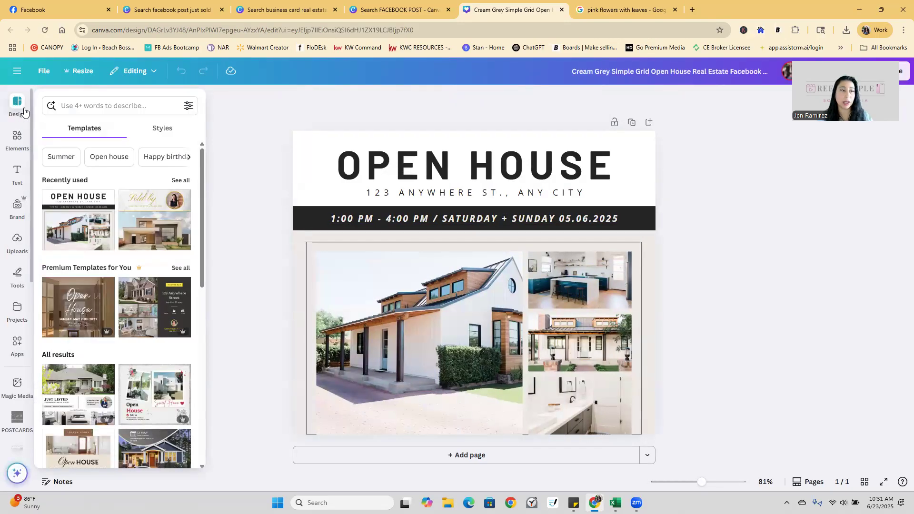
Upload the headshot NAU_9348 from the computer into Canva's Uploads.
{"action": "left_click", "coordinate": [21, 151]}
{"action": "left_click", "coordinate": [17, 252]}
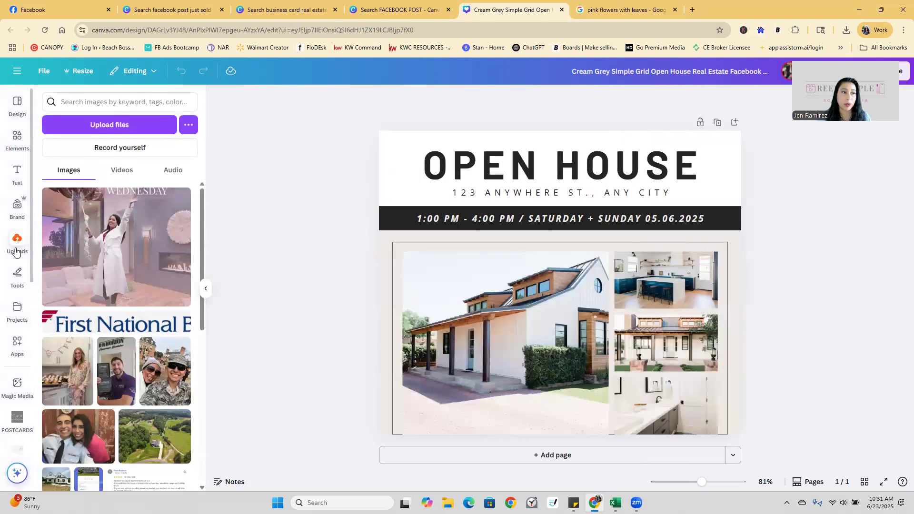
{"action": "left_click", "coordinate": [100, 129]}
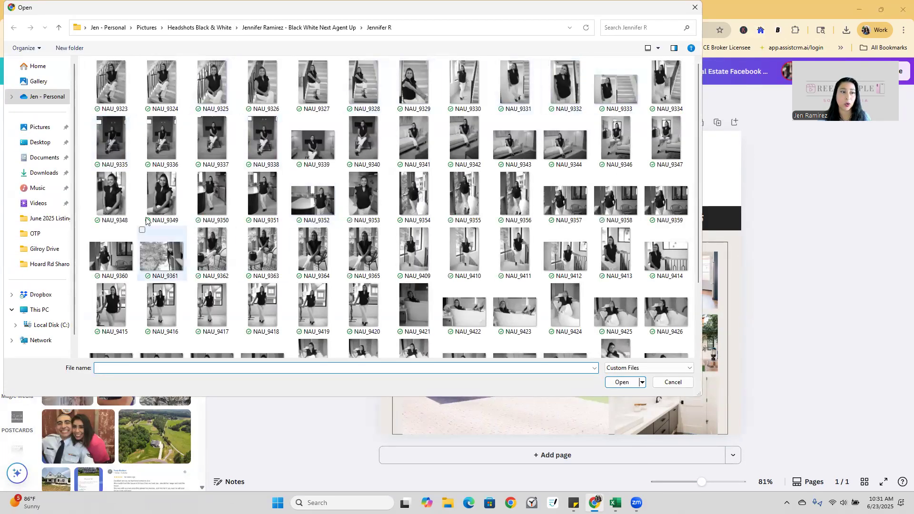
{"action": "left_click", "coordinate": [113, 193]}
{"action": "left_click", "coordinate": [622, 382]}
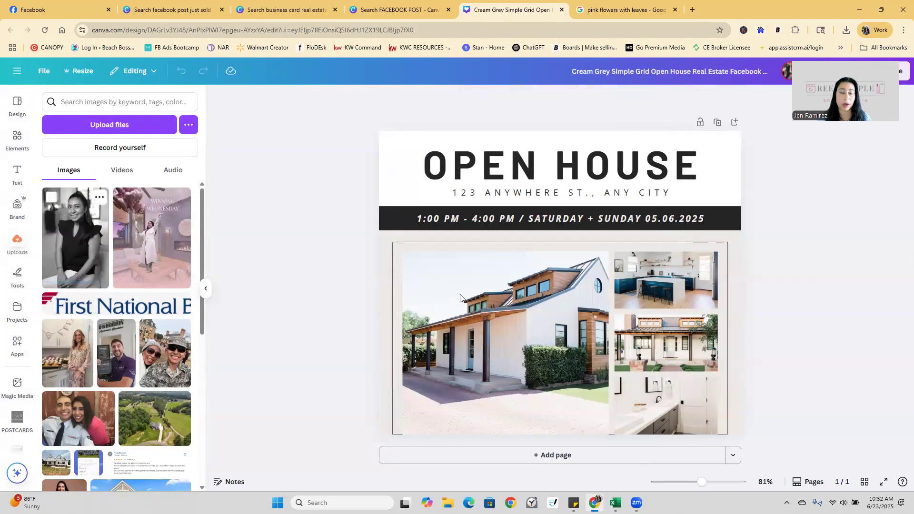
{"action": "left_click", "coordinate": [484, 320]}
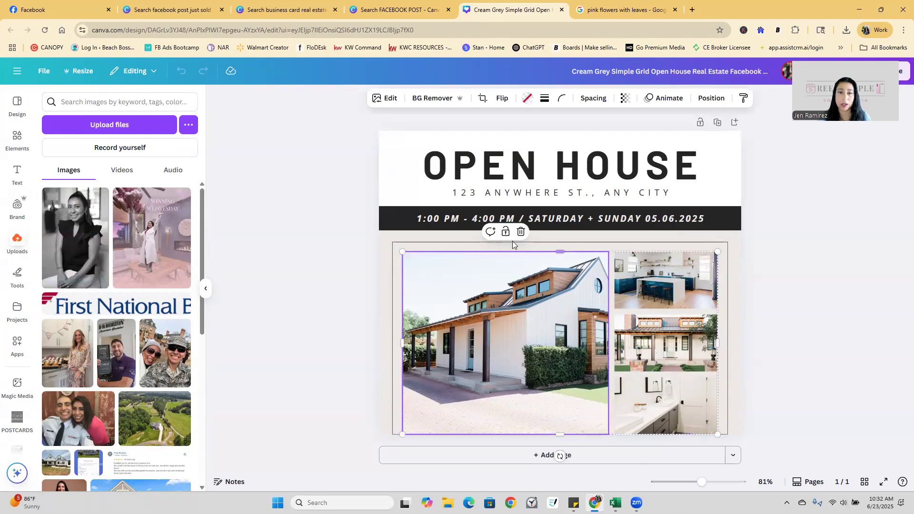
Delete the bathroom photo from the bottom-right grid cell, keeping the large house photo.
{"action": "left_click", "coordinate": [521, 231]}
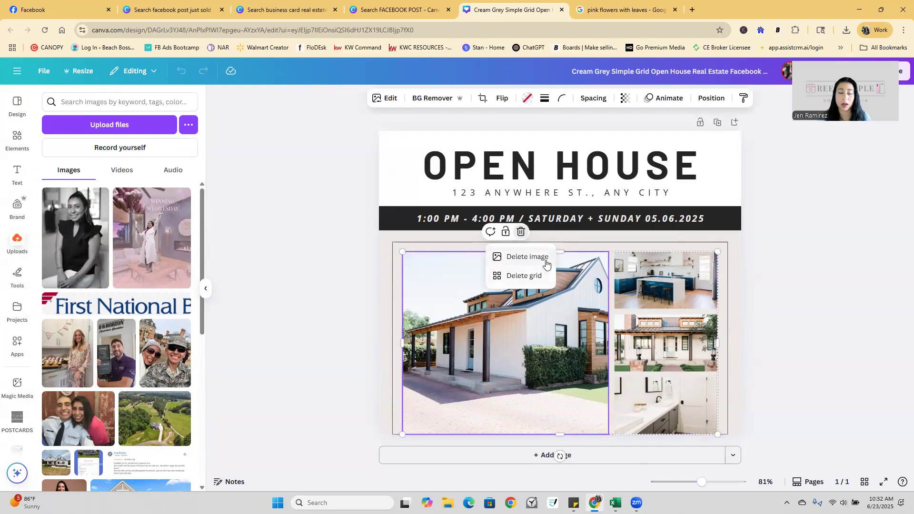
{"action": "left_click", "coordinate": [650, 263]}
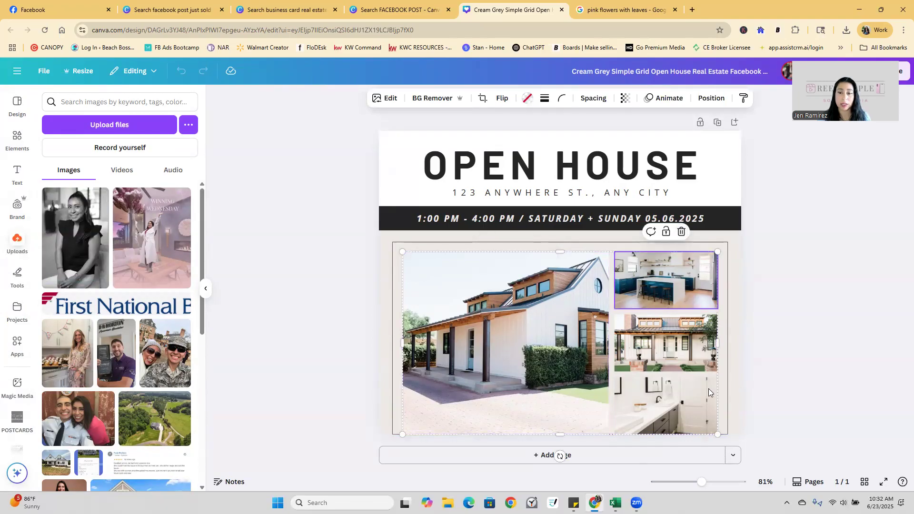
{"action": "left_click", "coordinate": [707, 402]}
{"action": "left_click", "coordinate": [681, 359]}
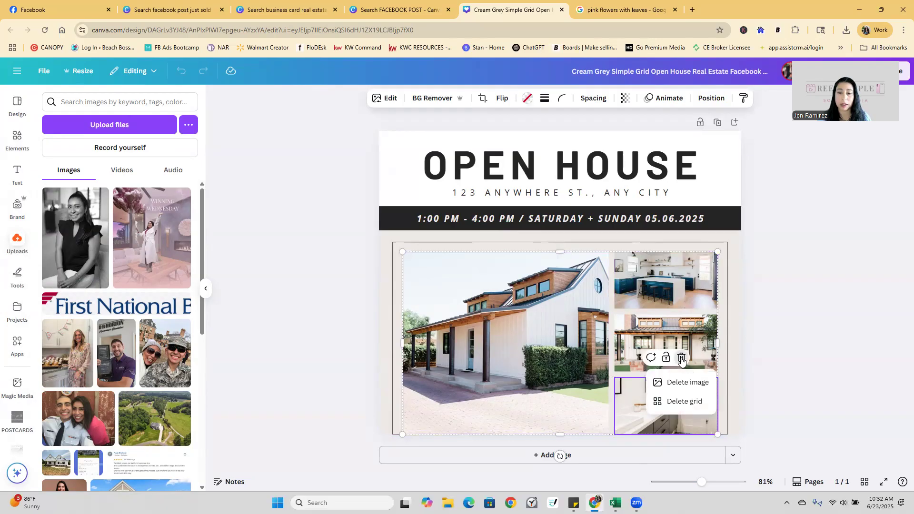
{"action": "left_click", "coordinate": [694, 386]}
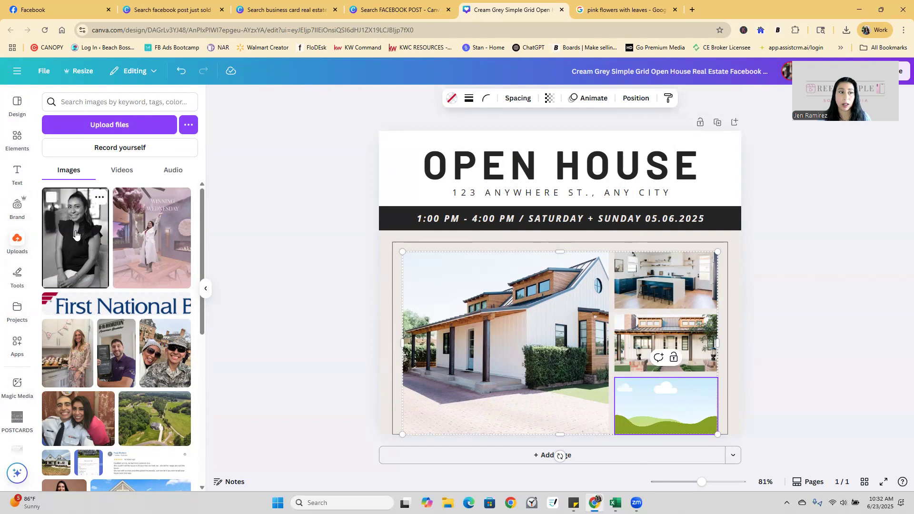
Drop the headshot into the empty cell, crop it, and undo the accidental grid shift.
{"action": "left_click_drag", "start_coordinate": [75, 234], "coordinate": [699, 451]}
{"action": "double_click", "coordinate": [647, 393]}
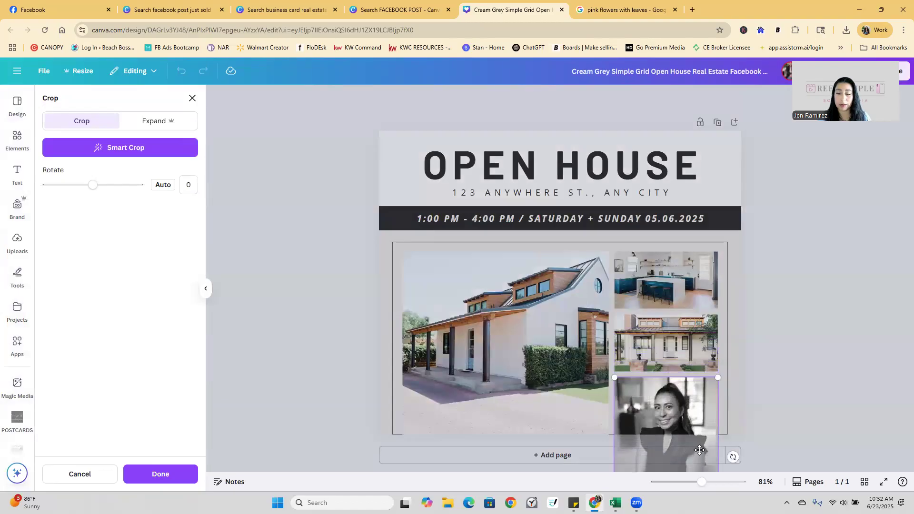
{"action": "left_click", "coordinate": [881, 329]}
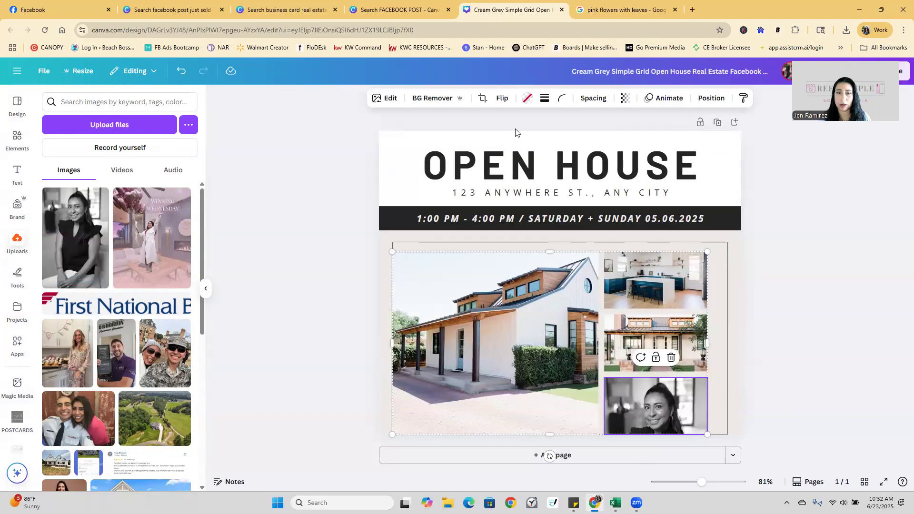
{"action": "left_click", "coordinate": [180, 73]}
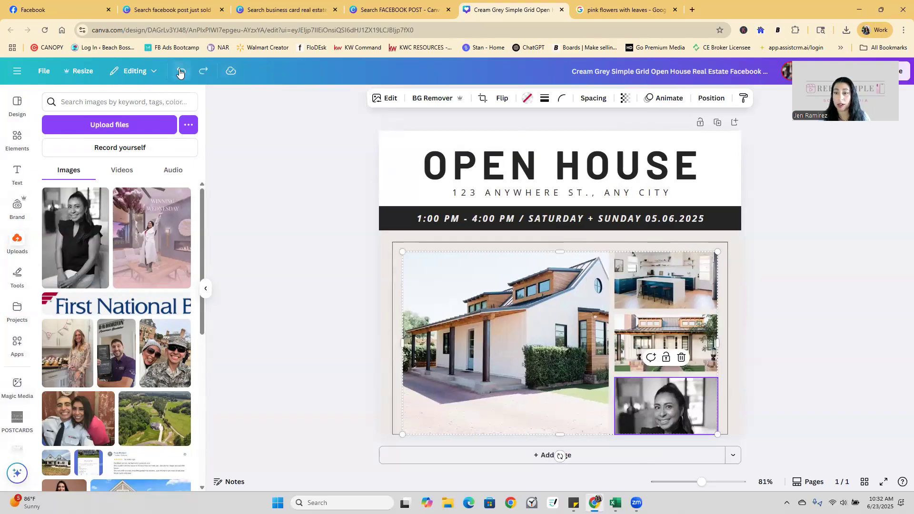
{"action": "left_click", "coordinate": [203, 72]}
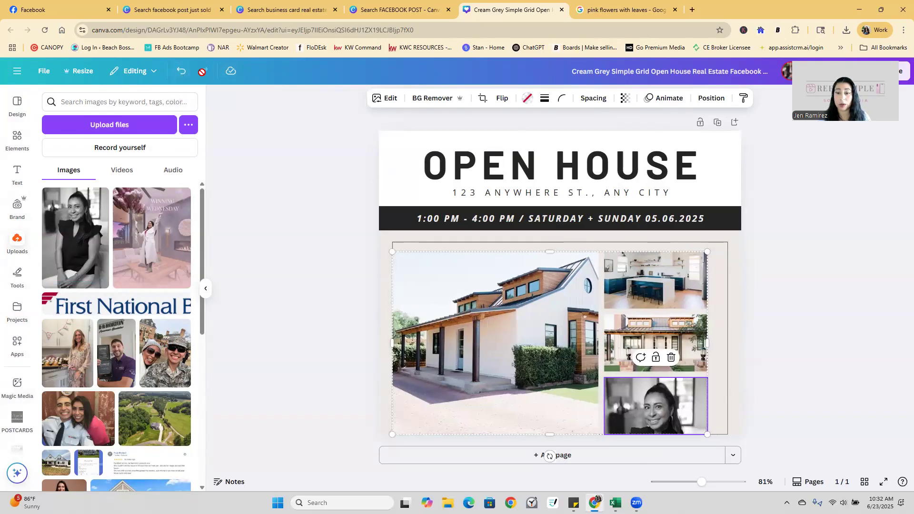
{"action": "left_click", "coordinate": [181, 71]}
{"action": "left_click", "coordinate": [204, 72]}
{"action": "left_click", "coordinate": [181, 71]}
{"action": "left_click", "coordinate": [845, 290]}
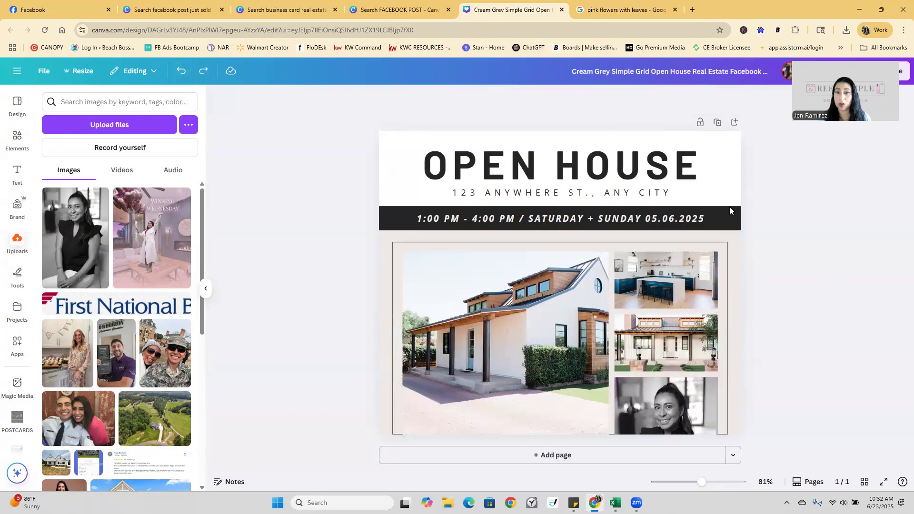